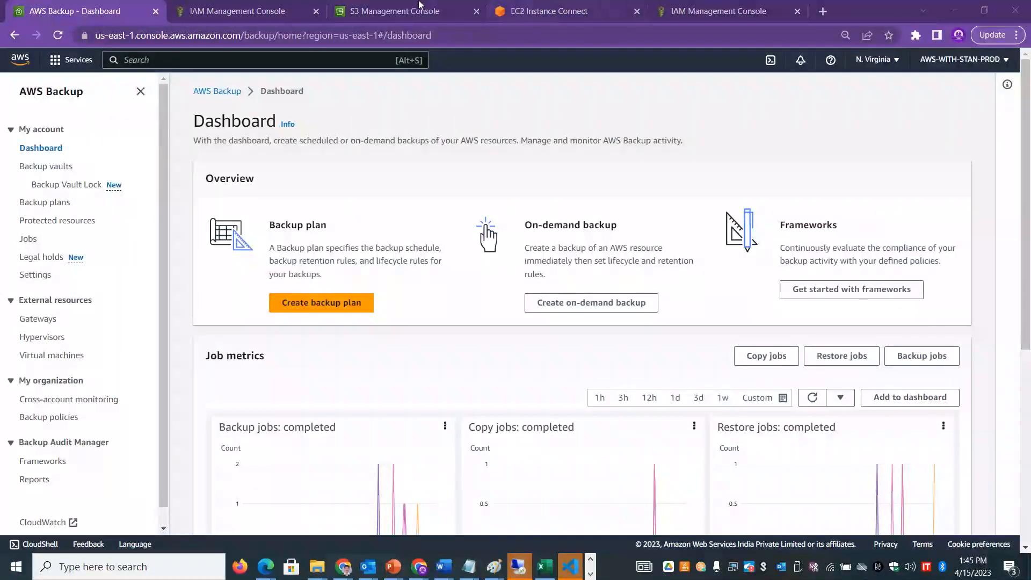
Examine the contents of the S3 buckets stanbkpdemo and stanbucket222.
left_click(395, 11)
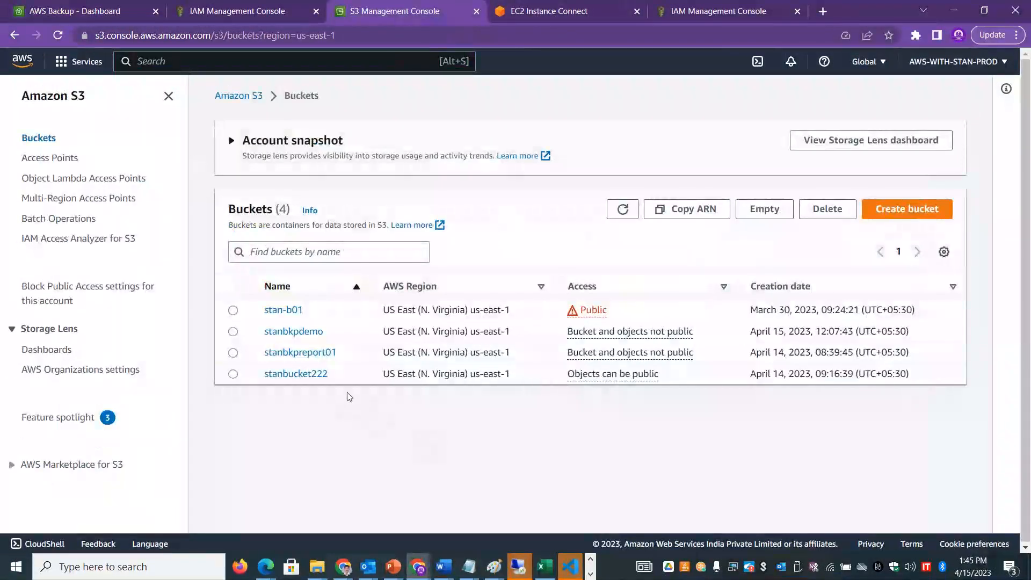
left_click(314, 334)
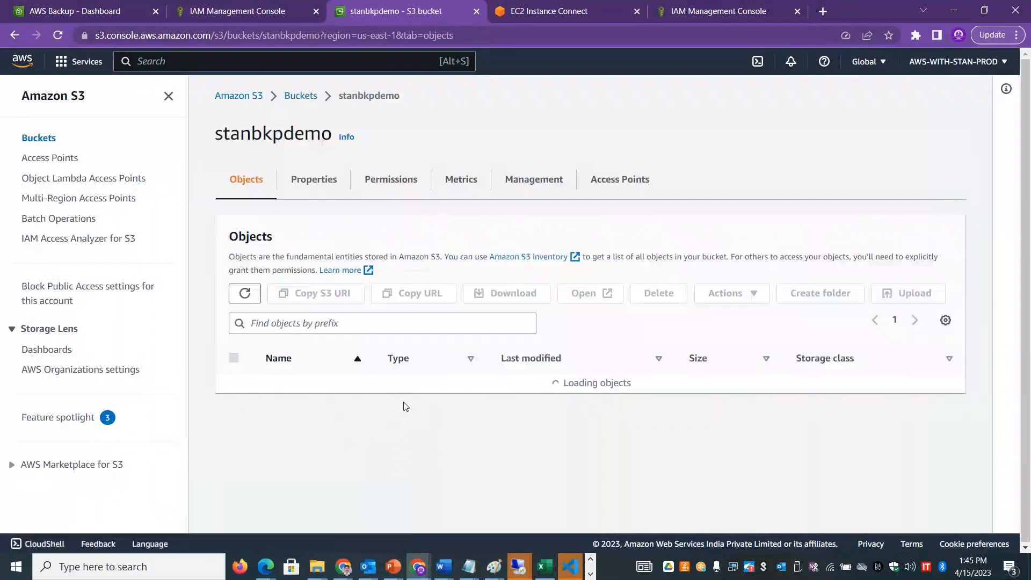
double_click(273, 133)
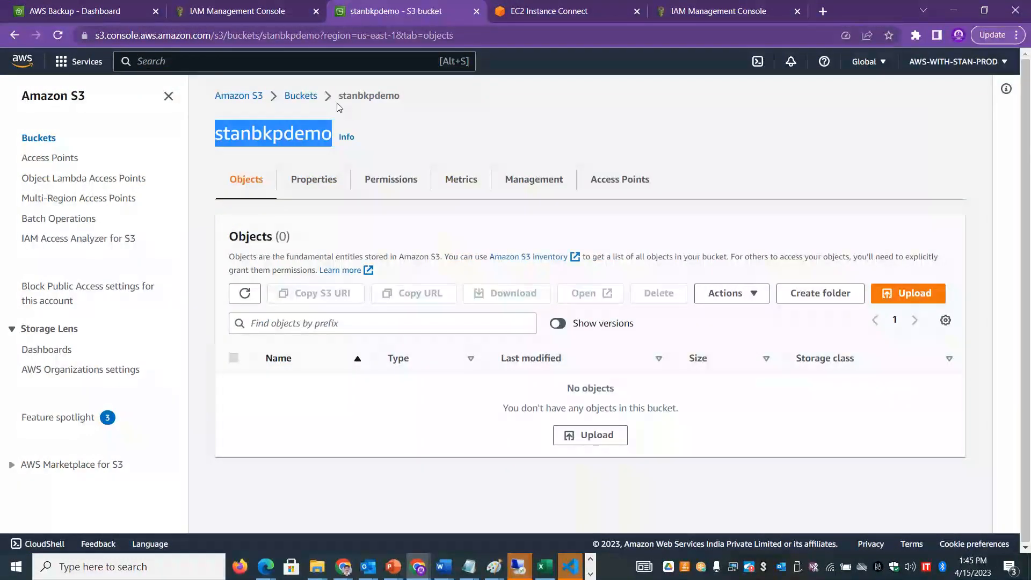
left_click(301, 95)
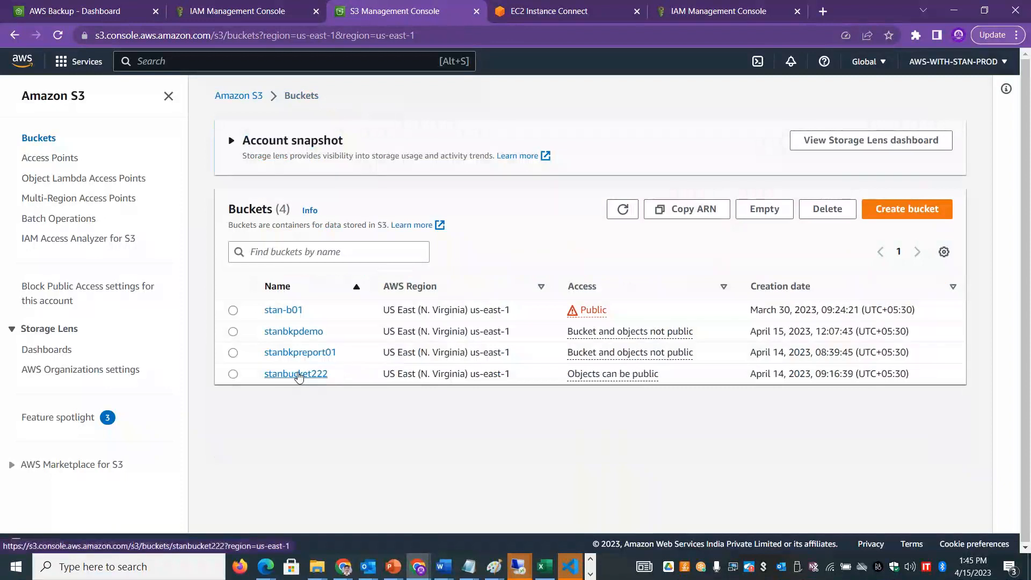
left_click(296, 374)
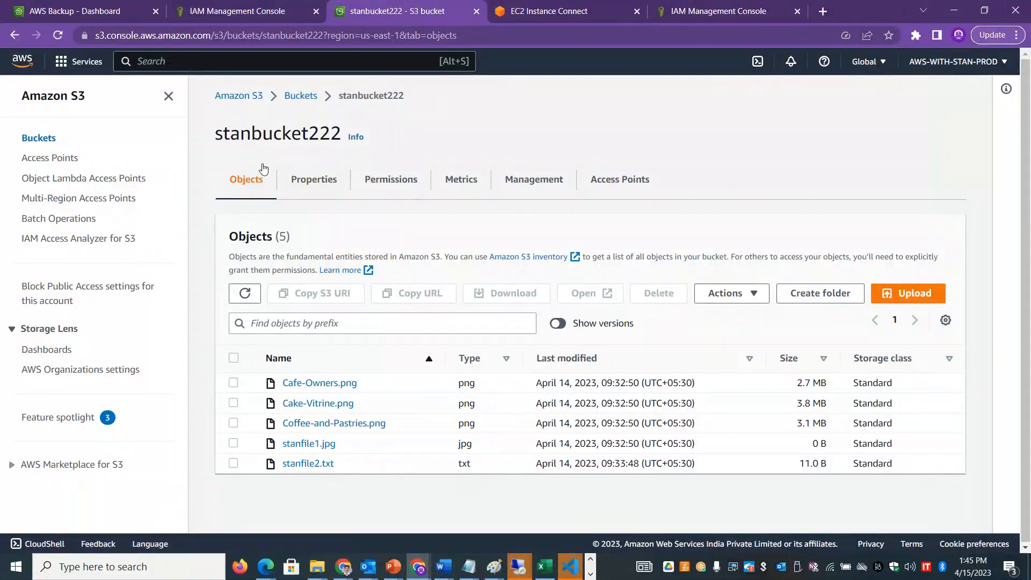
double_click(243, 134)
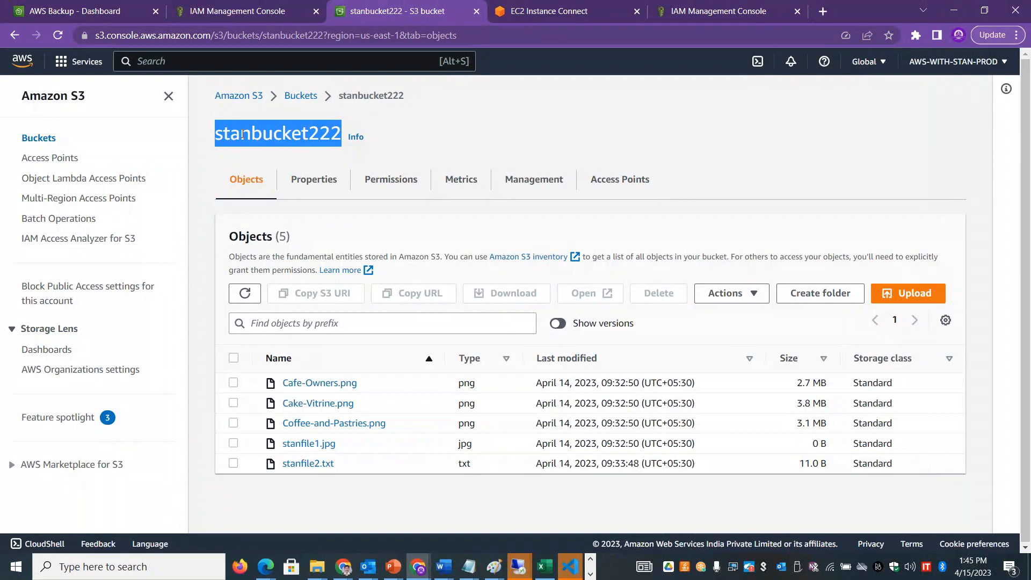
Search for the backup service, open the AWS Backup dashboard and read the backup plan's schedule, retention and lifecycle description.
left_click(107, 11)
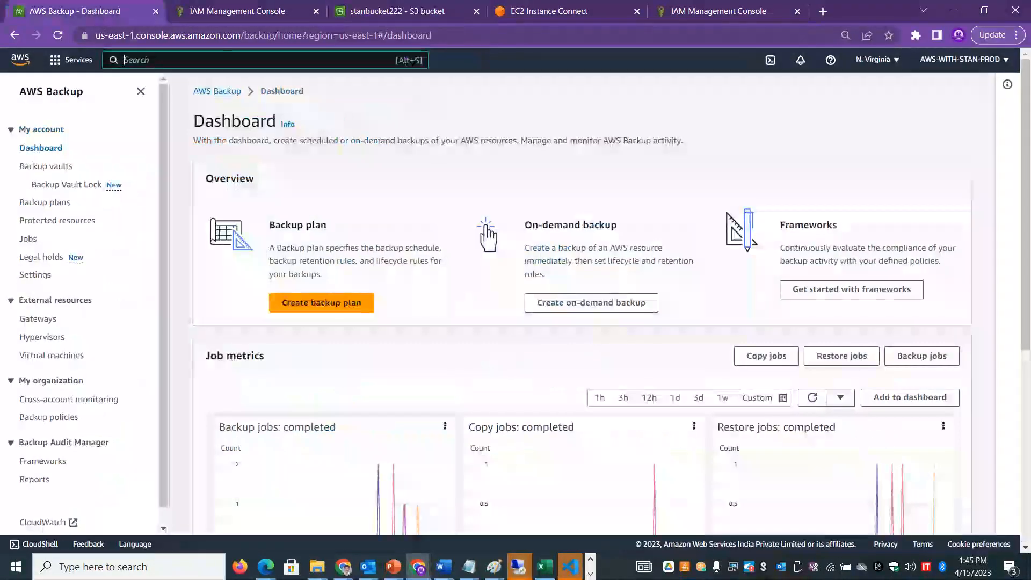
left_click(209, 57)
type("backup")
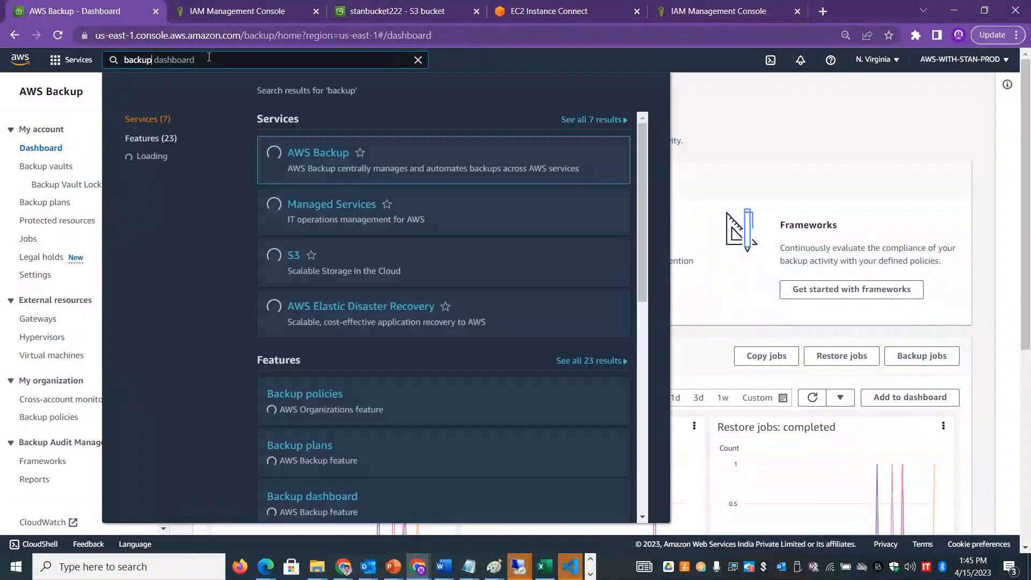
left_click(331, 155)
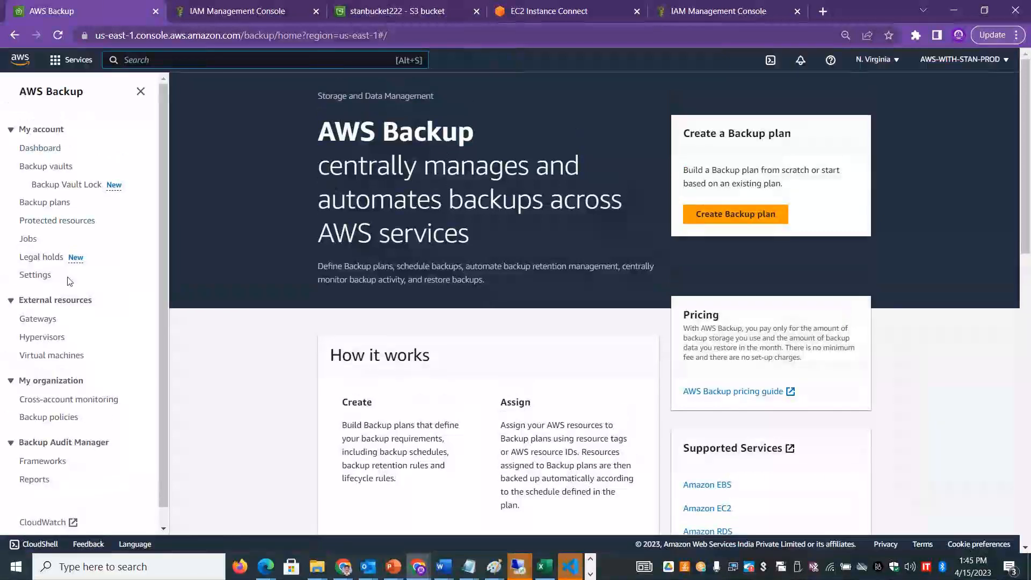
left_click(39, 150)
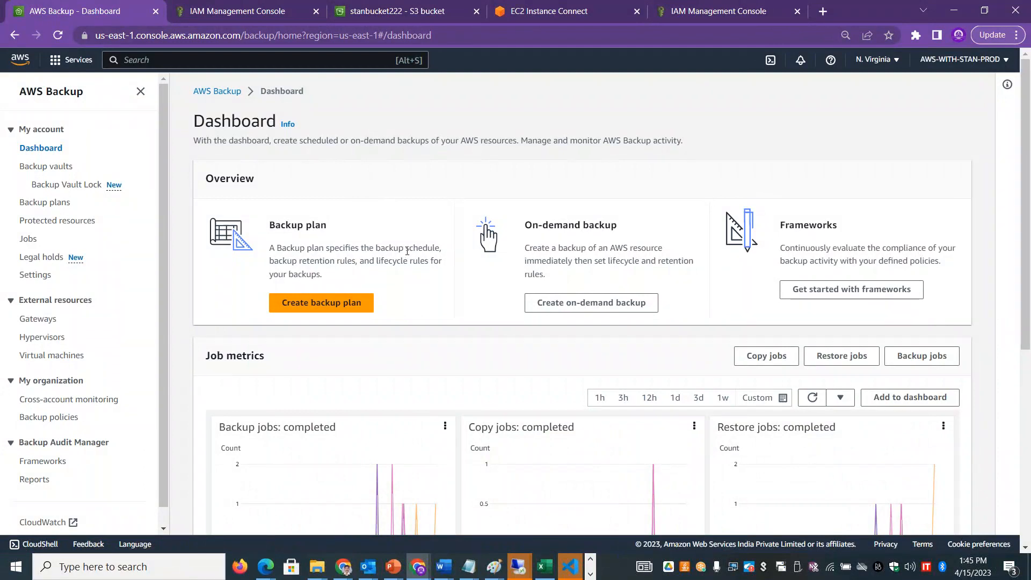
left_click_drag(375, 250, 440, 248)
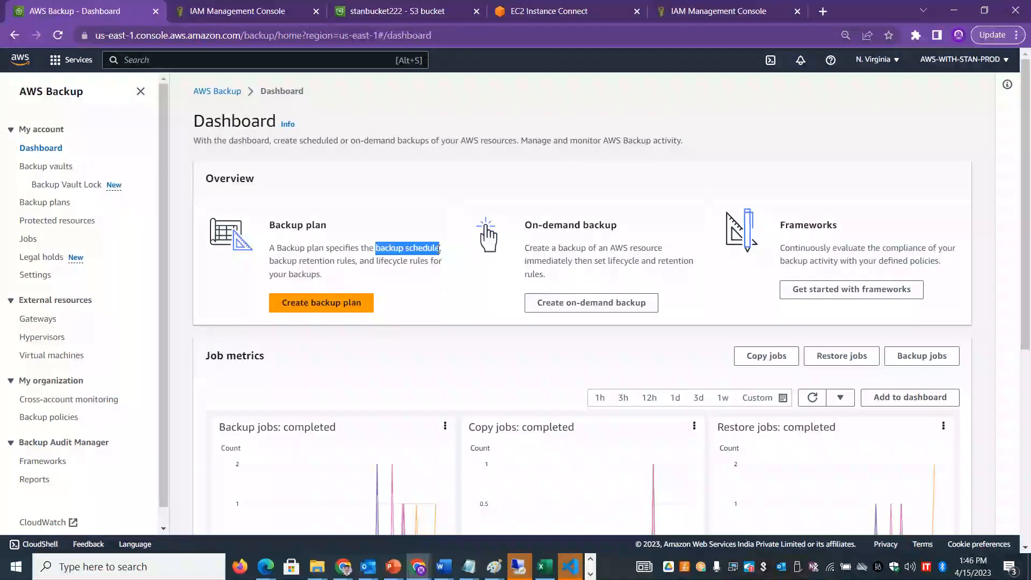
left_click_drag(352, 261, 300, 260)
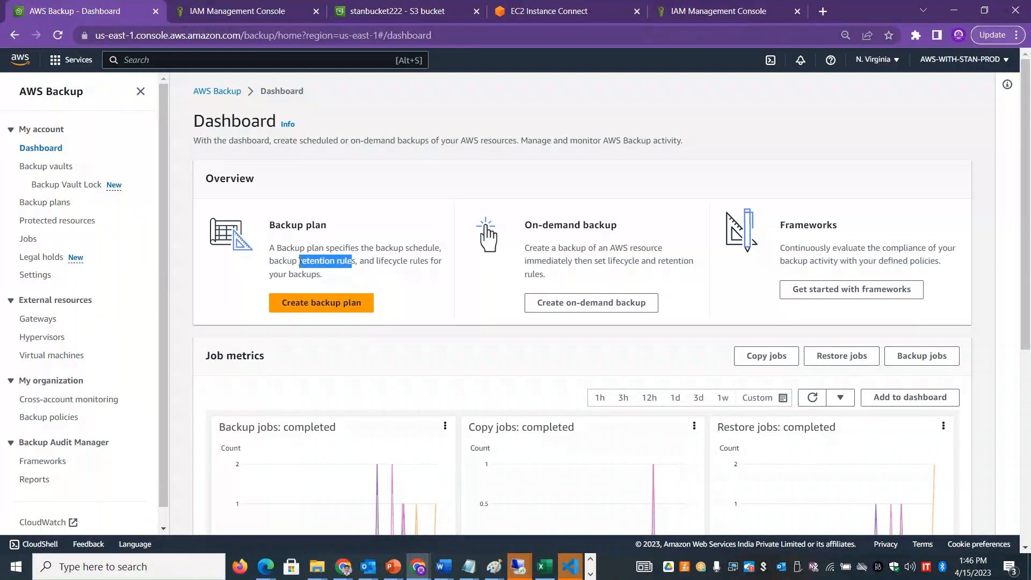
left_click_drag(376, 261, 417, 263)
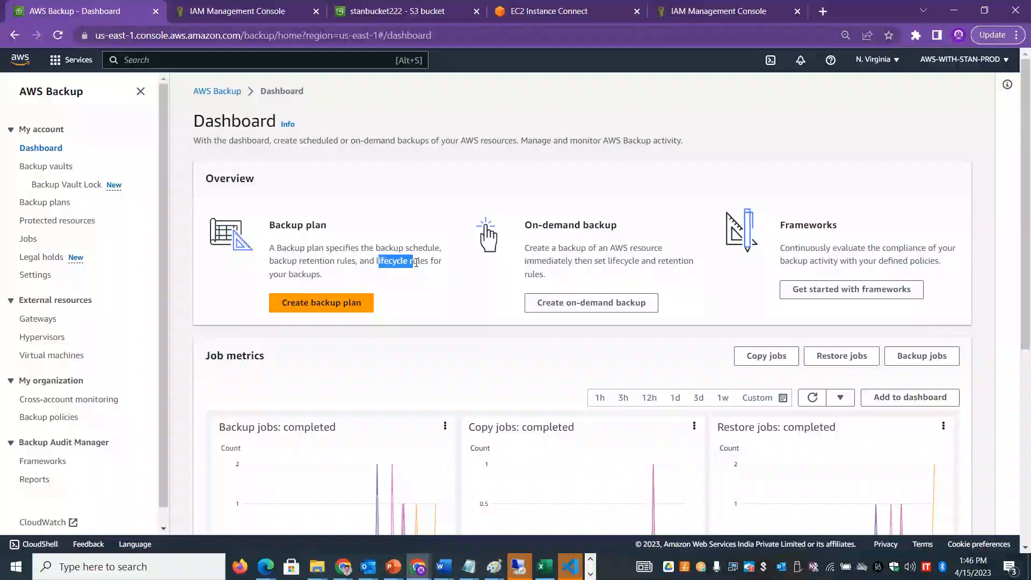
Start an on-demand backup from the protected resources, with resource type S3 and bucket stanbucket222.
left_click(60, 172)
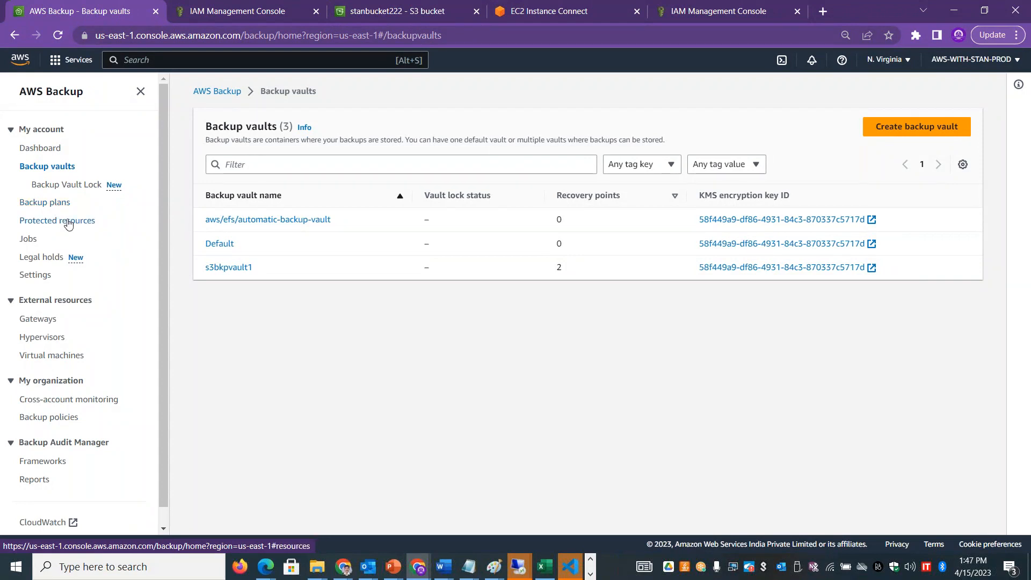
left_click(69, 221)
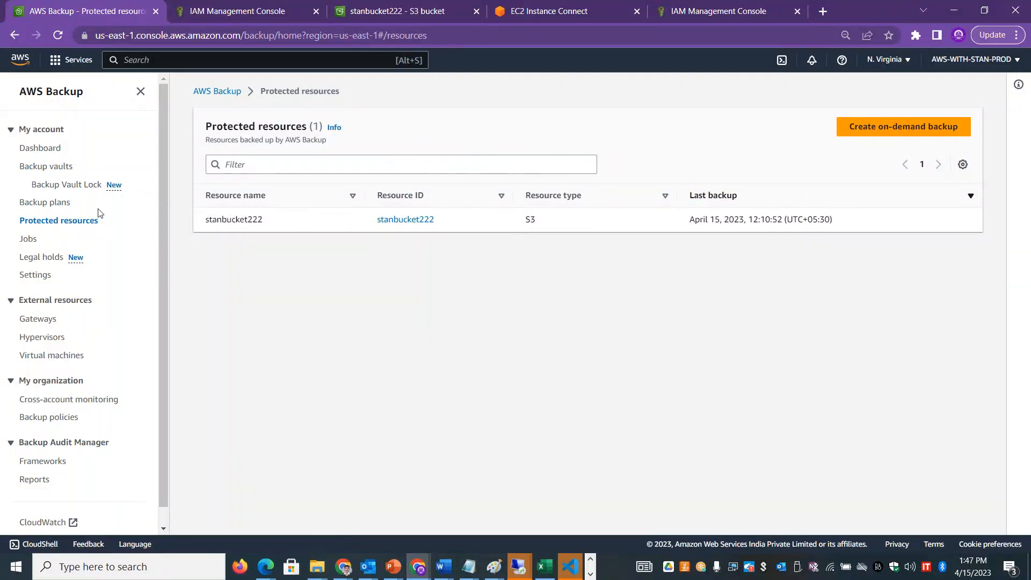
left_click(882, 129)
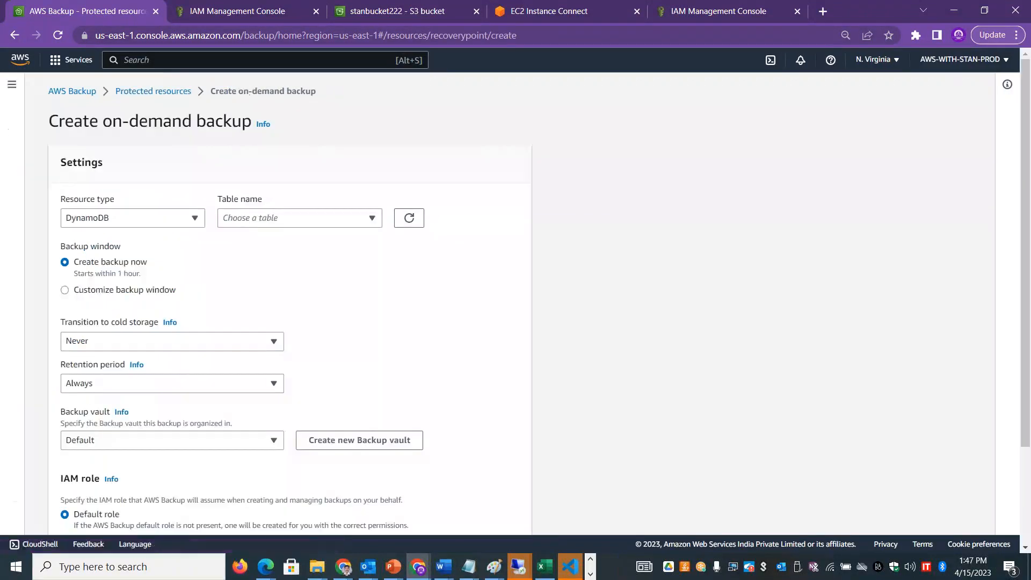
left_click(196, 216)
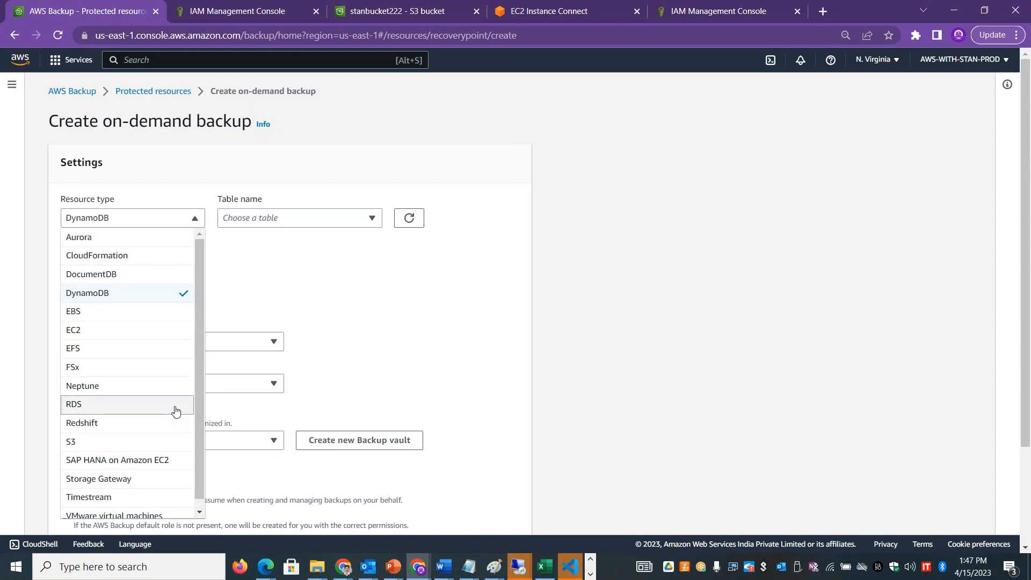
scroll(138, 489, "down", 1)
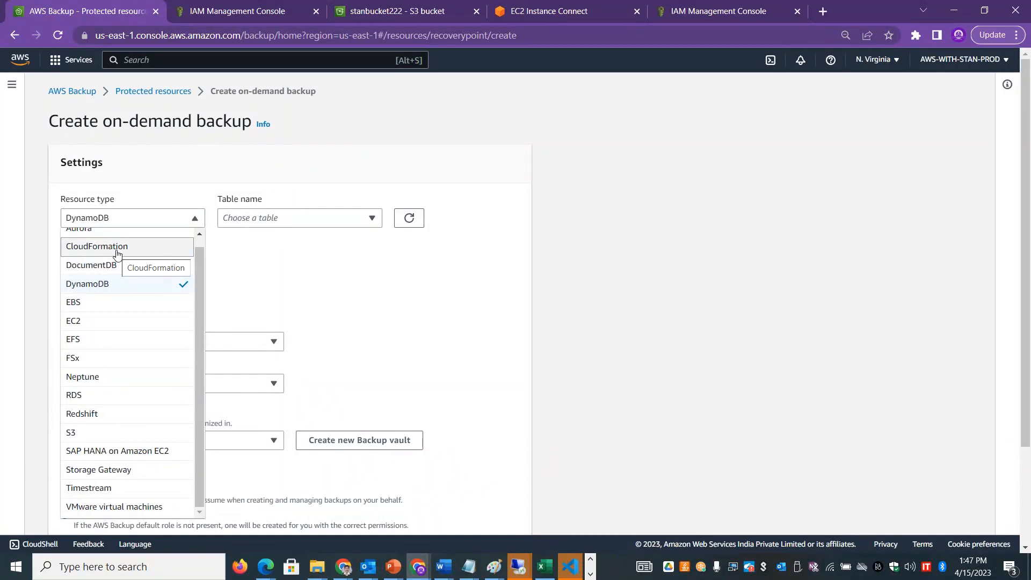
left_click(94, 434)
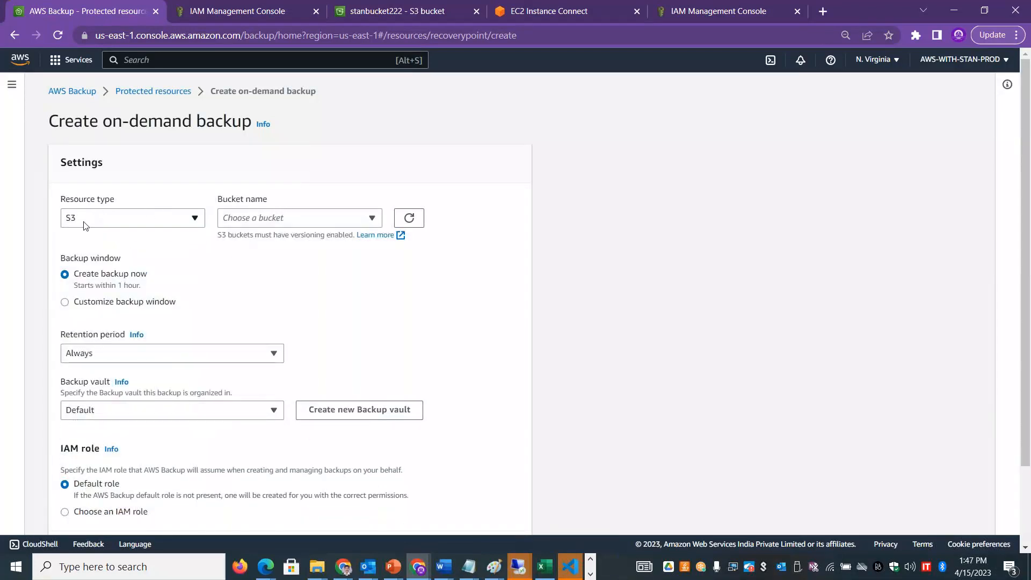
left_click(272, 220)
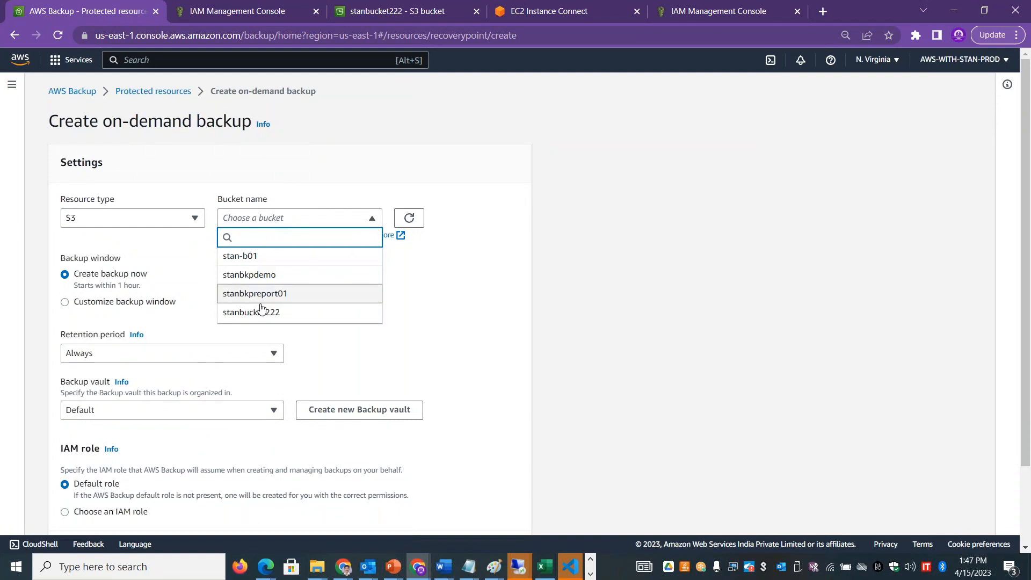
left_click(286, 317)
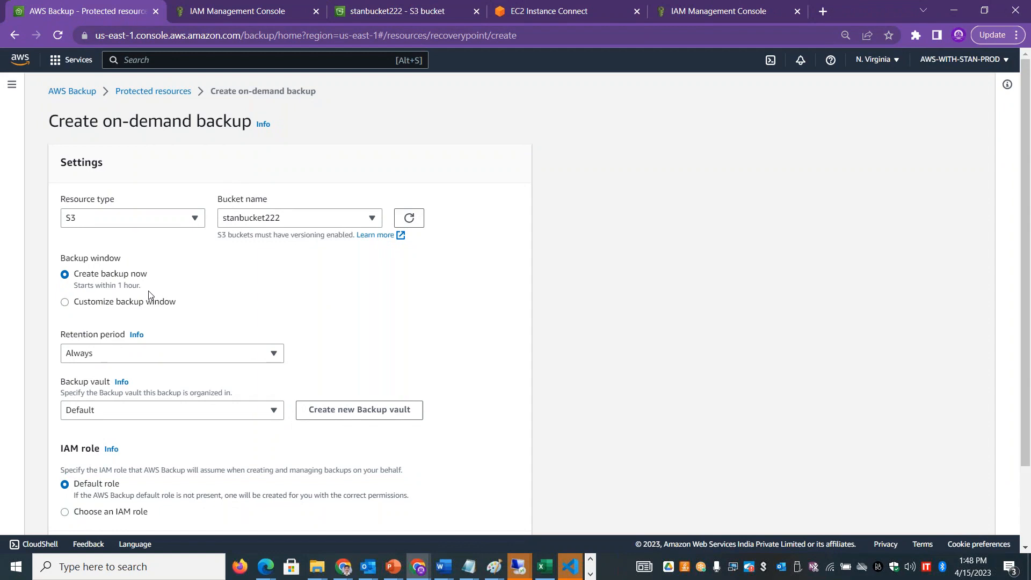
Set the on-demand backup's retention period to 1 day, keeping the backup window on Create backup now.
left_click_drag(142, 286, 73, 289)
left_click(185, 355)
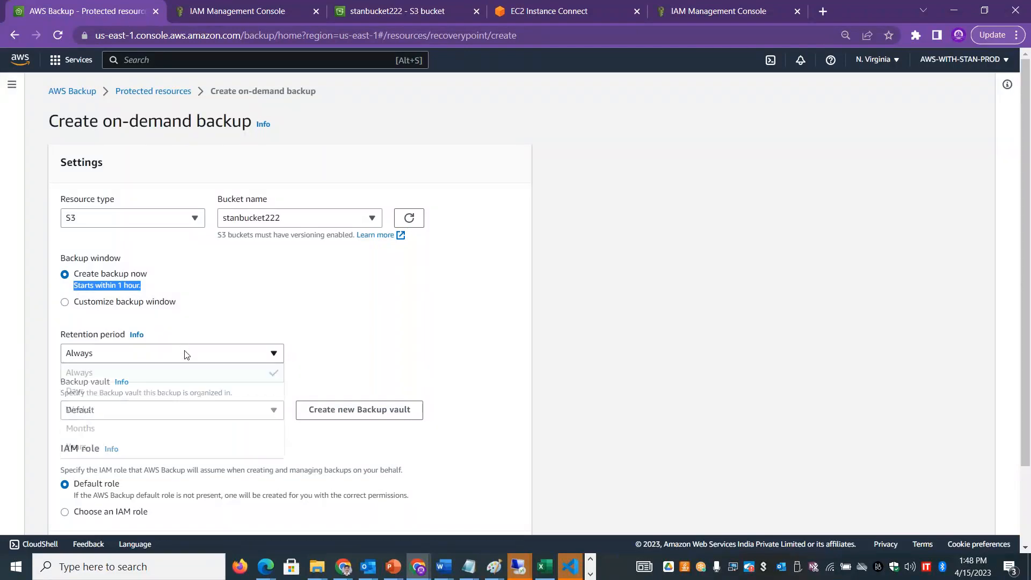
left_click(111, 392)
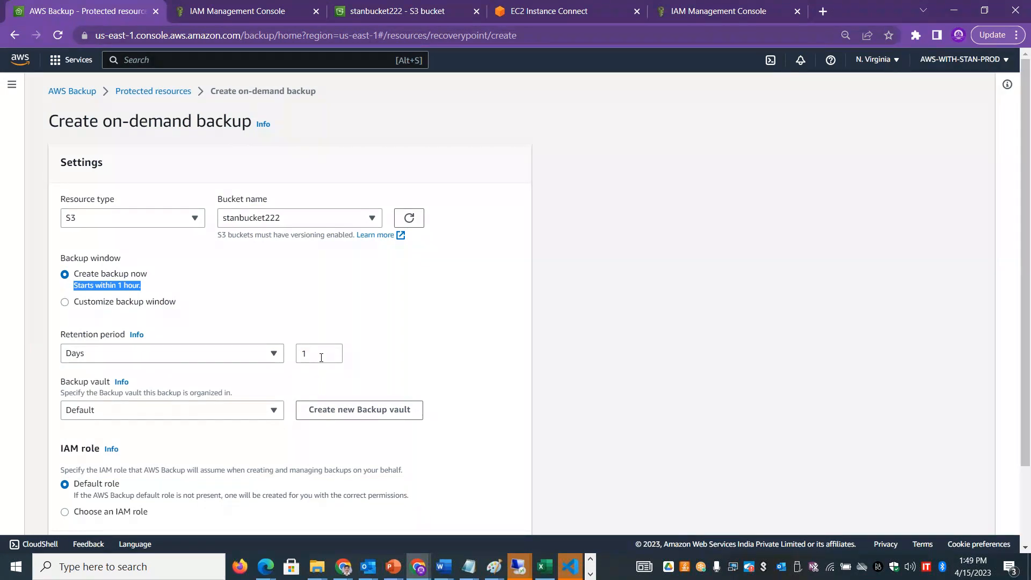
Choose s3bkpvault1 as the backup vault for the on-demand backup.
left_click_drag(1028, 225, 1026, 312)
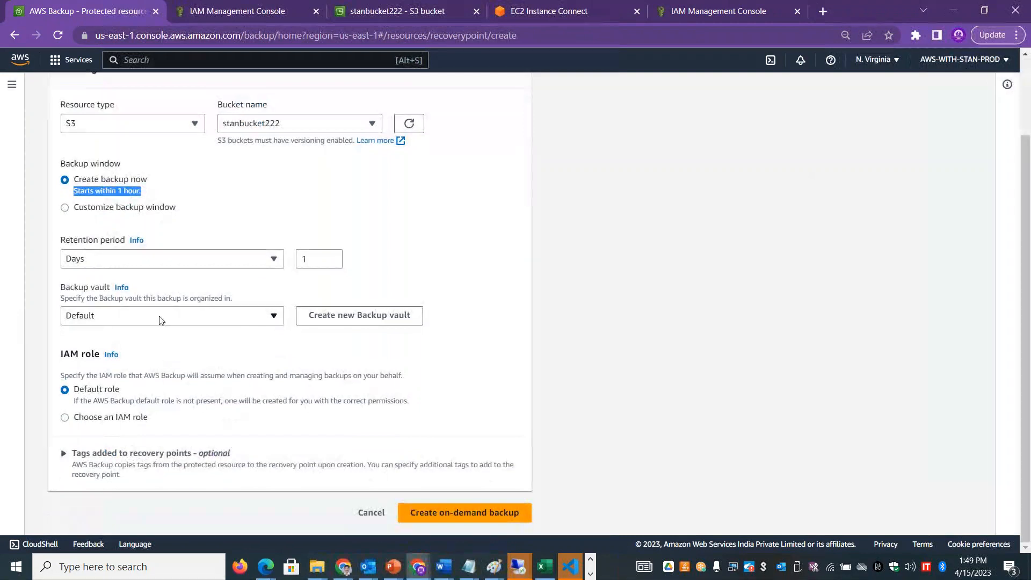
left_click(235, 322)
left_click(112, 390)
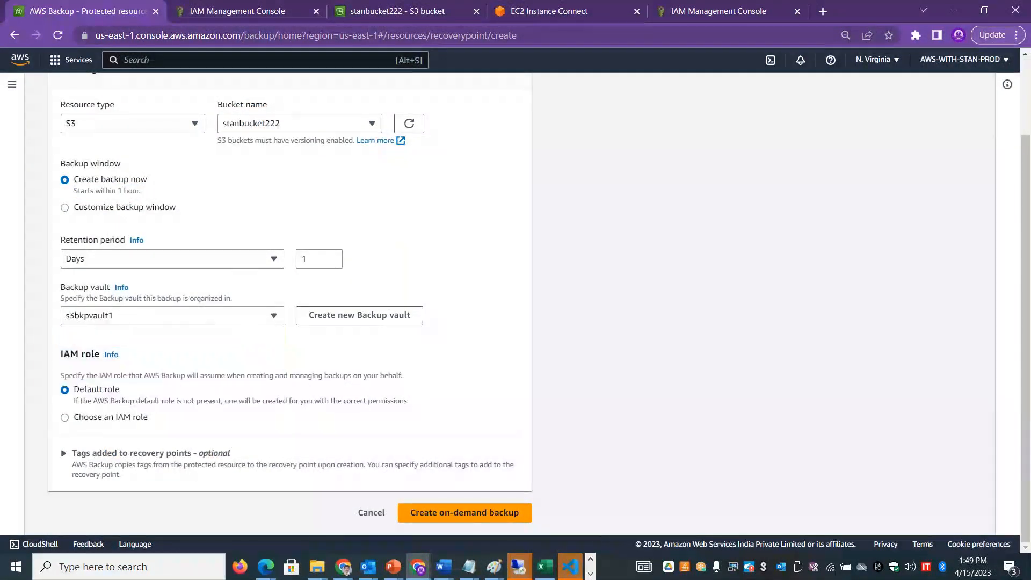
left_click(353, 321)
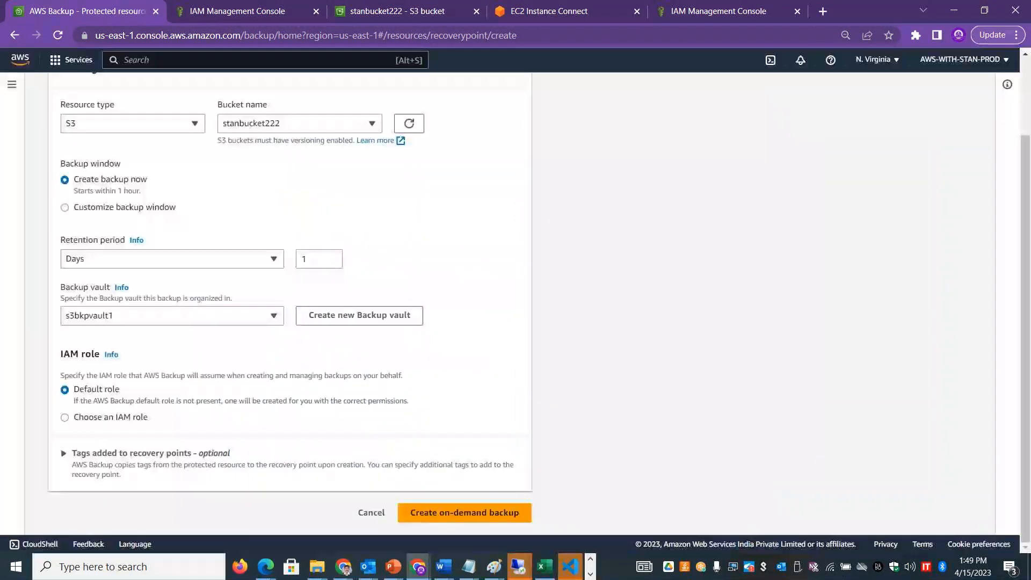
left_click(746, 114)
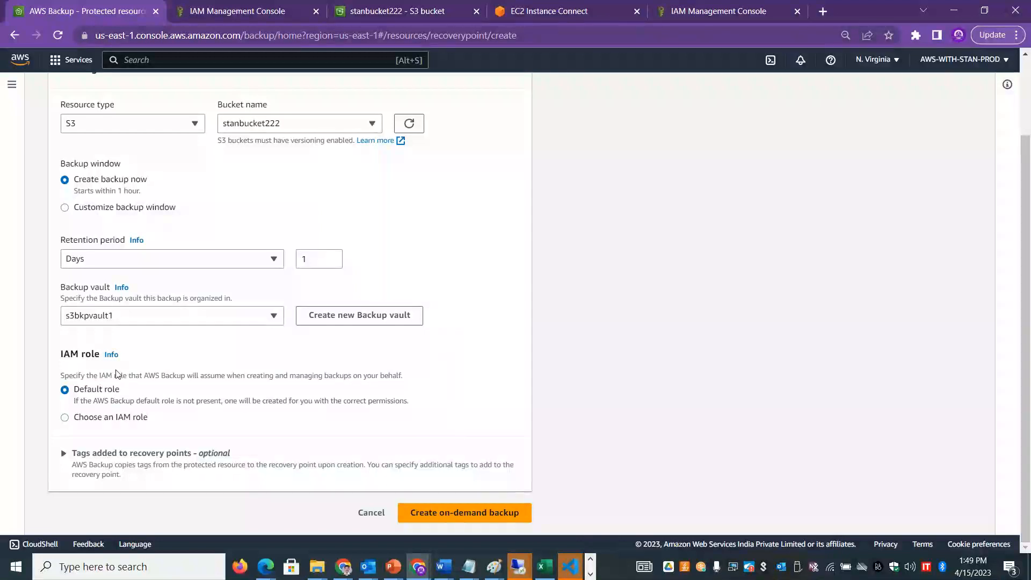
Create the on-demand backup with the default IAM role and check the new backup job's status in its details.
left_click_drag(97, 375, 400, 375)
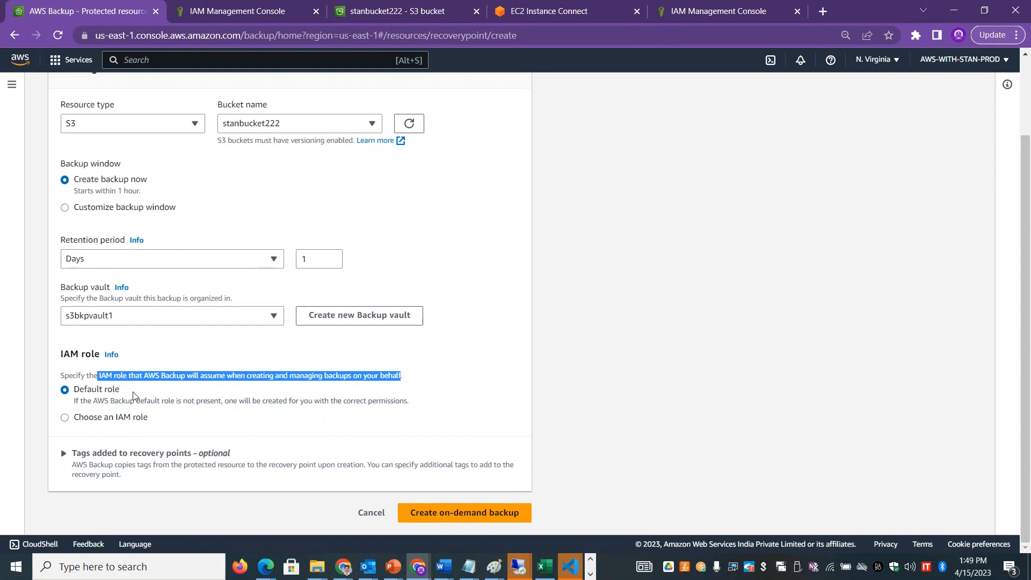
left_click(436, 507)
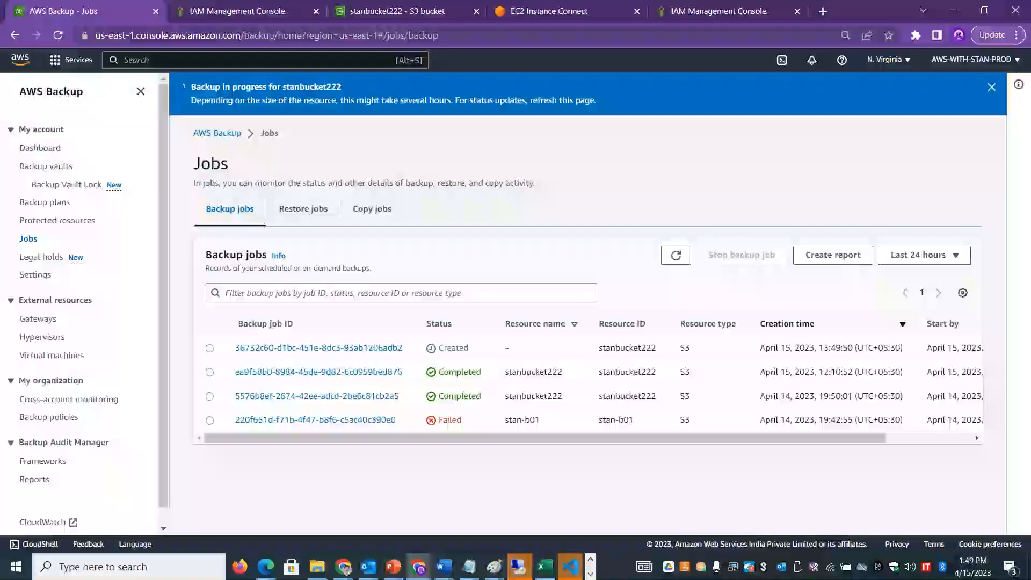
left_click(337, 349)
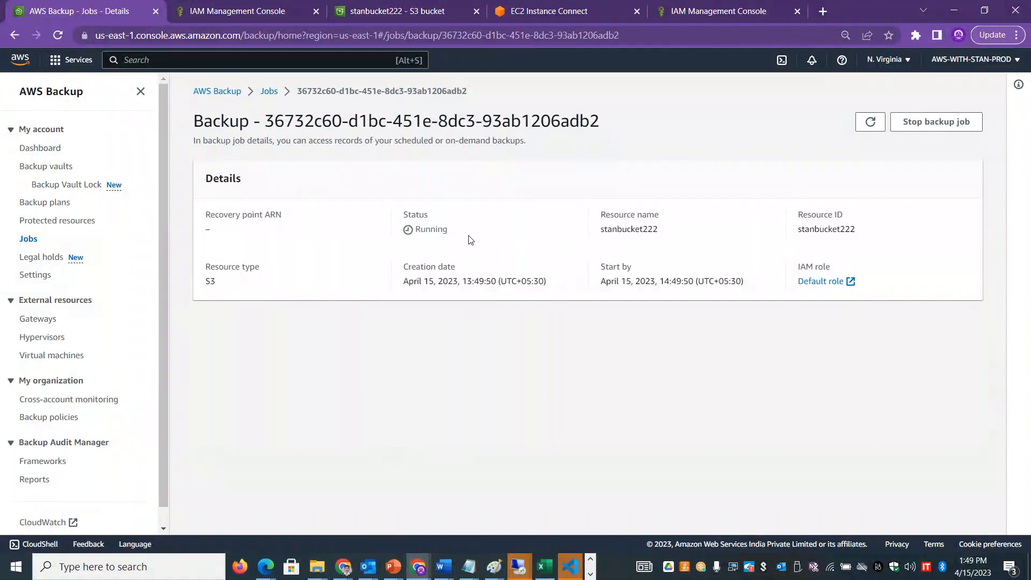
left_click_drag(469, 239, 397, 225)
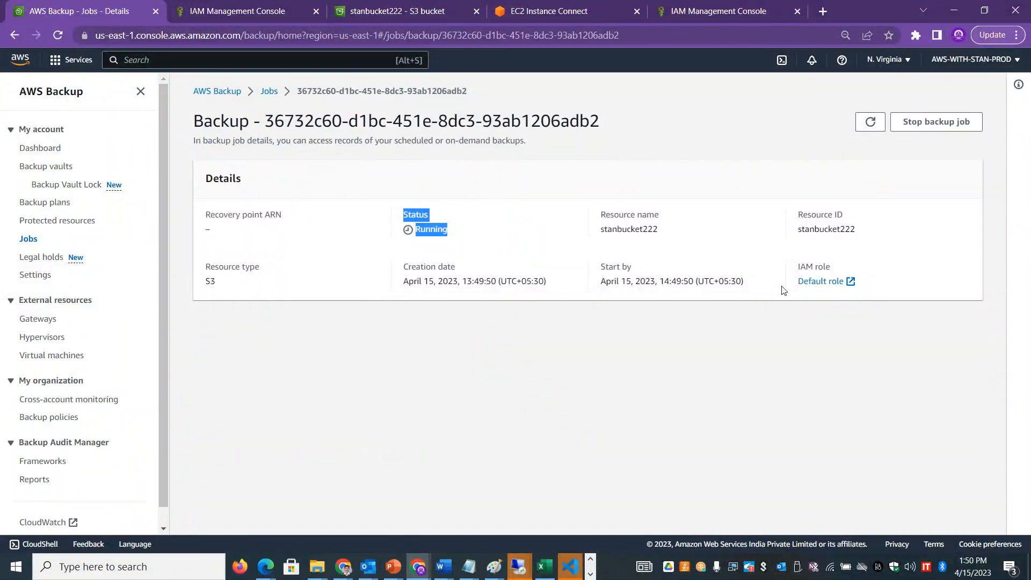
Open the backup job's default IAM role and examine its S3 backup and restore permissions policies.
left_click(820, 281)
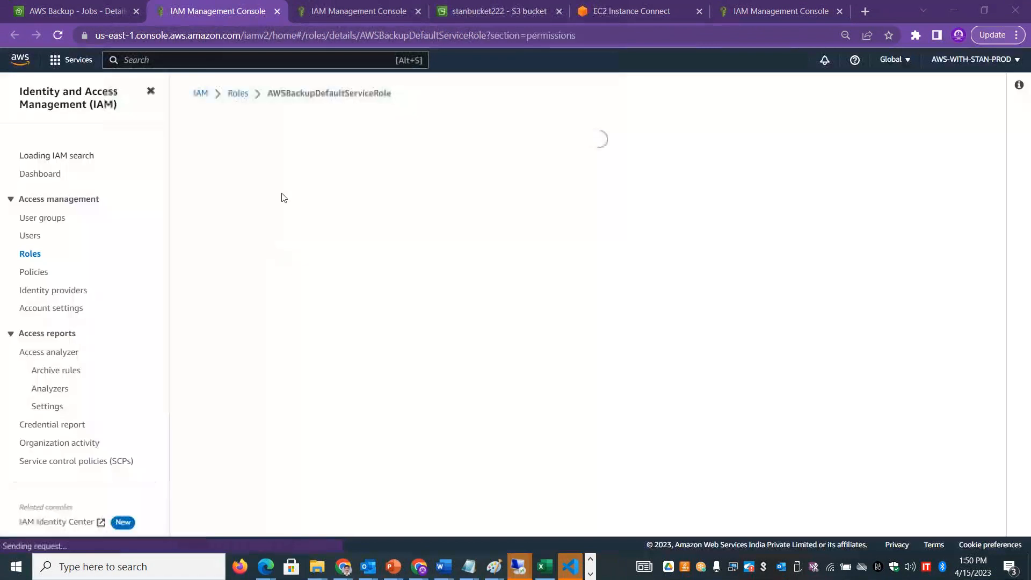
double_click(322, 97)
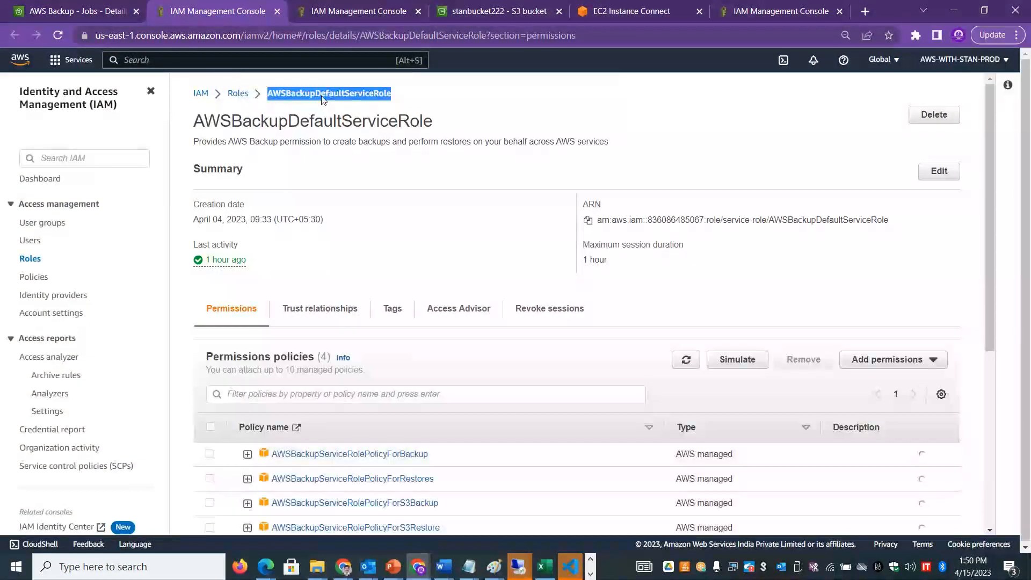
left_click_drag(441, 503, 339, 504)
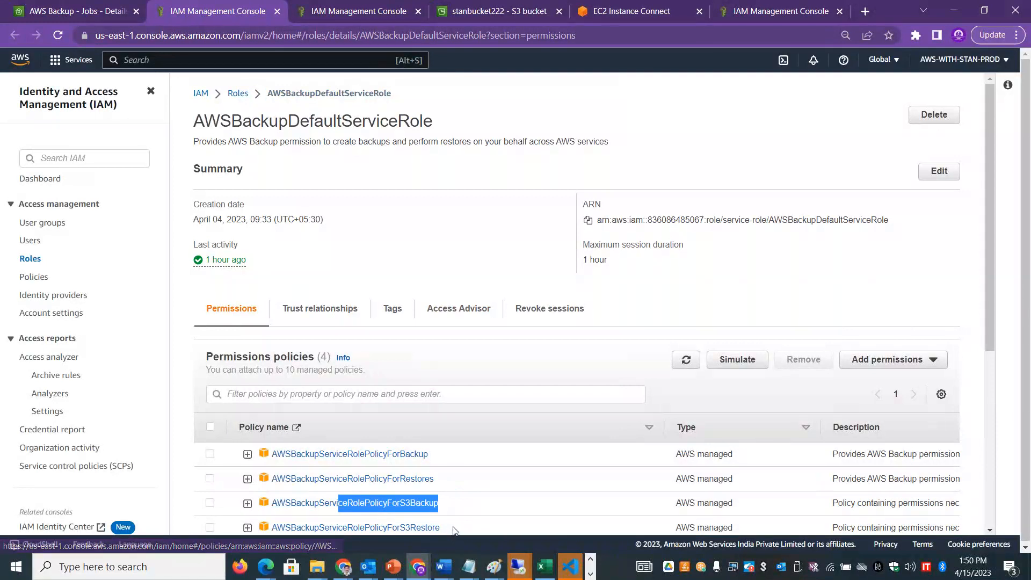
left_click_drag(440, 527, 357, 527)
left_click_drag(989, 106, 1007, 94)
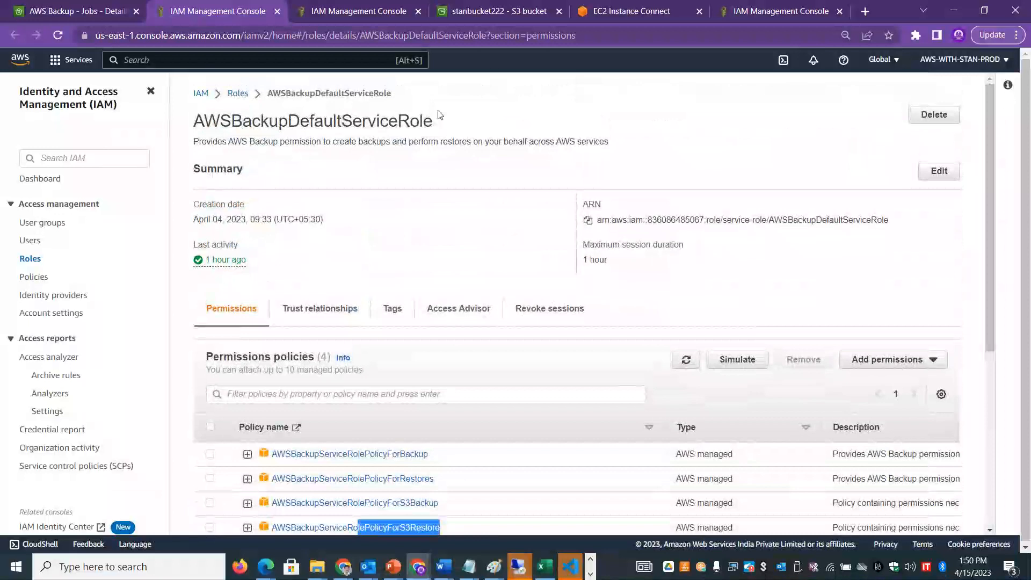
Switch back to the backup job's details in AWS Backup and check the job's status in the list of backup jobs.
left_click(82, 12)
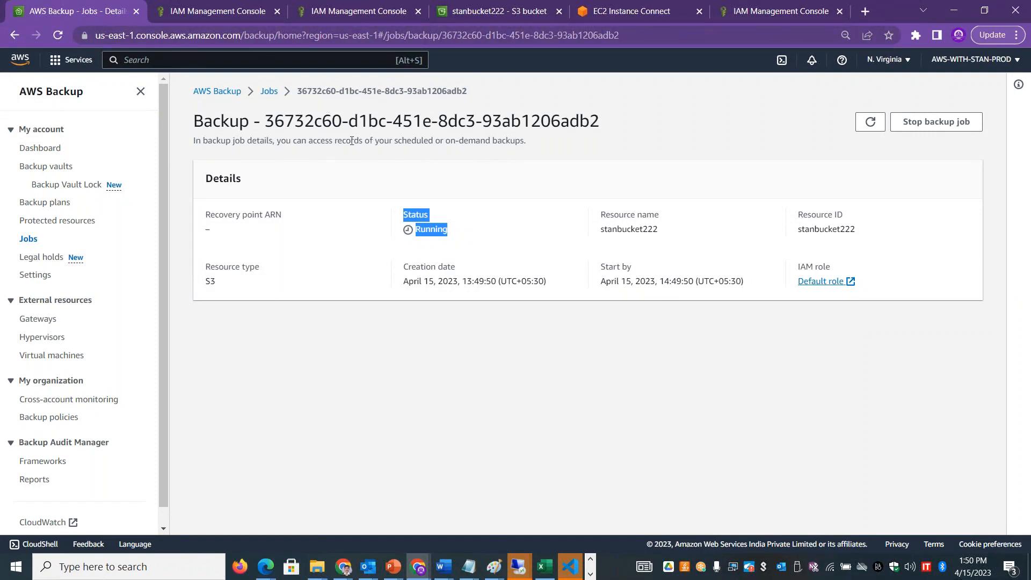
double_click(392, 142)
left_click(269, 90)
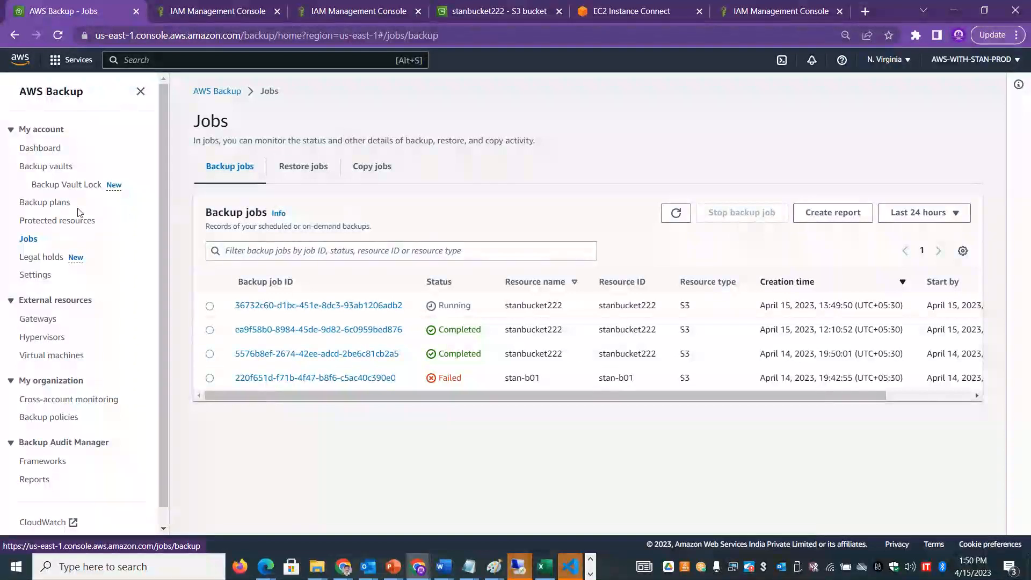
Open the backup vault s3bkpvault1 and check the creation times of its stanbucket222 recovery points.
left_click(43, 167)
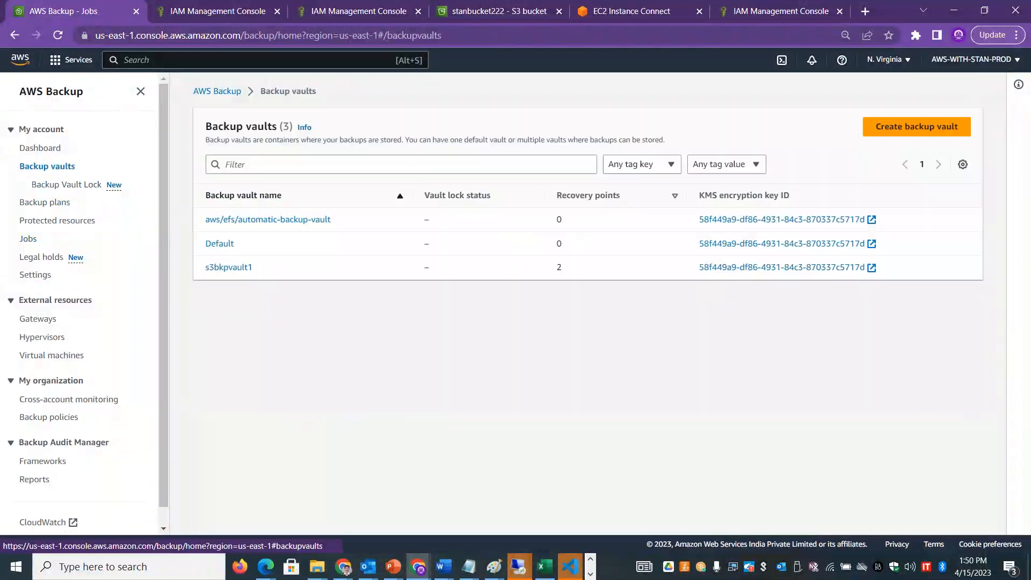
left_click(229, 267)
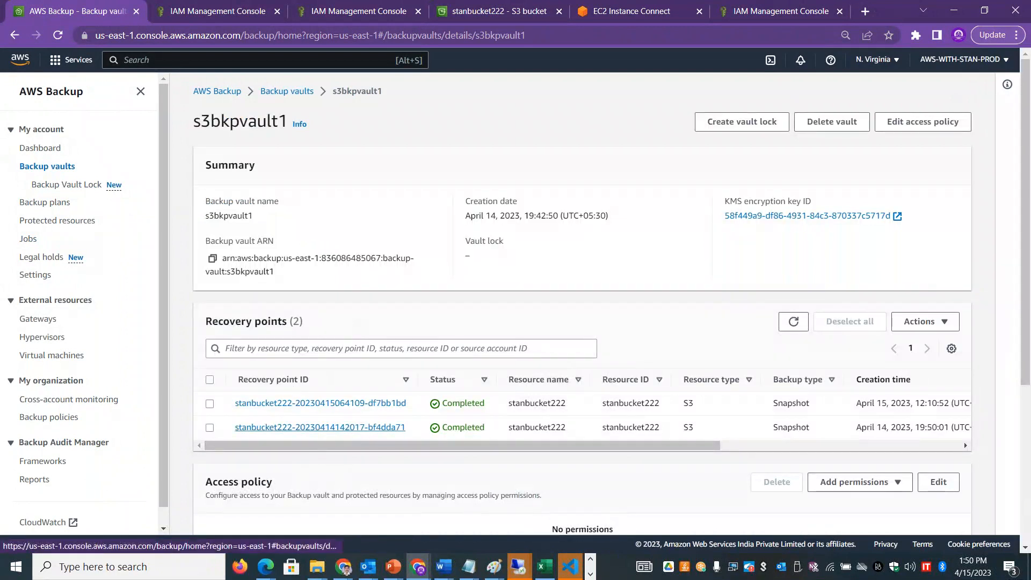
left_click_drag(857, 427, 954, 426)
left_click_drag(861, 403, 920, 402)
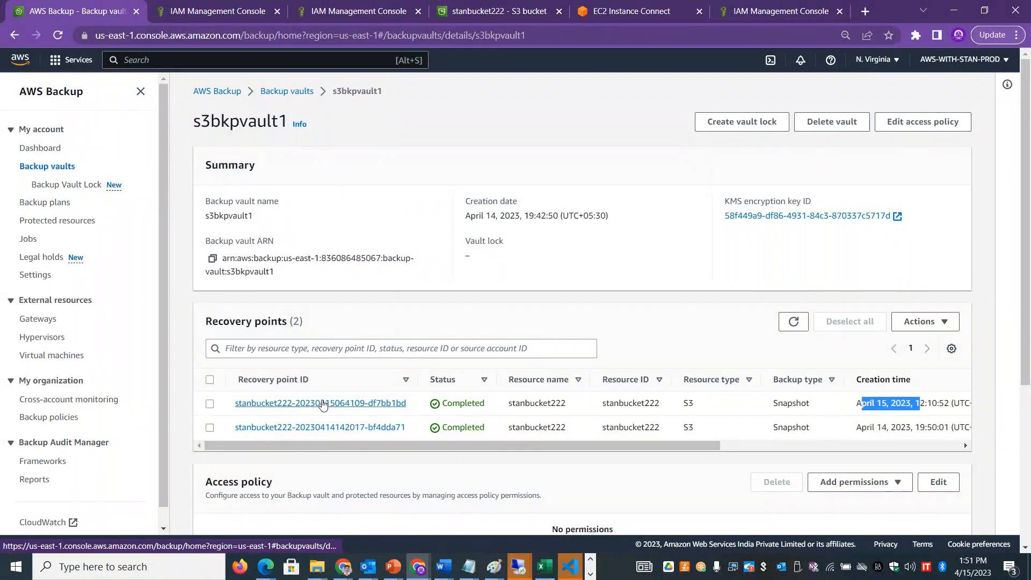
left_click(211, 404)
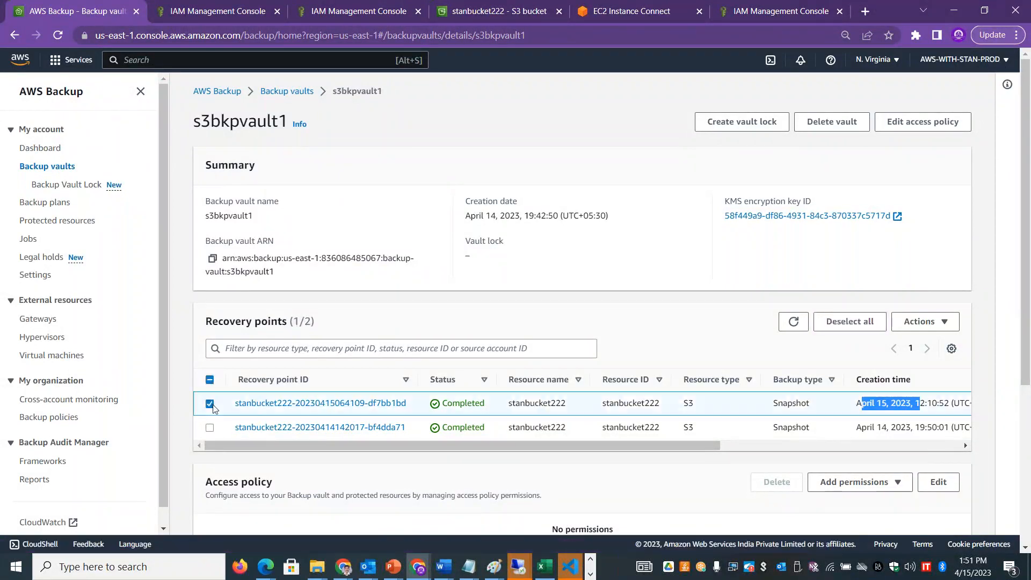
left_click(928, 325)
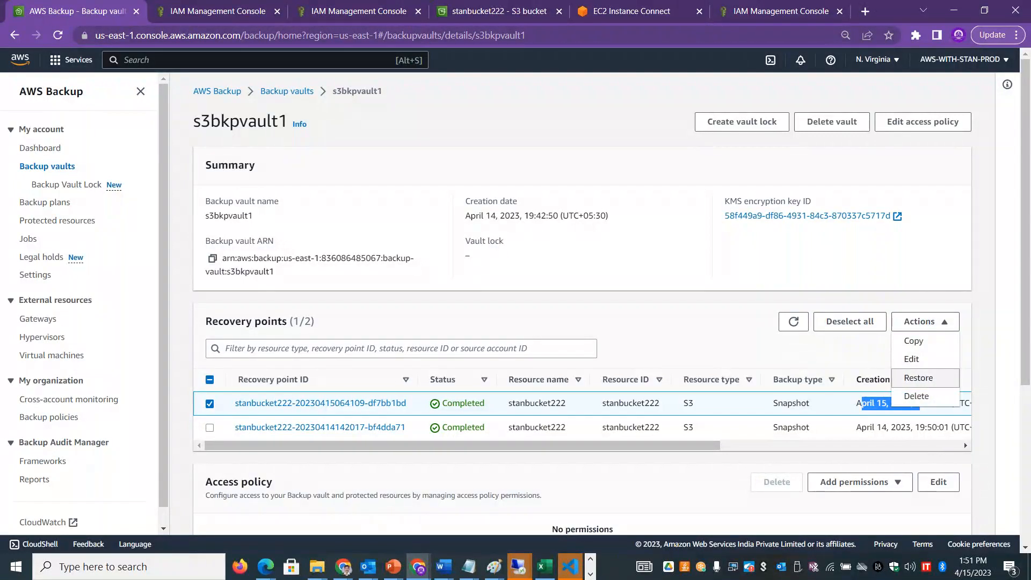
left_click(323, 403)
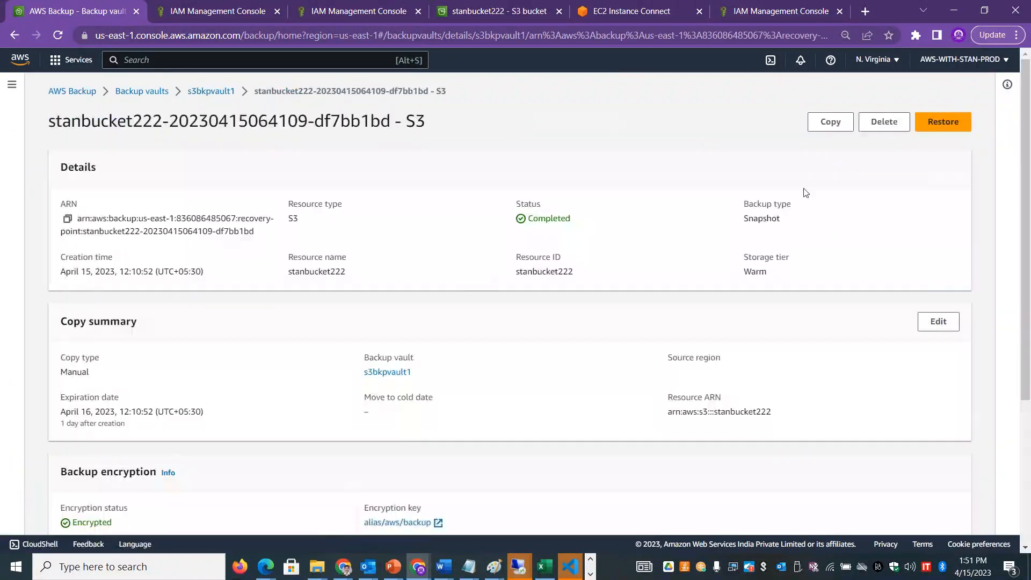
left_click(933, 127)
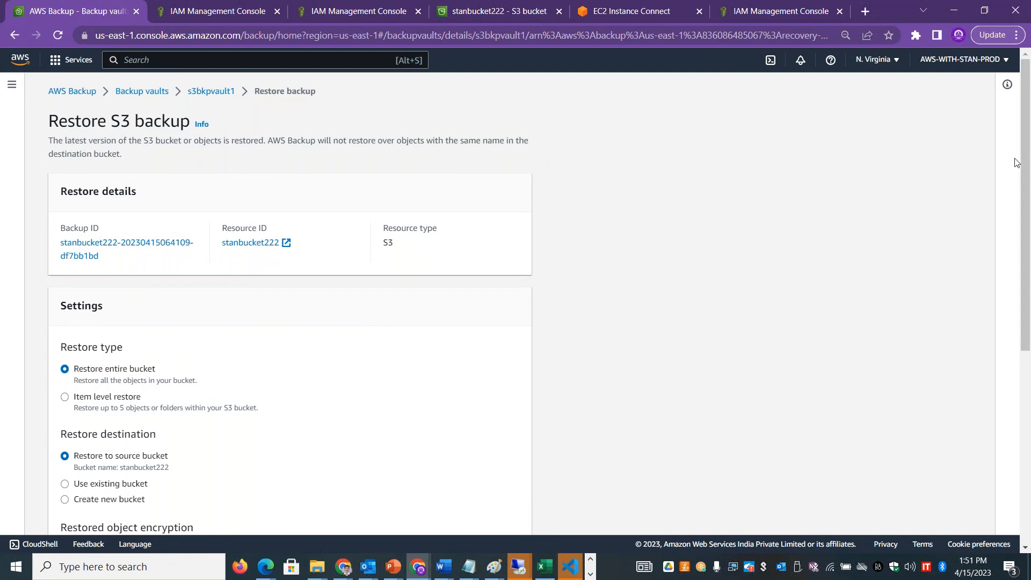
Restore the entire bucket to a new bucket named stanbucket333, keeping the original encryption keys, and submit the restore.
scroll(483, 215, "down", 3)
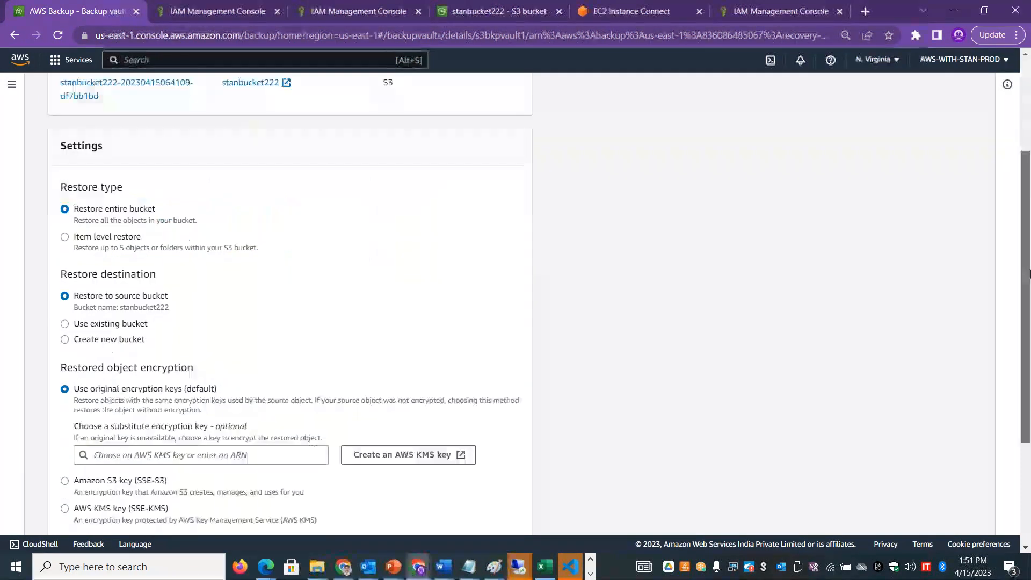
left_click(113, 300)
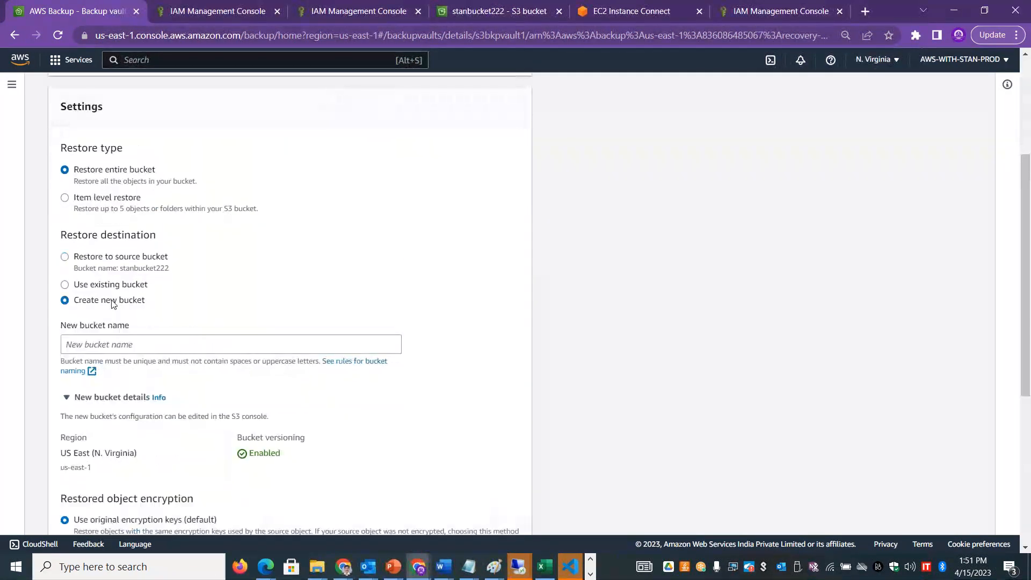
left_click(107, 344)
type("stan")
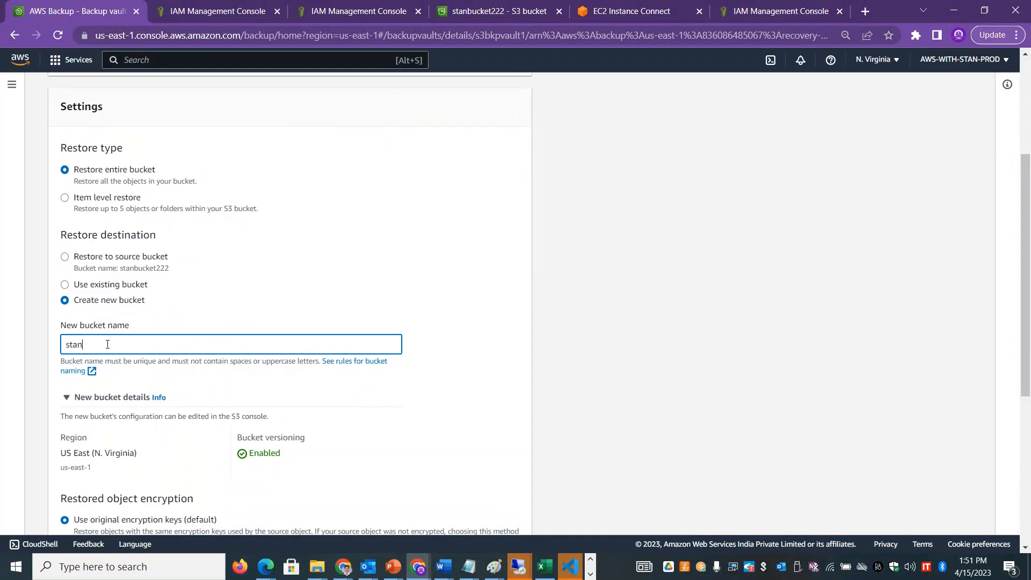
type("bucket333")
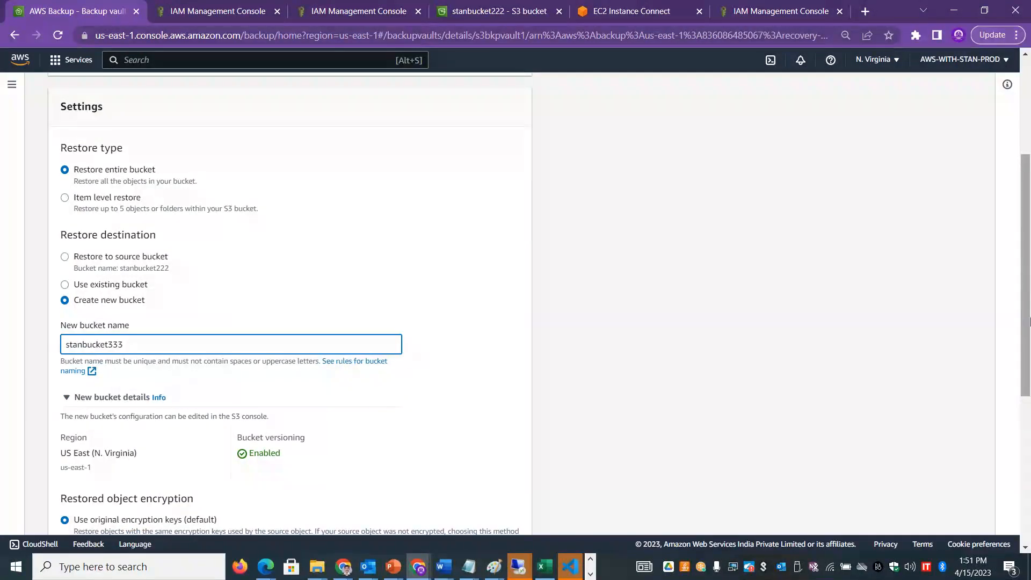
left_click_drag(1030, 321, 1029, 466)
left_click(510, 517)
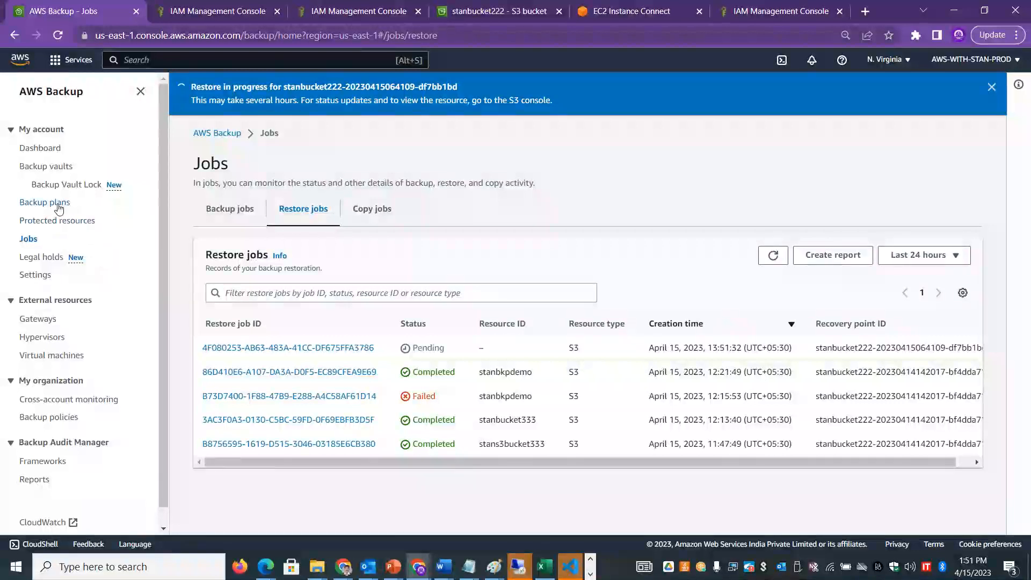
left_click(47, 168)
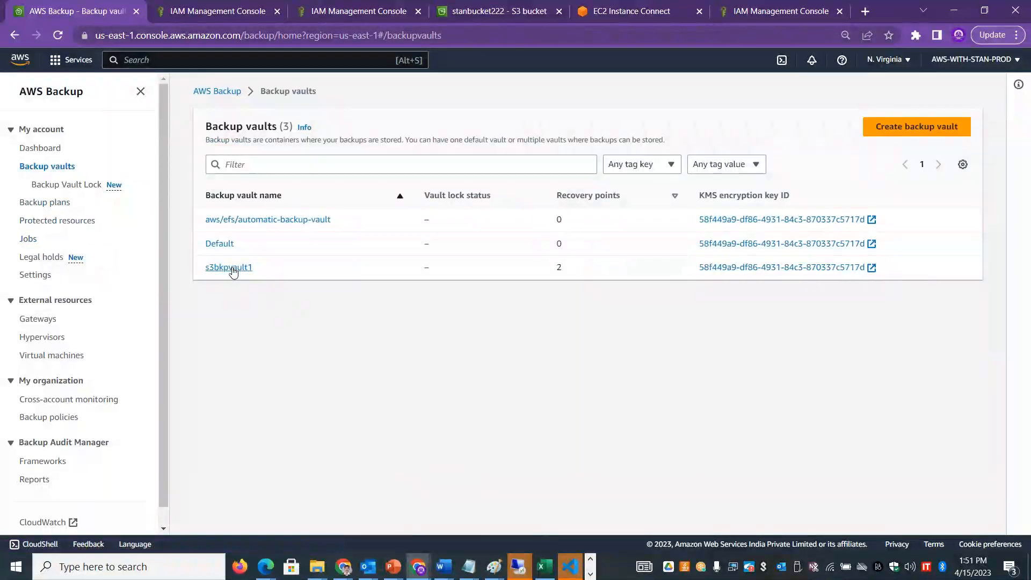
left_click(229, 268)
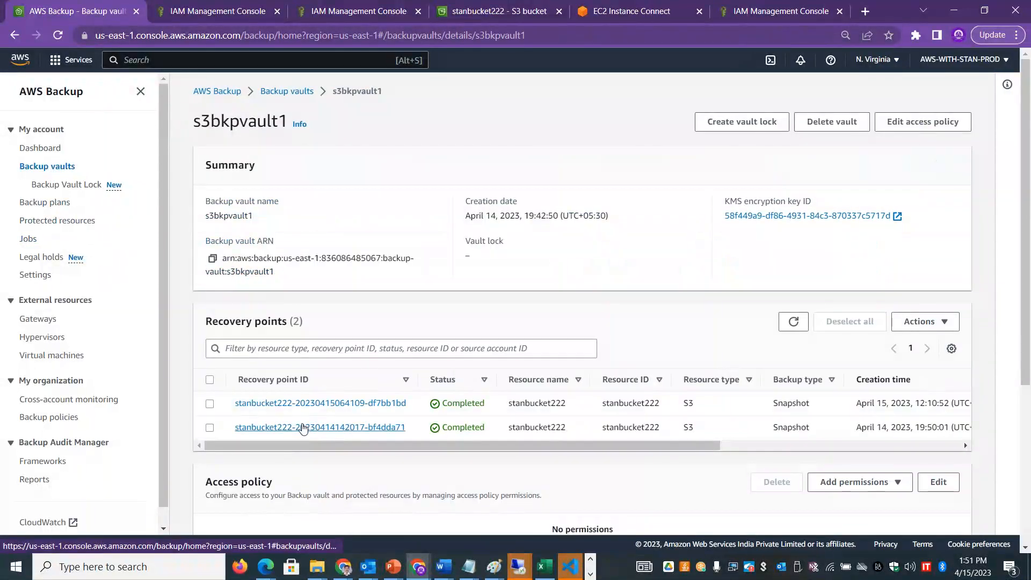
left_click(303, 428)
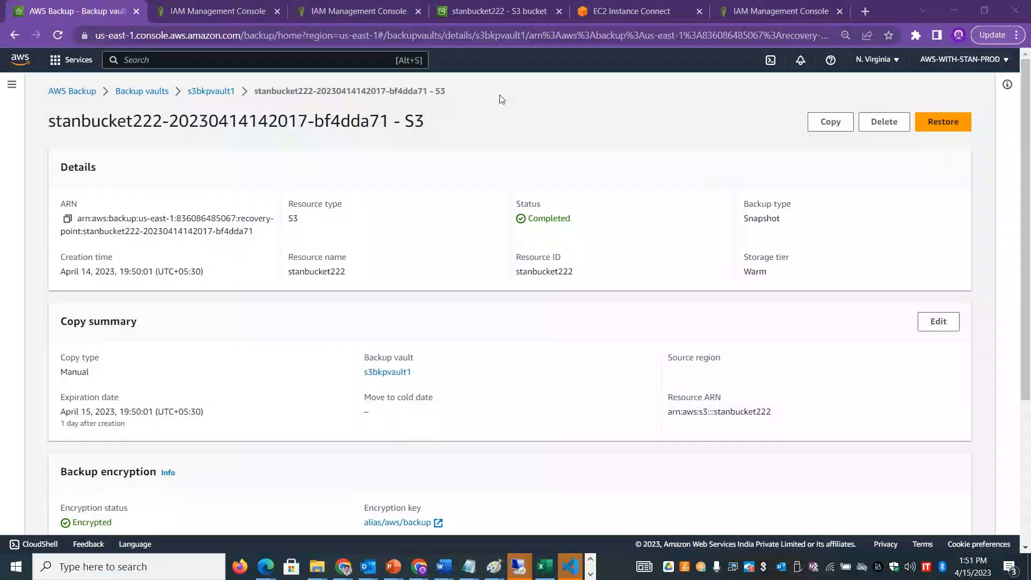
Look up the object Cake-Vitrine.png in the S3 bucket stanbucket222 and return to the recovery point in AWS Backup.
left_click(483, 13)
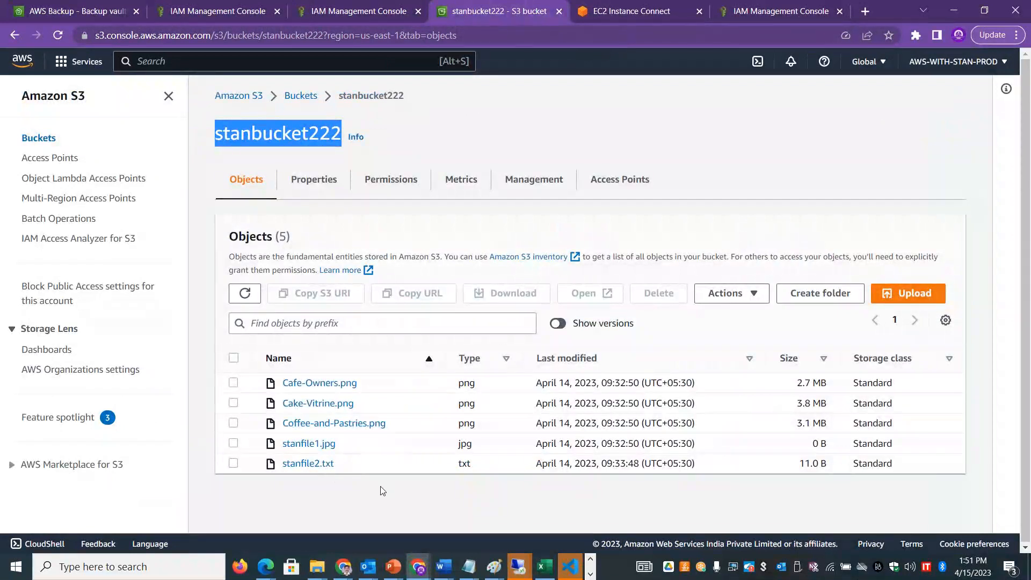
left_click_drag(360, 403, 285, 401)
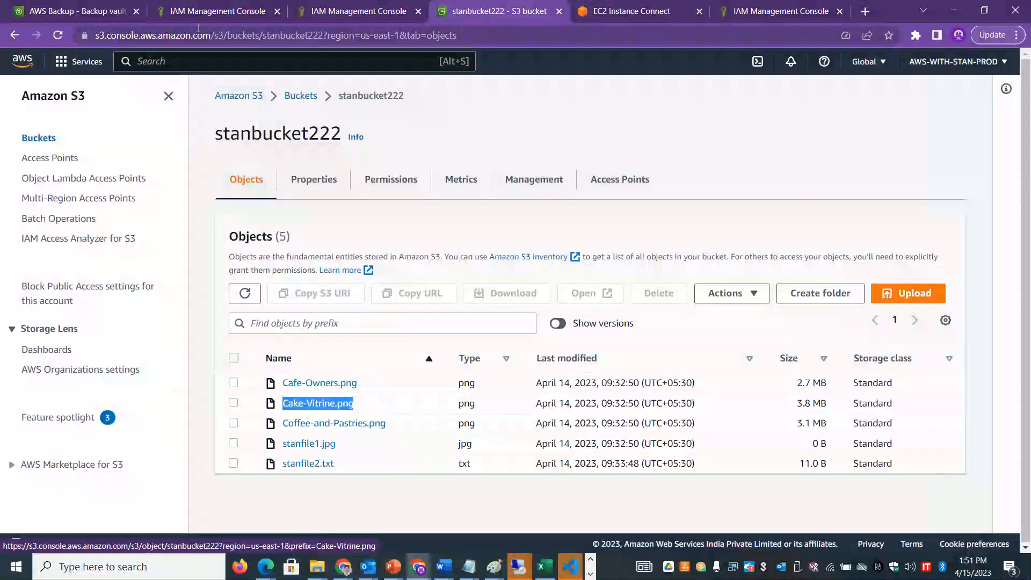
left_click(77, 9)
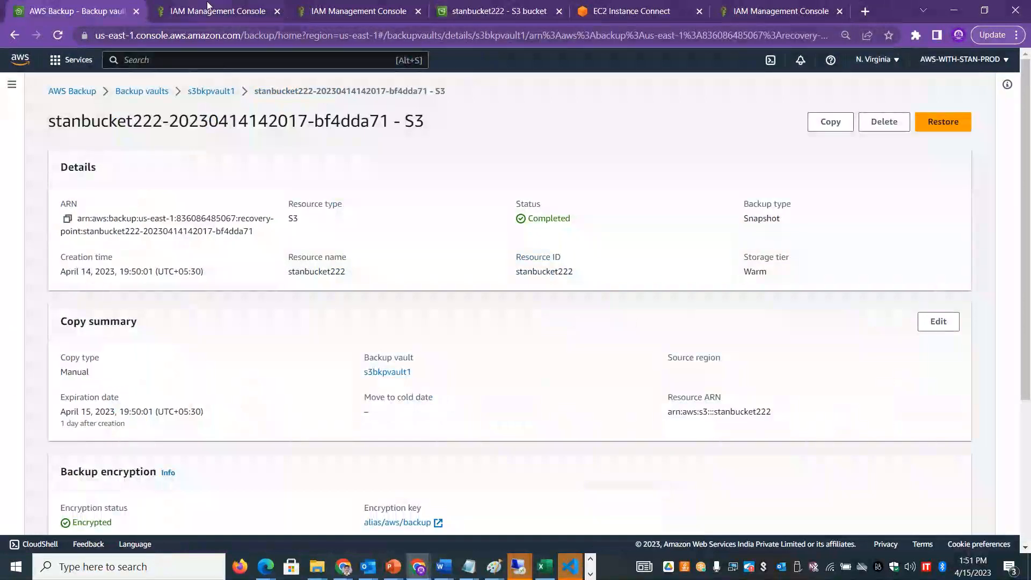
Begin an item level restore of the recovery point and fill the S3 URI with the template s3://bucket/folder/objectname.
left_click(947, 129)
left_click(111, 397)
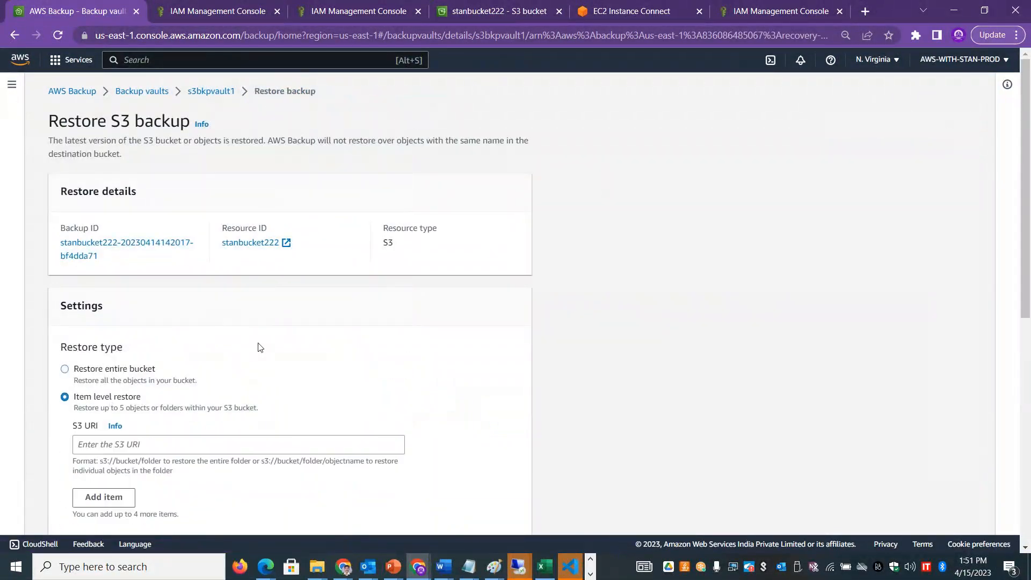
scroll(257, 347, "down", 2)
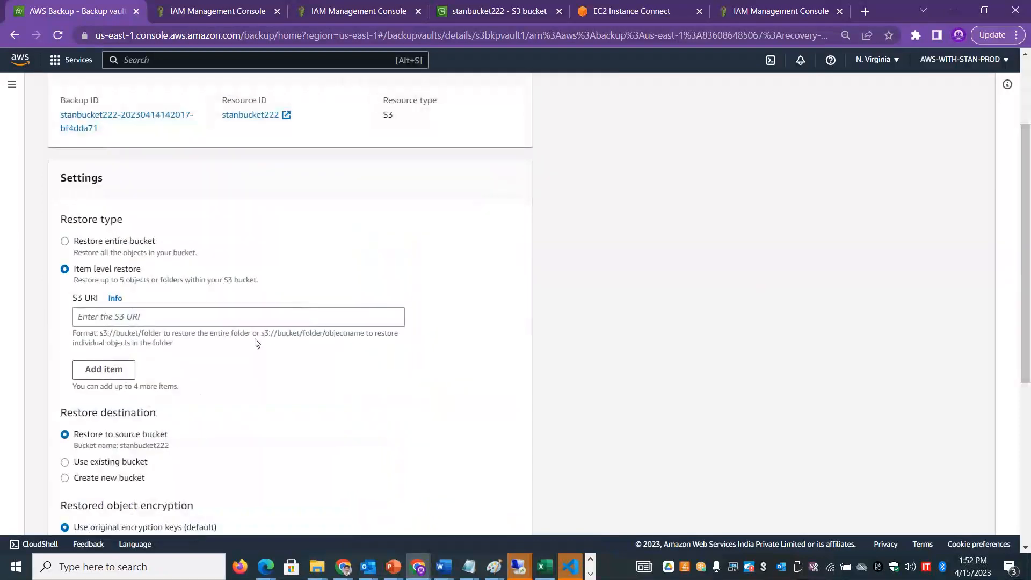
left_click_drag(274, 333, 363, 332)
key("ctrl+c")
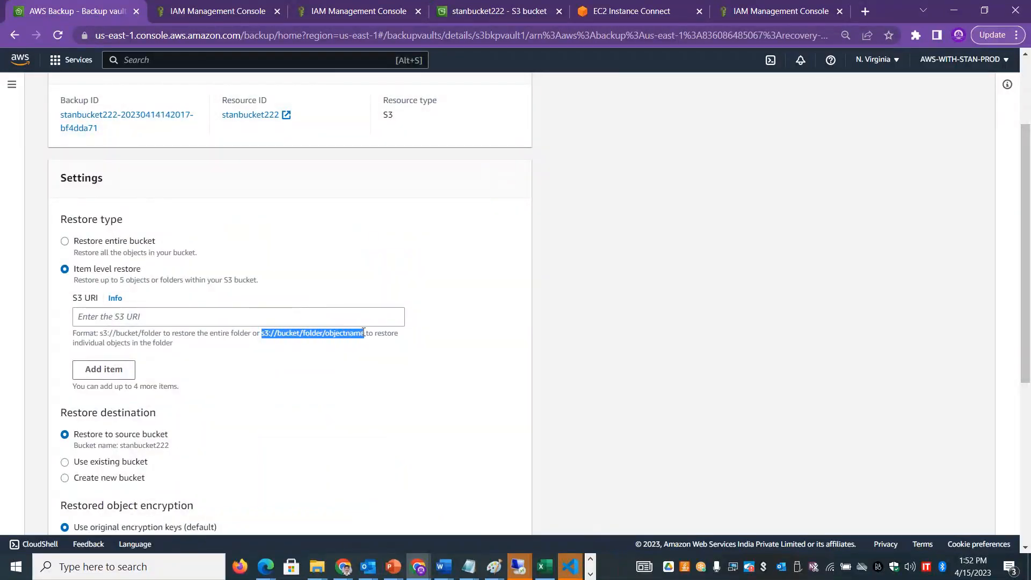
left_click(228, 312)
key("ctrl+v")
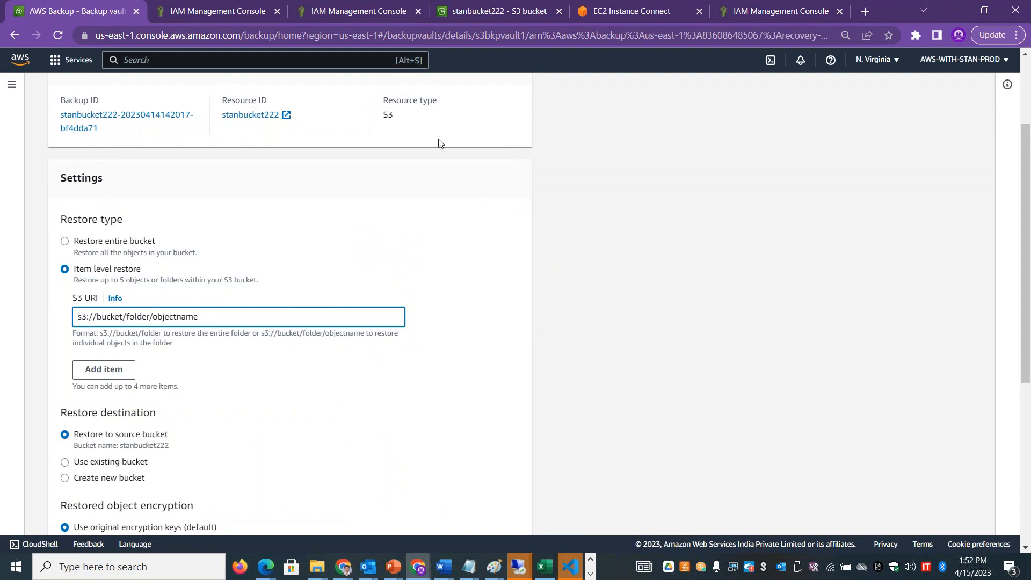
Copy the bucket name stanbucket222 from S3 and replace the bucket and folder placeholders in the S3 URI with it.
left_click(490, 13)
double_click(286, 132)
key("ctrl+c")
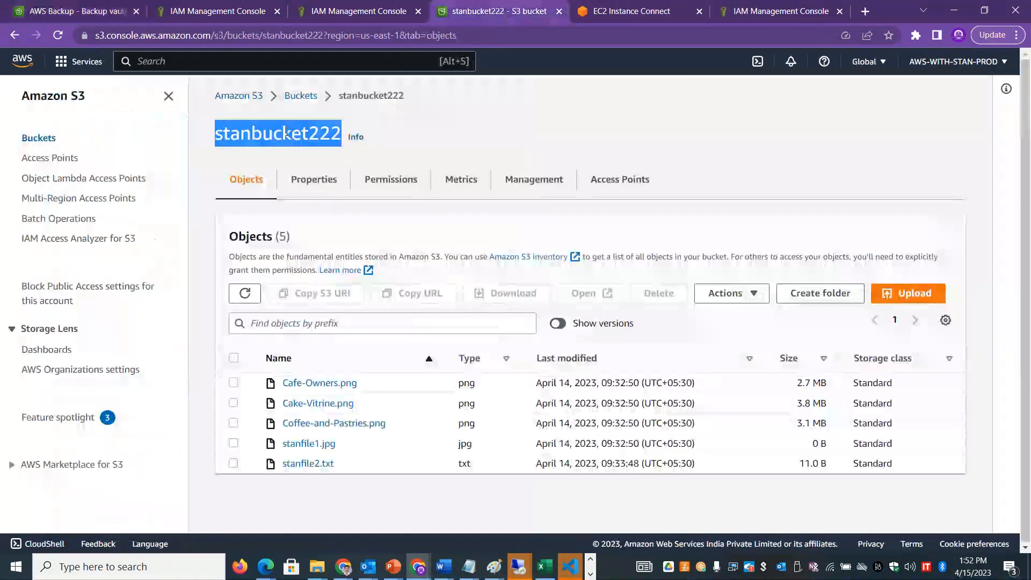
left_click(105, 11)
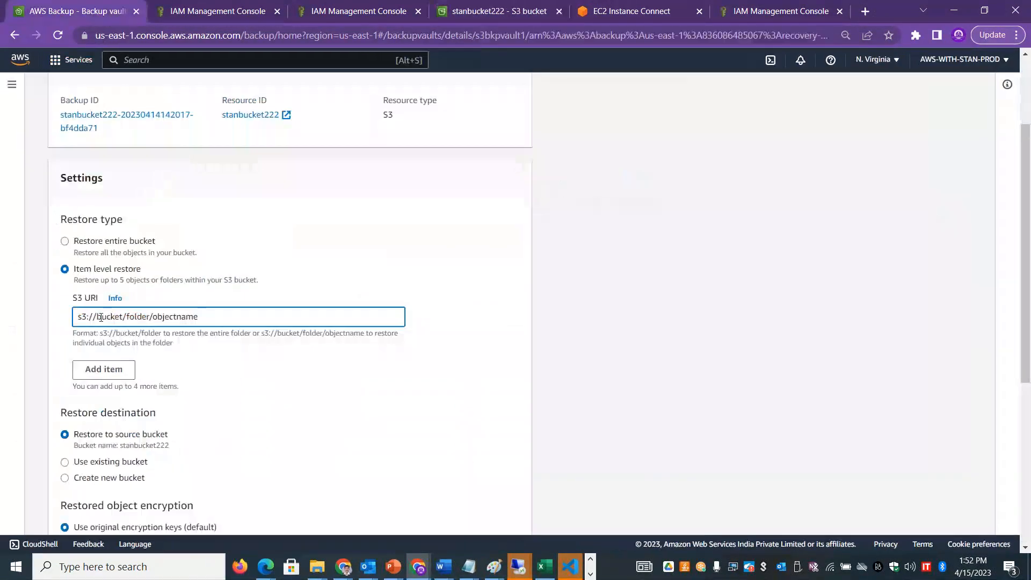
left_click_drag(97, 317, 148, 316)
key("ctrl+v")
Copy the object name Cake-Vitrine.png from S3 and complete the first item's URI as s3://stanbucket222/Cake-Vitrine.png.
left_click(468, 12)
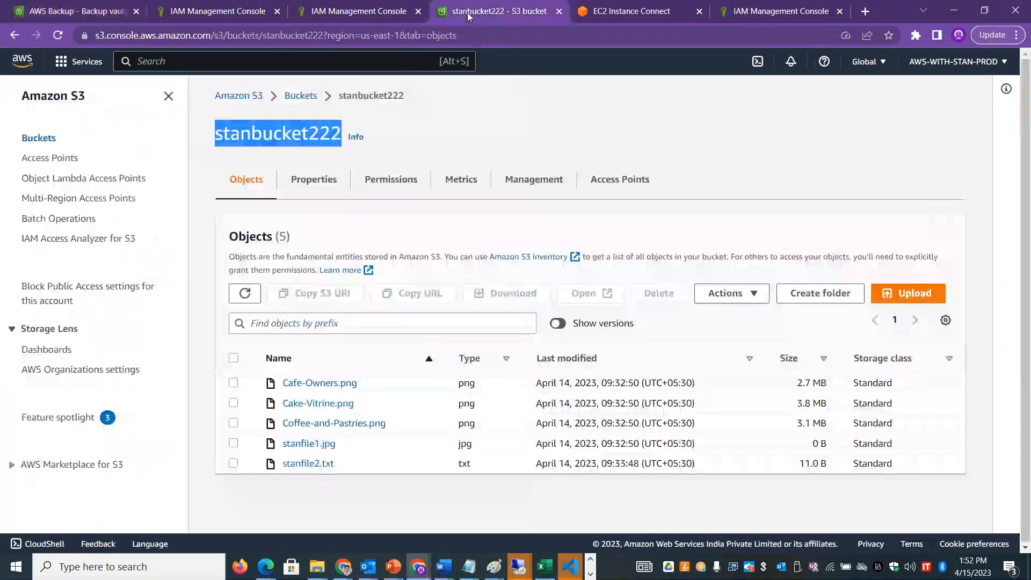
left_click_drag(399, 403, 283, 406)
key("ctrl+c")
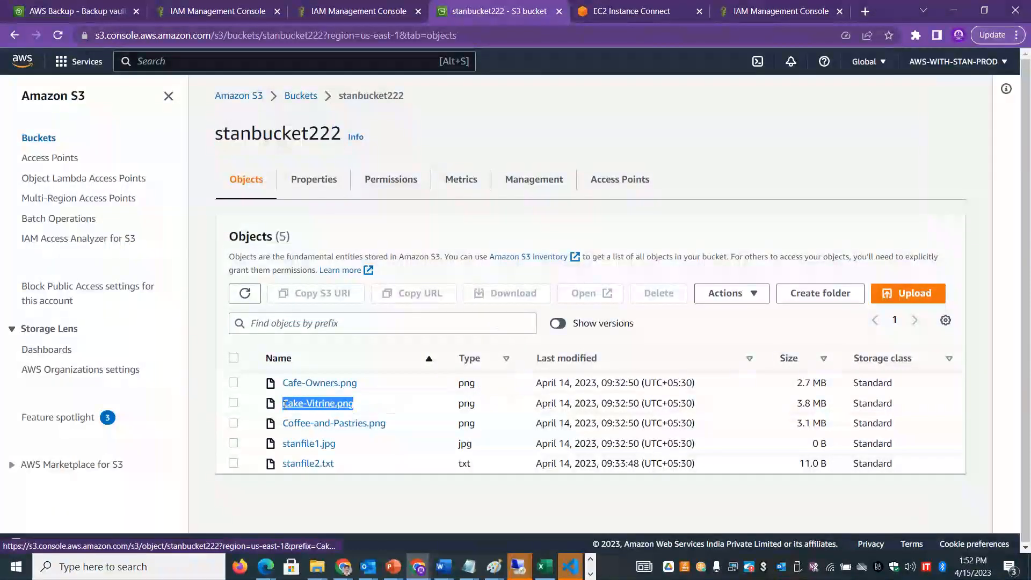
left_click(107, 10)
left_click_drag(230, 317, 168, 317)
key("ctrl+v")
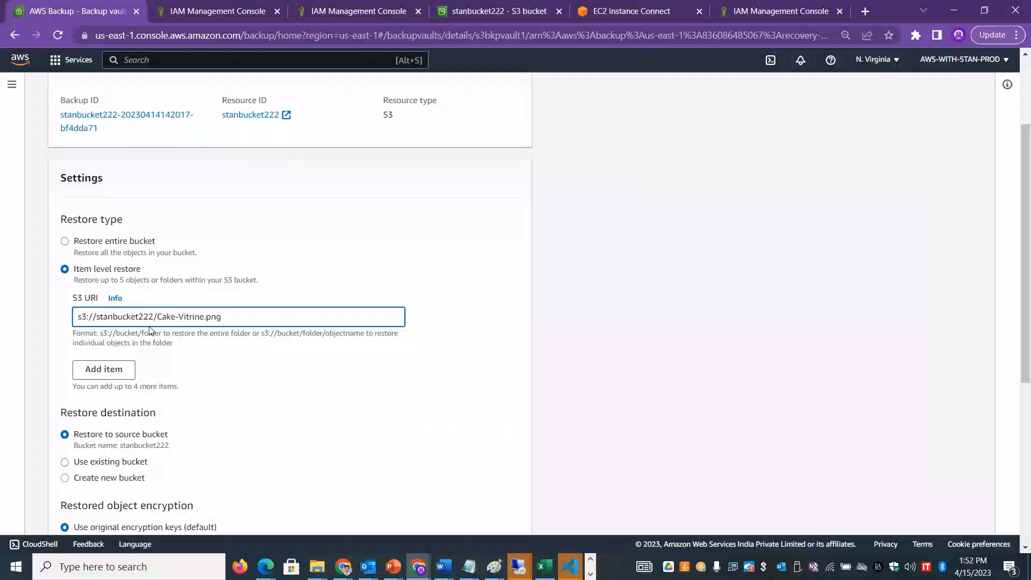
Add a second restore item with the S3 URI s3://stanbucket222/stanfile2.txt, copying the object name from the bucket.
left_click_drag(118, 279, 169, 280)
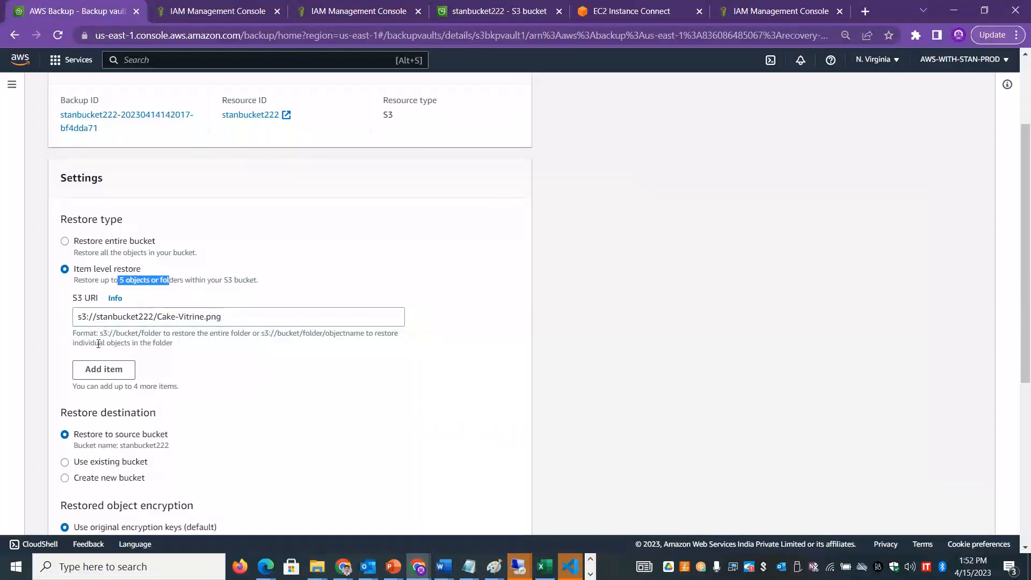
left_click(110, 368)
left_click_drag(157, 317, 74, 313)
key("ctrl+c")
left_click(142, 371)
key("ctrl+v")
left_click(500, 10)
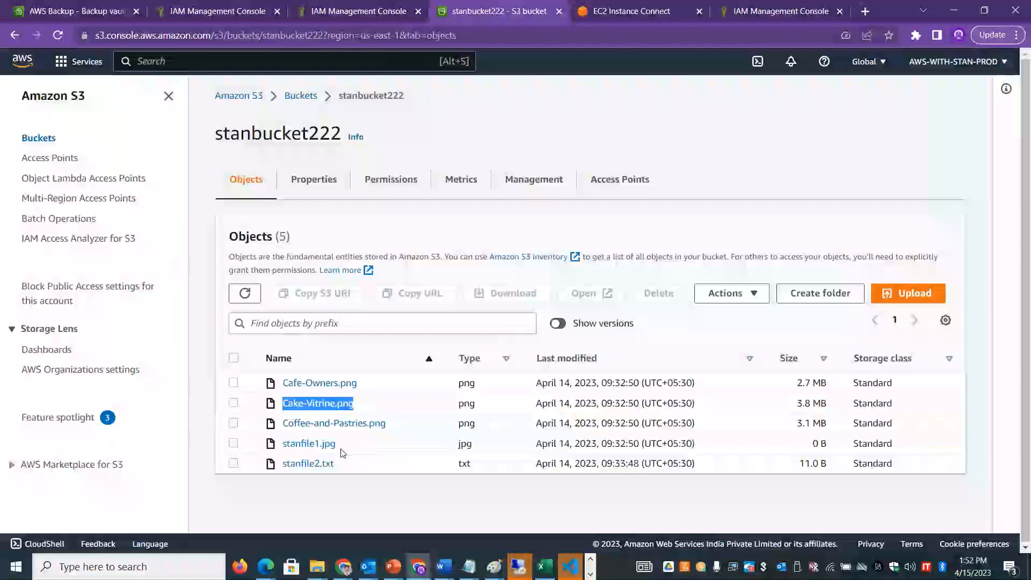
left_click_drag(336, 463, 284, 470)
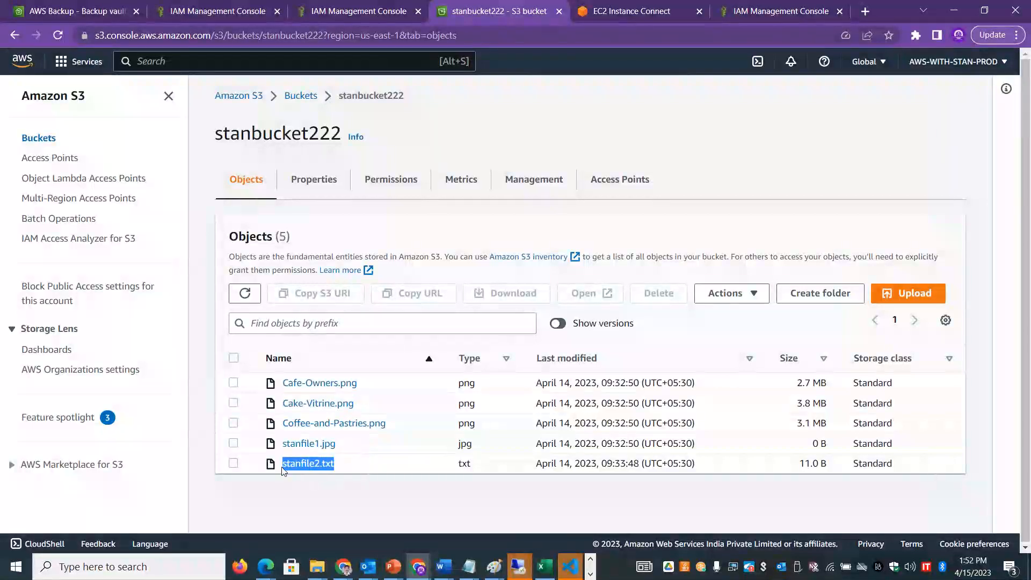
key("ctrl+c")
left_click(75, 11)
key("ctrl+v")
Set the restore destination to an existing bucket and choose stanbkpdemo as that bucket.
scroll(497, 281, "down", 5)
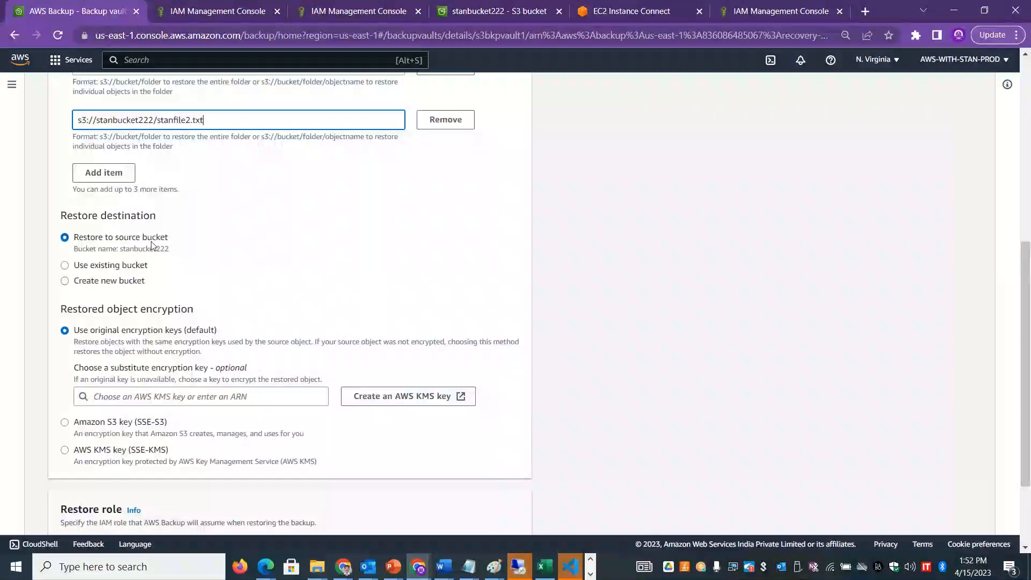
left_click(129, 267)
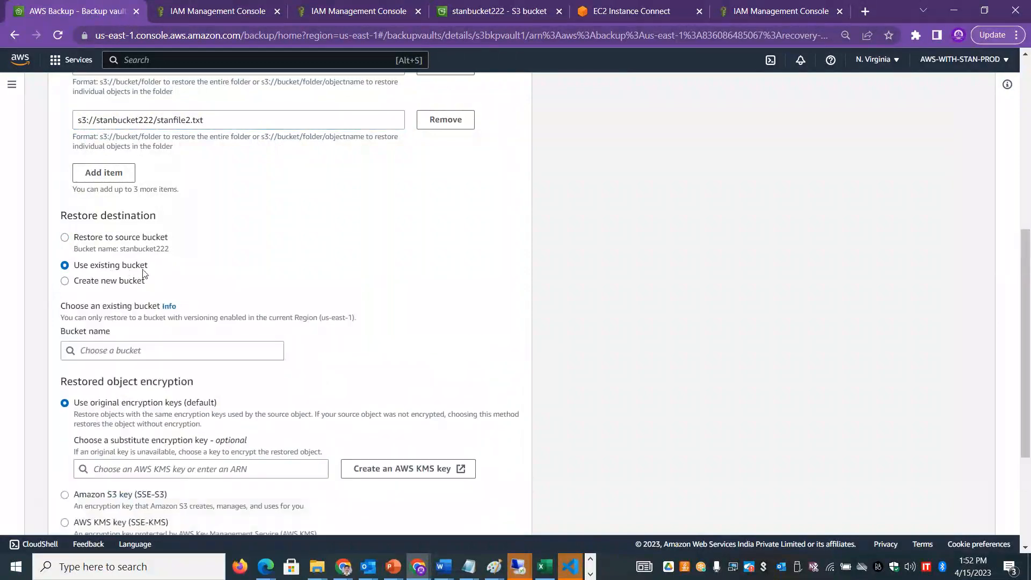
left_click(147, 350)
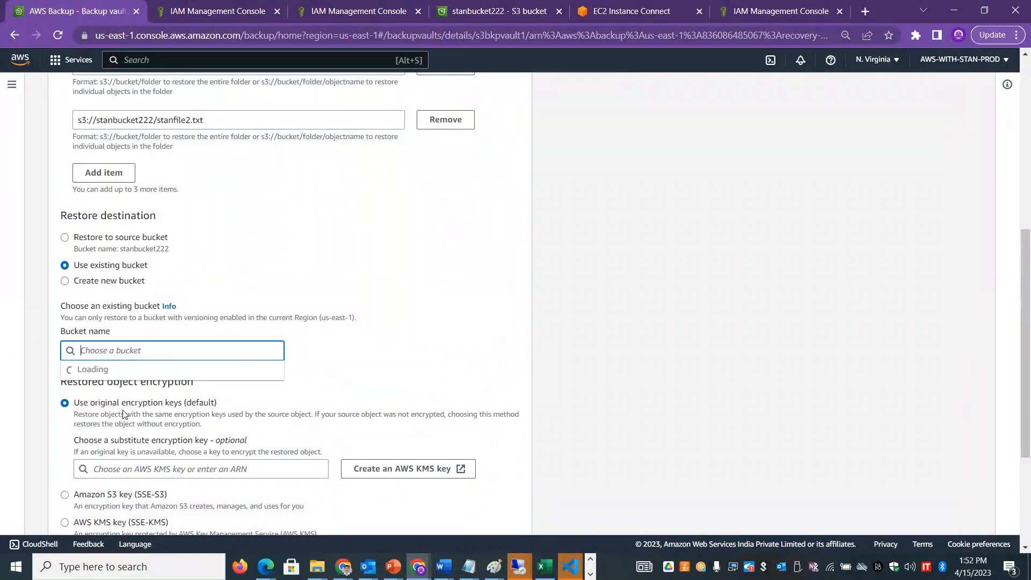
left_click(99, 387)
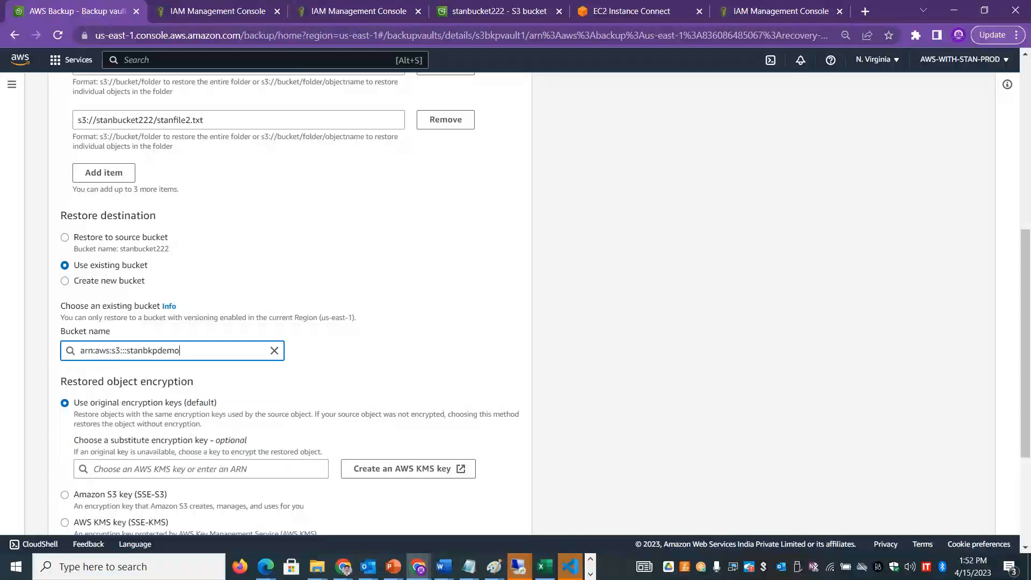
Switch to S3, check the objects in the stanbkpdemo bucket, and return to the bucket list.
left_click(485, 10)
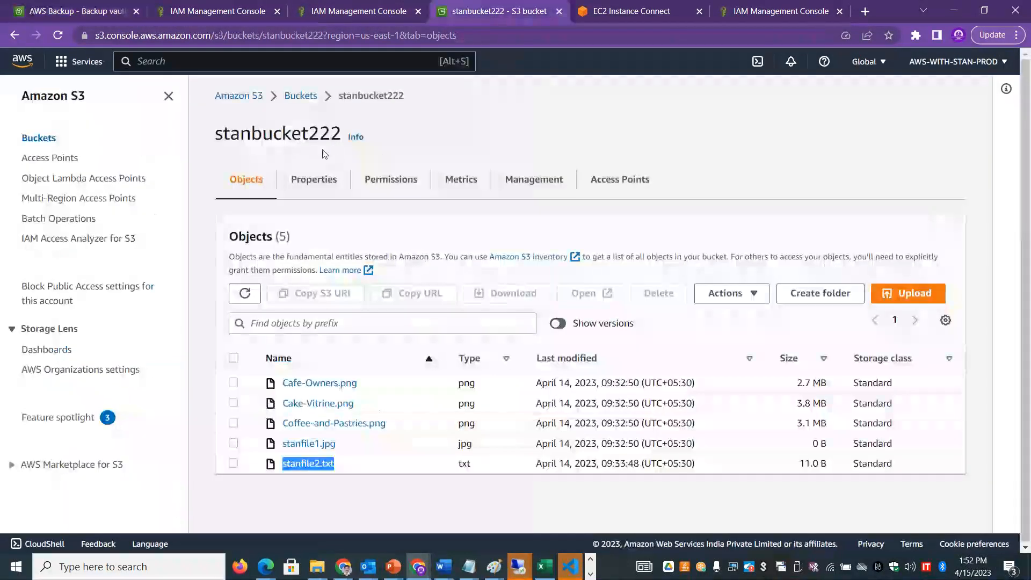
left_click(297, 97)
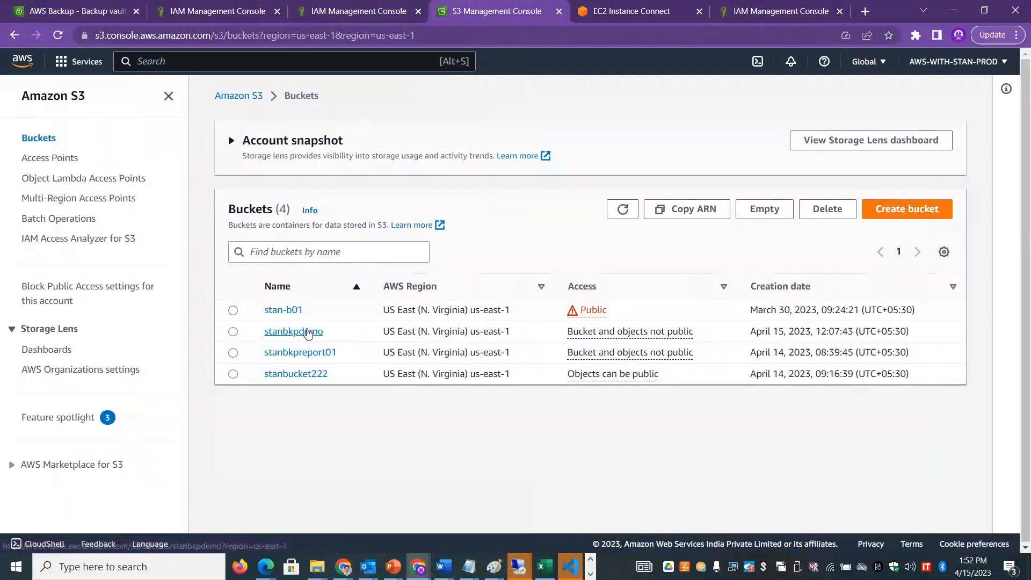
left_click(312, 333)
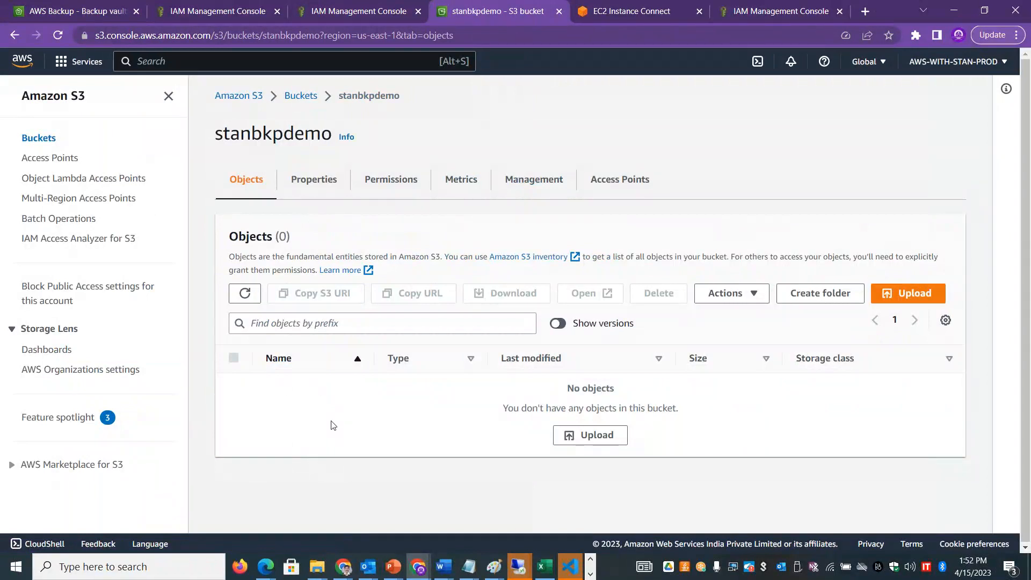
left_click(300, 97)
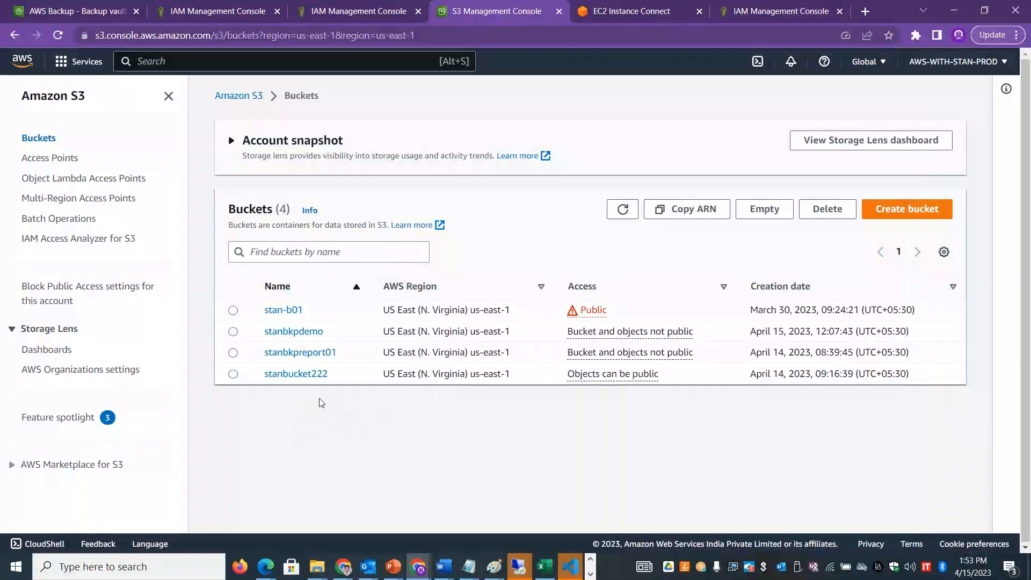
Return to AWS Backup and start the item level restore with the original encryption keys and the default role.
left_click(107, 9)
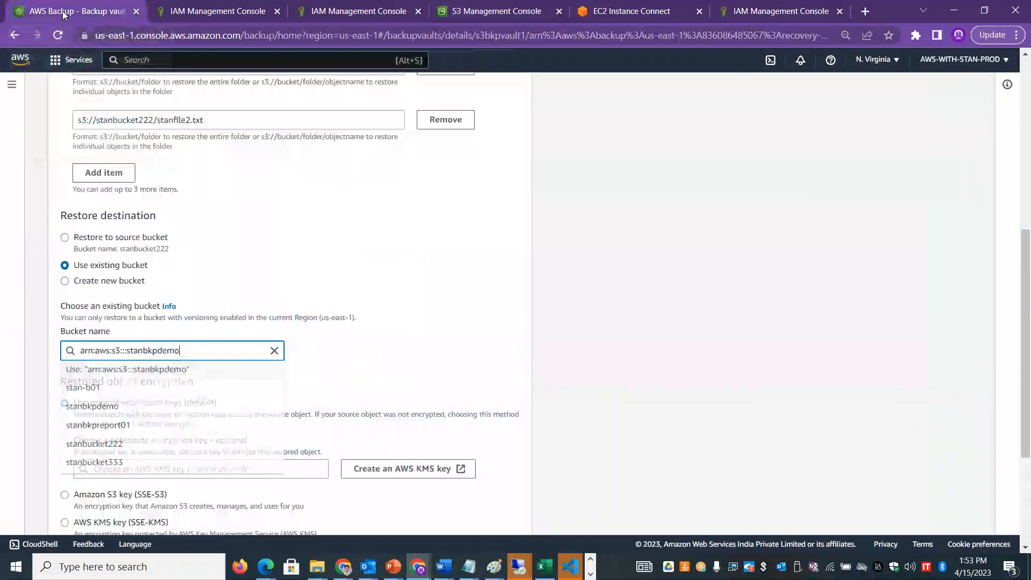
left_click_drag(1026, 253, 1028, 343)
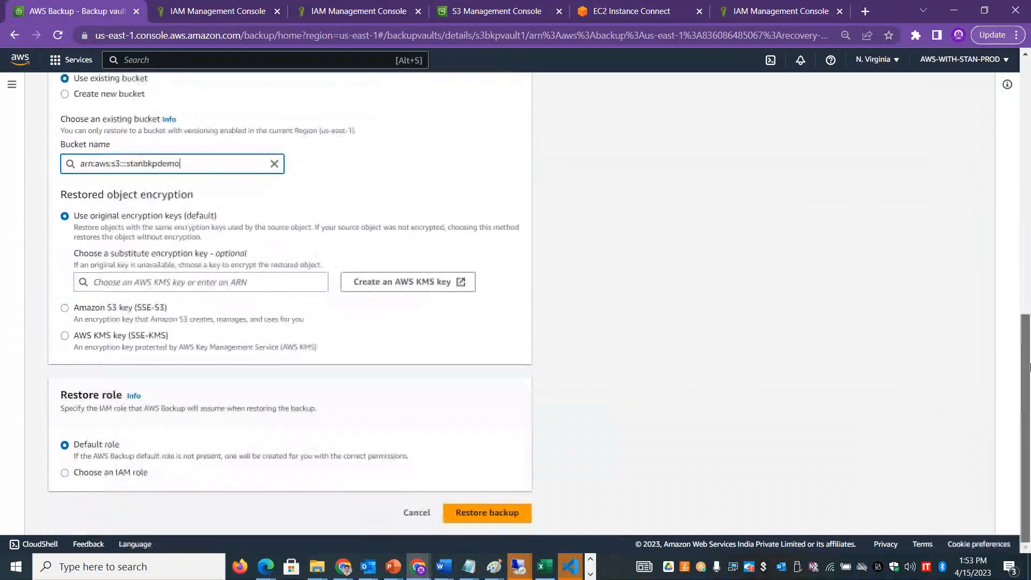
left_click(476, 515)
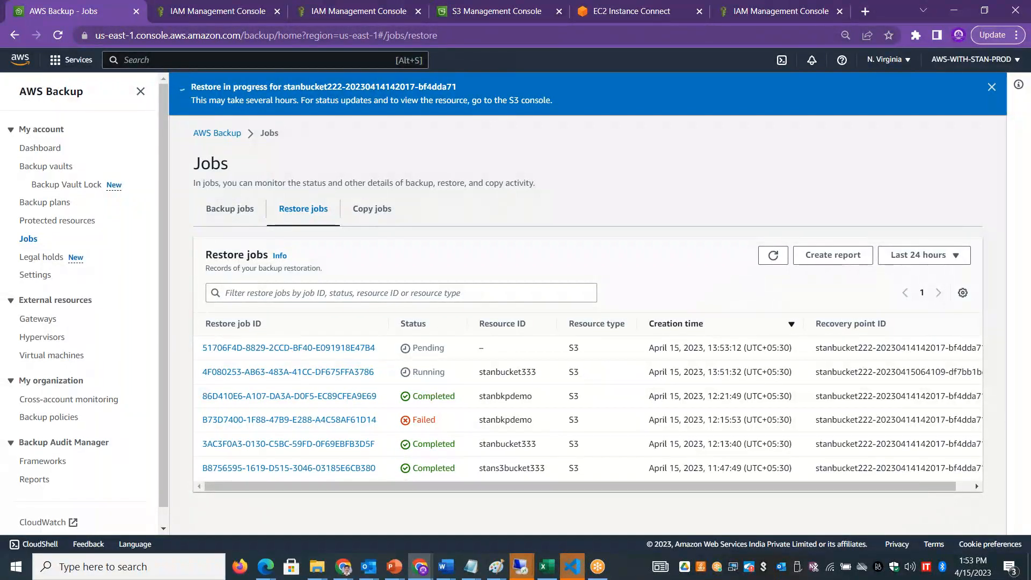
Check the status and progress of the running stanbucket333 restore job, and the status of the newest restore job.
left_click(329, 375)
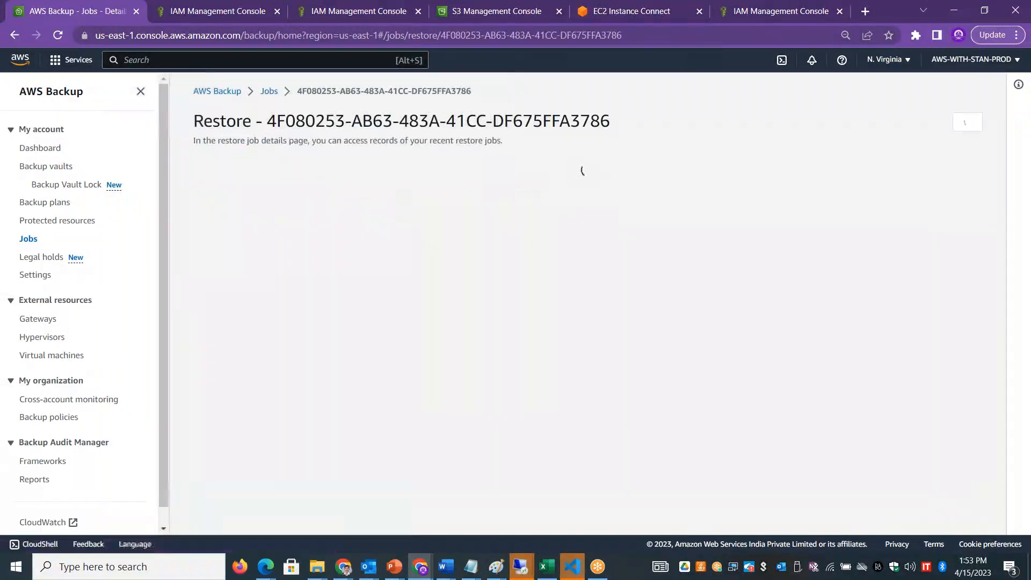
left_click_drag(575, 329, 415, 316)
left_click_drag(444, 230, 407, 229)
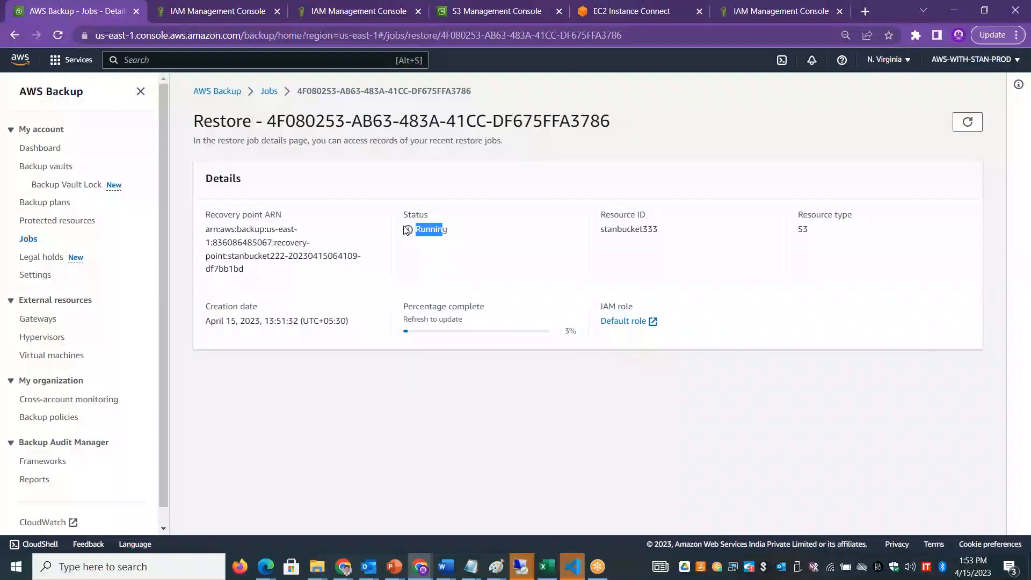
left_click(270, 92)
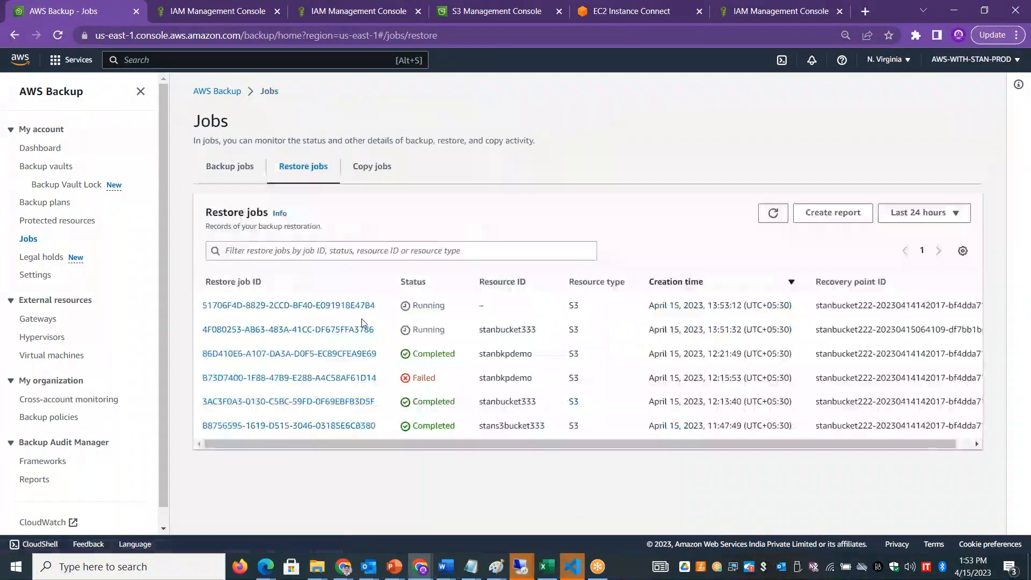
left_click(295, 306)
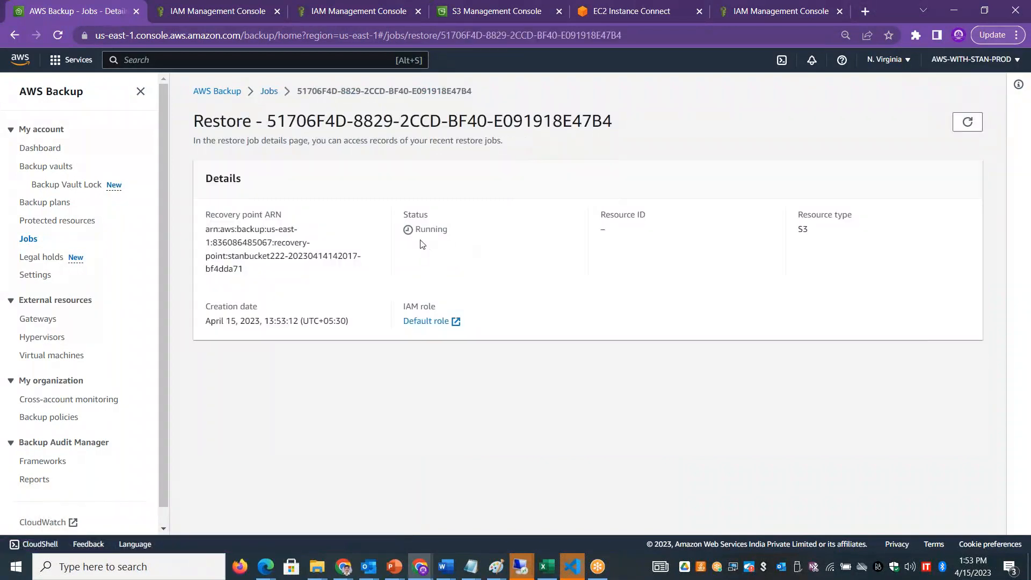
Return to the jobs overview and open the details of the most recent stanbucket222 backup job.
left_click(268, 92)
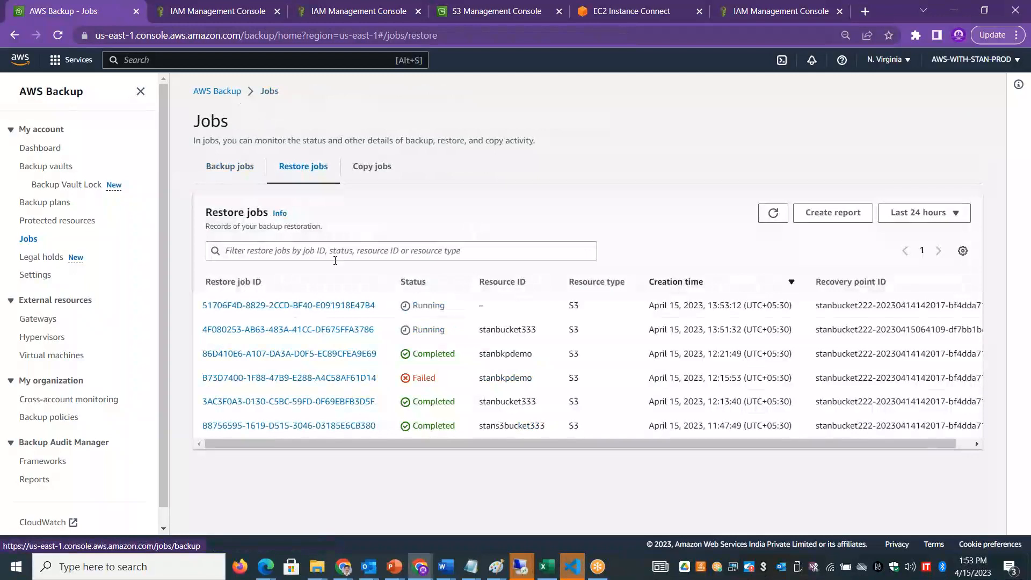
left_click(231, 168)
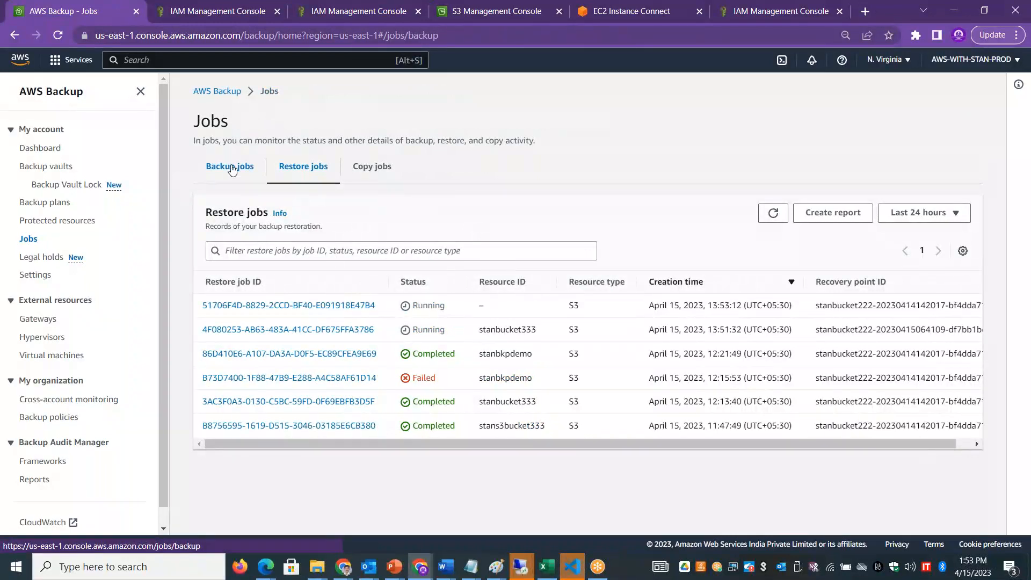
left_click(352, 309)
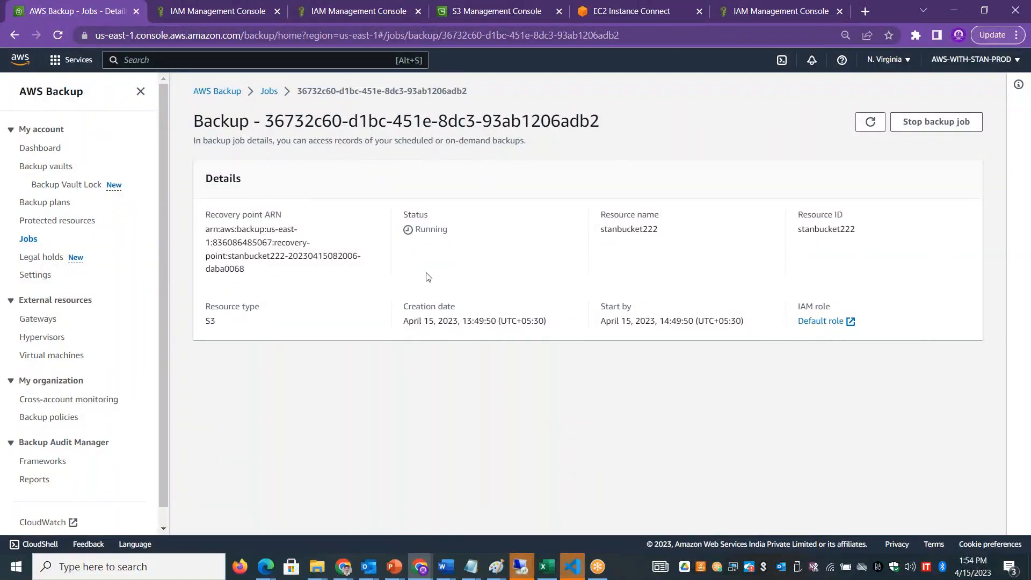
Open the backup vault s3bkpvault1 and review its recovery points.
left_click(57, 169)
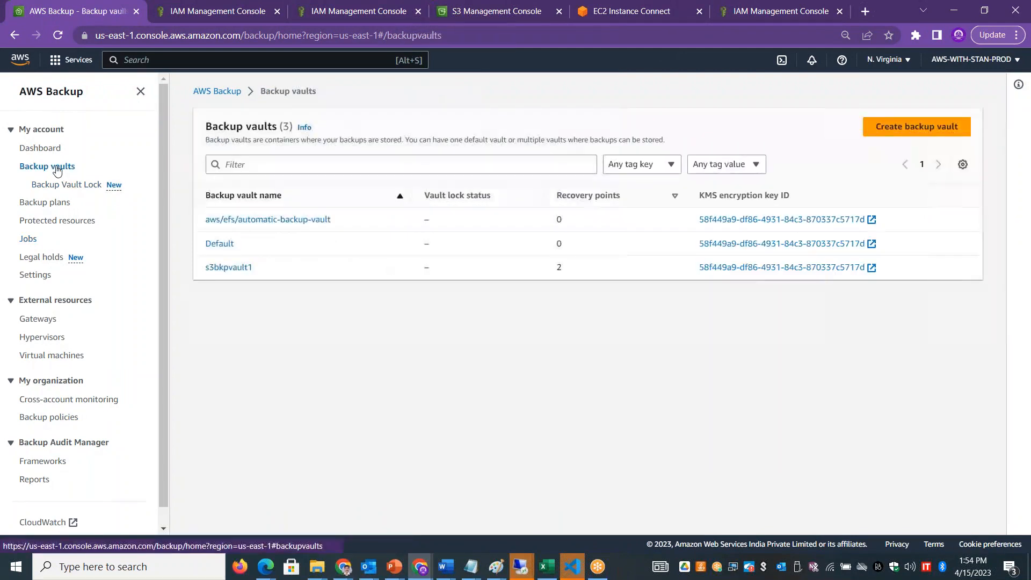
left_click(248, 272)
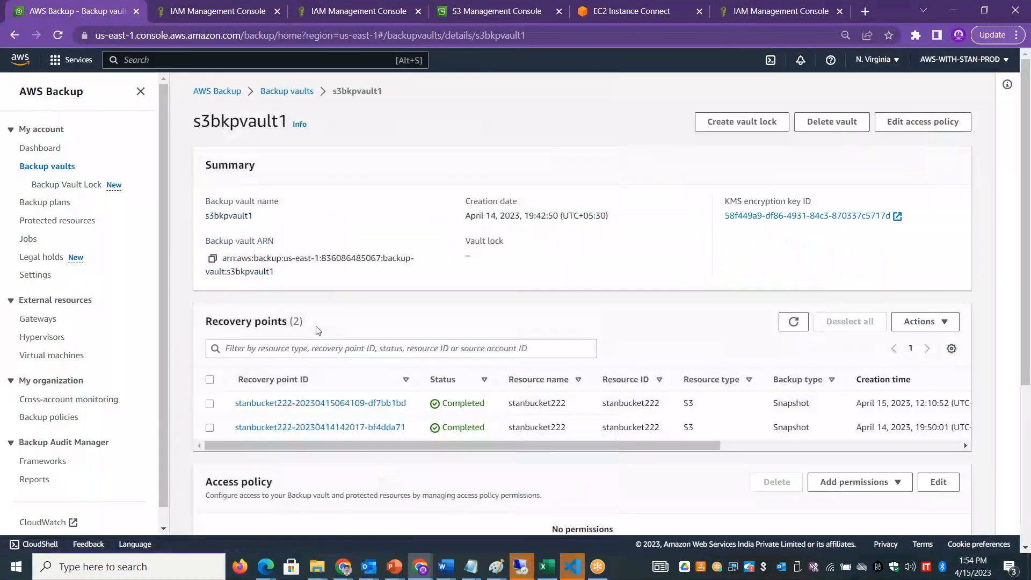
left_click_drag(288, 321, 207, 322)
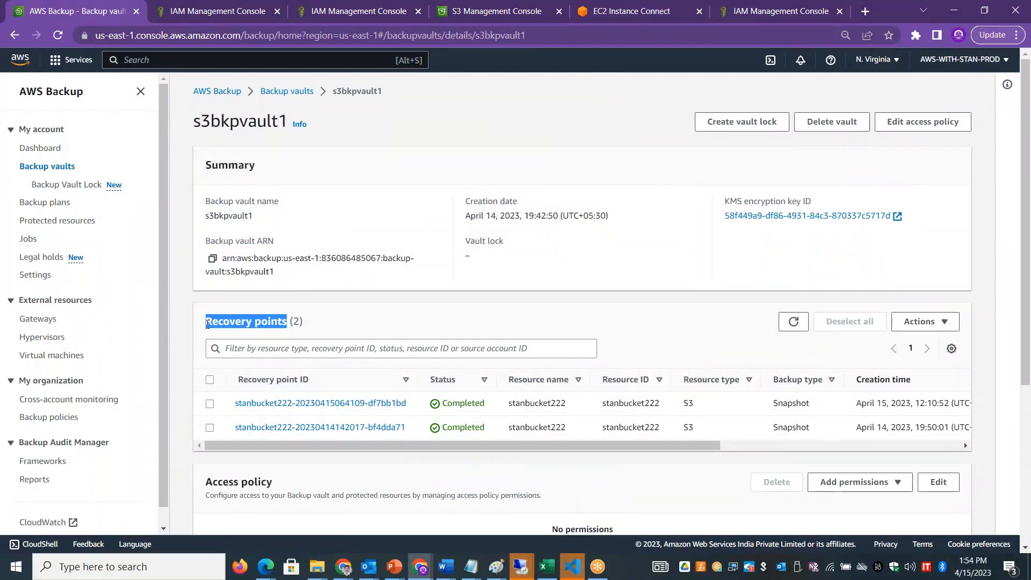
left_click(210, 403)
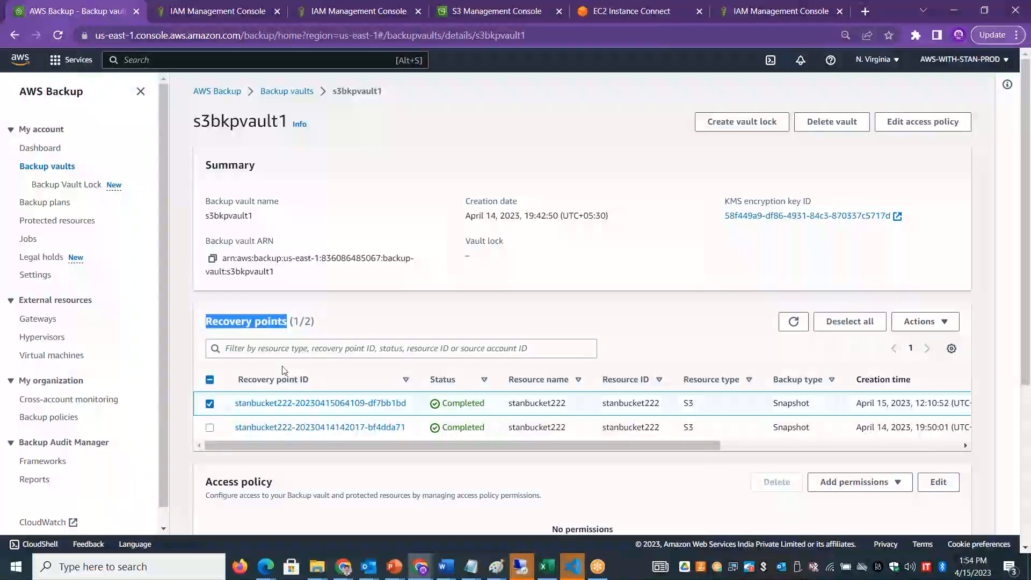
left_click(928, 325)
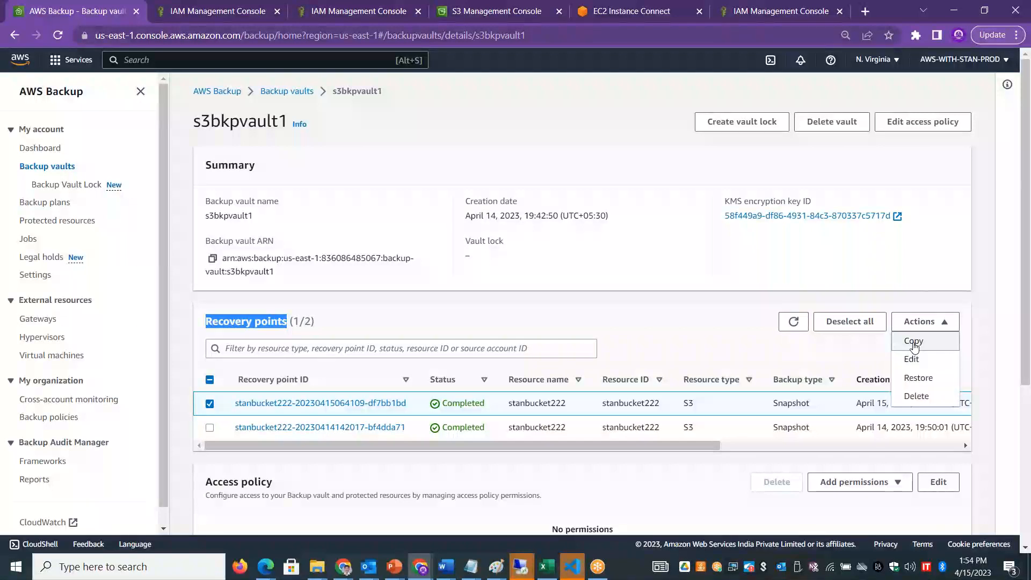
left_click(913, 343)
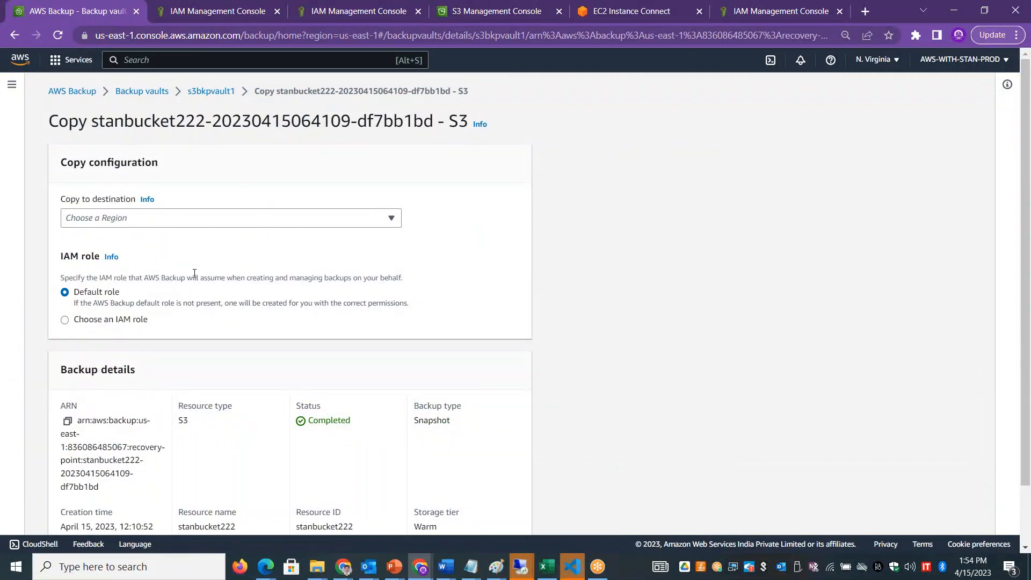
left_click(135, 219)
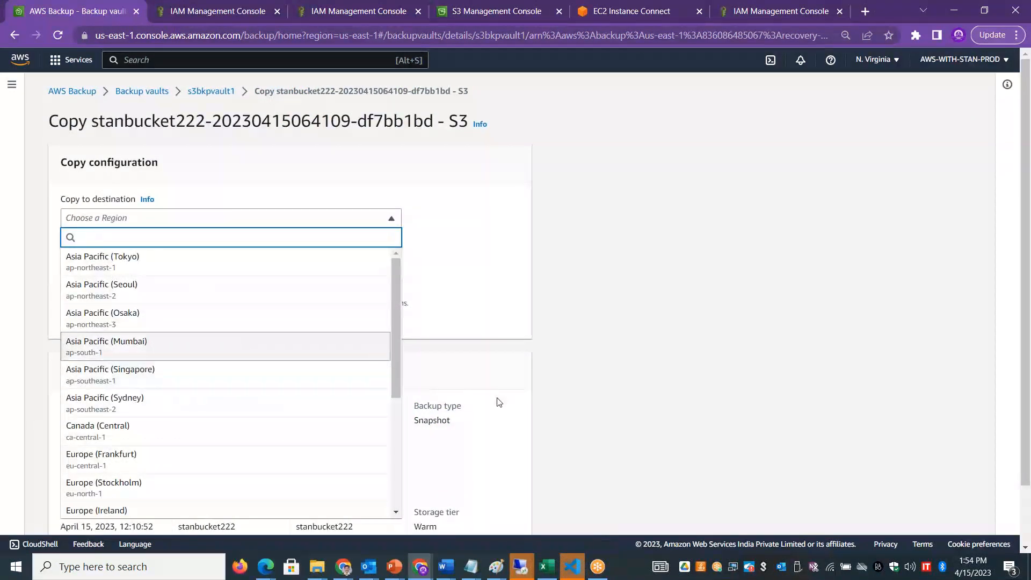
left_click(591, 388)
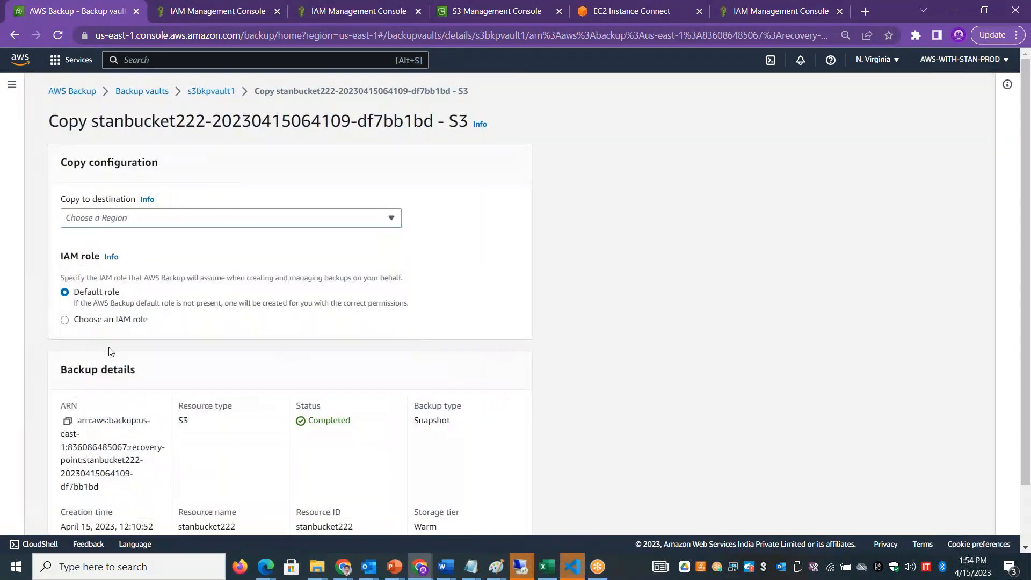
left_click(209, 93)
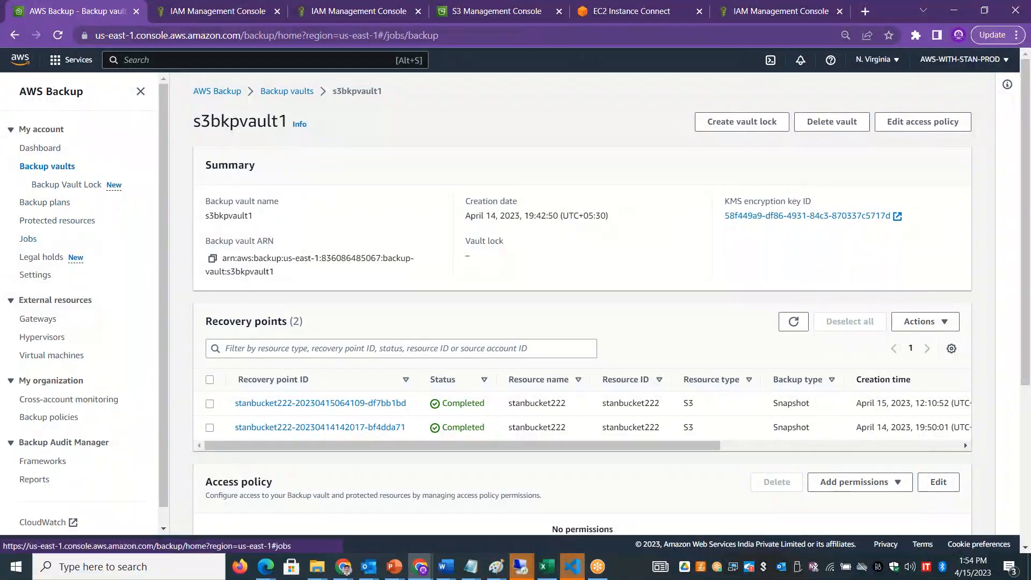
Reopen the running restore job for stanbucket333 and check its completion percentage and resource ID.
left_click(35, 243)
left_click(303, 167)
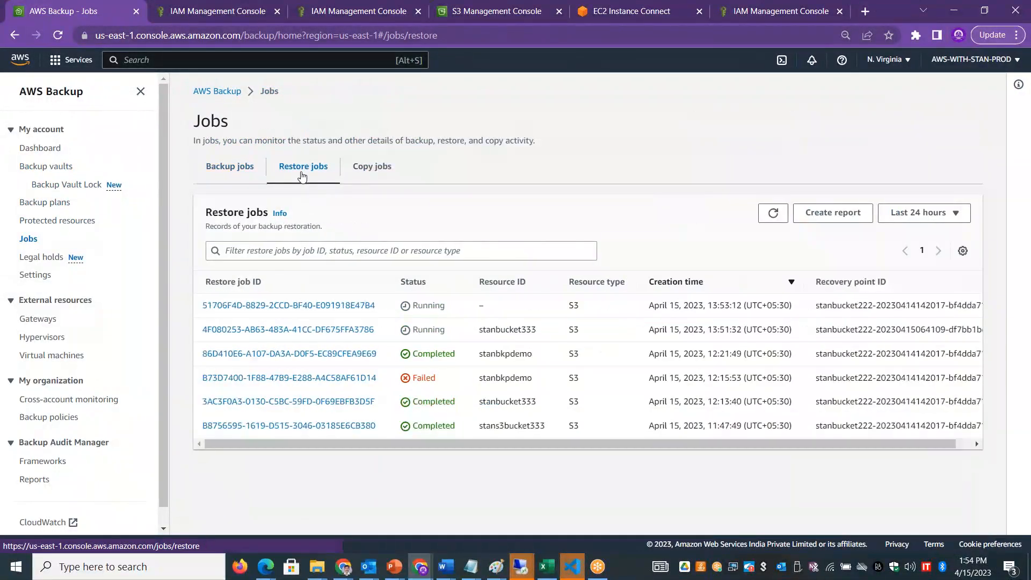
left_click(299, 330)
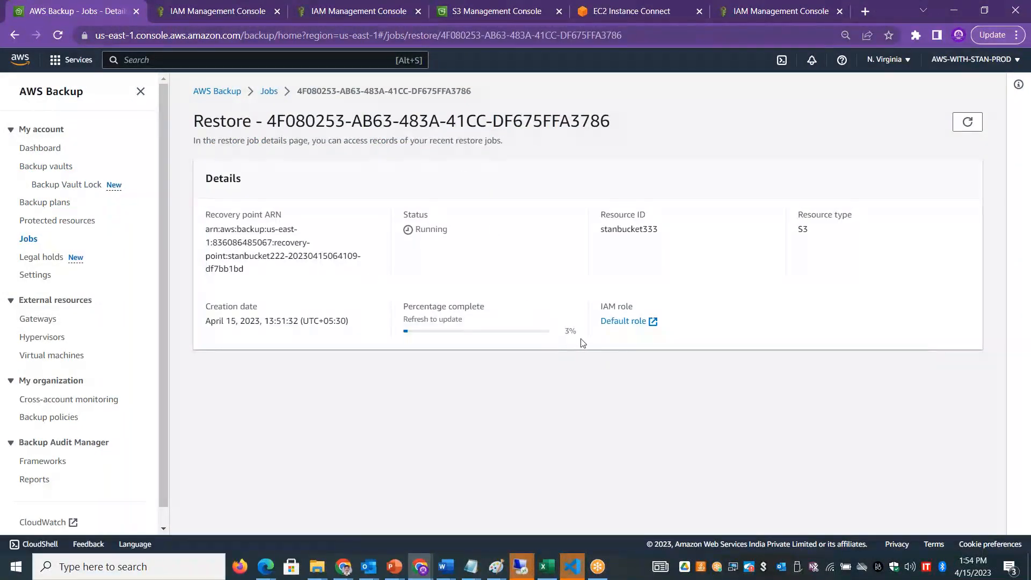
double_click(632, 229)
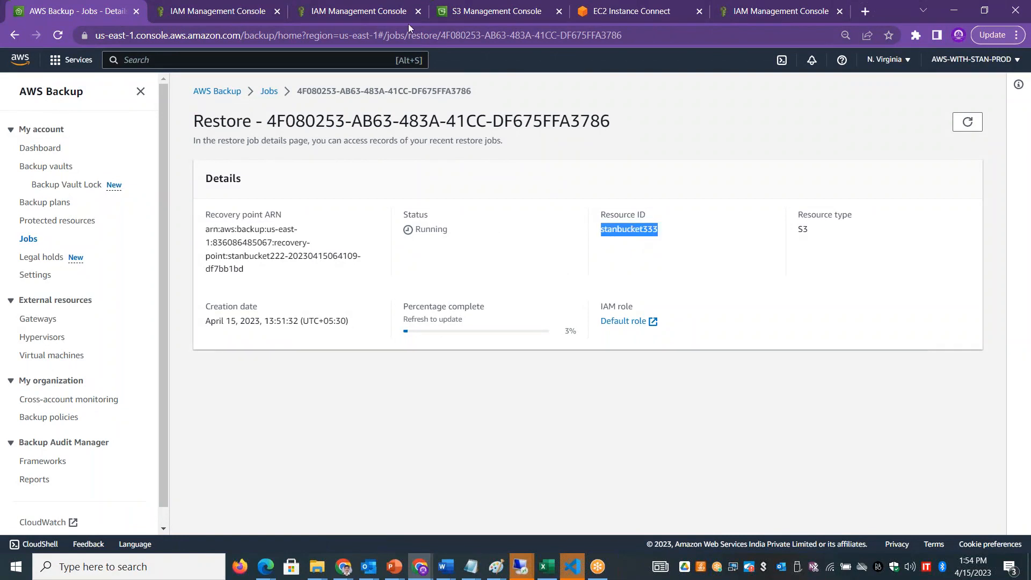
Switch to S3, refresh the bucket list, and check the creation time of stanbucket333.
left_click(482, 15)
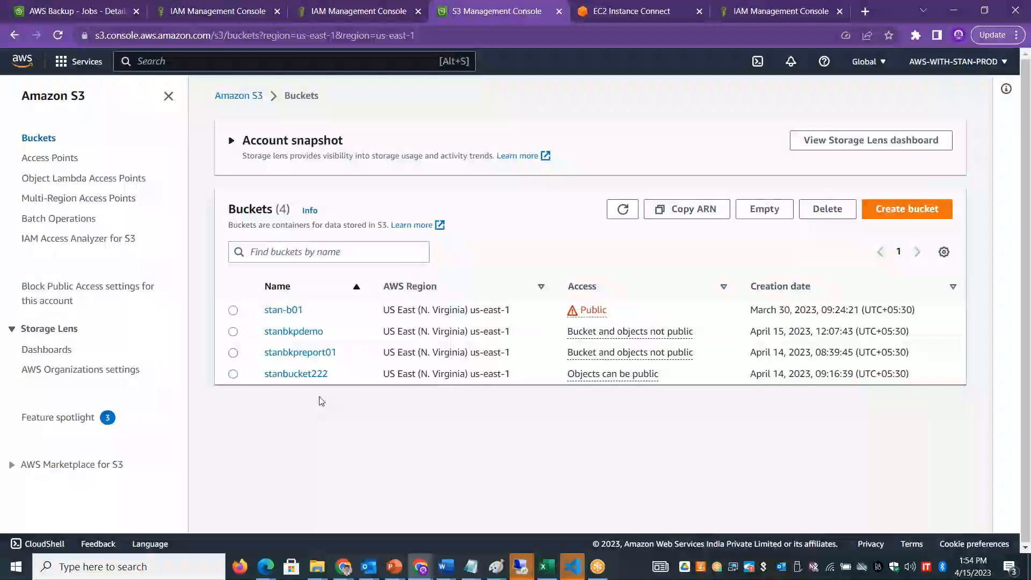
left_click(623, 212)
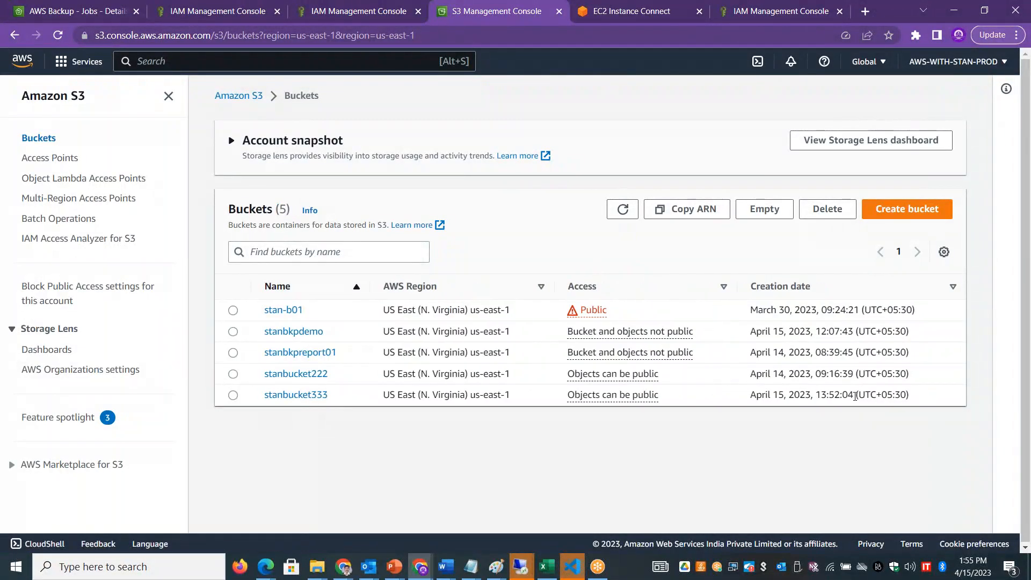
left_click_drag(849, 395, 820, 395)
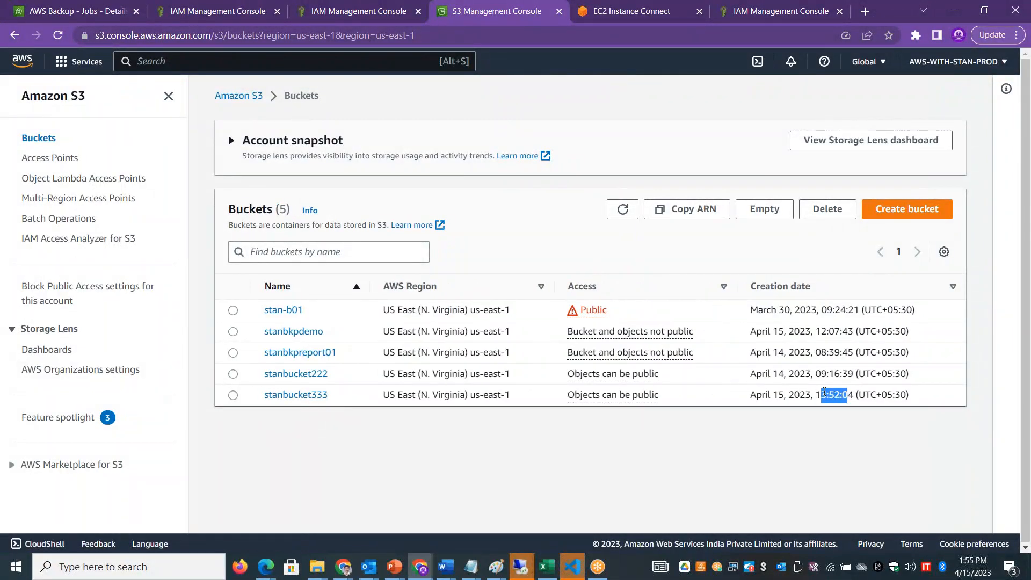
Open the stanbucket333 and stanbkpdemo buckets in turn and check each for restored objects.
left_click(310, 396)
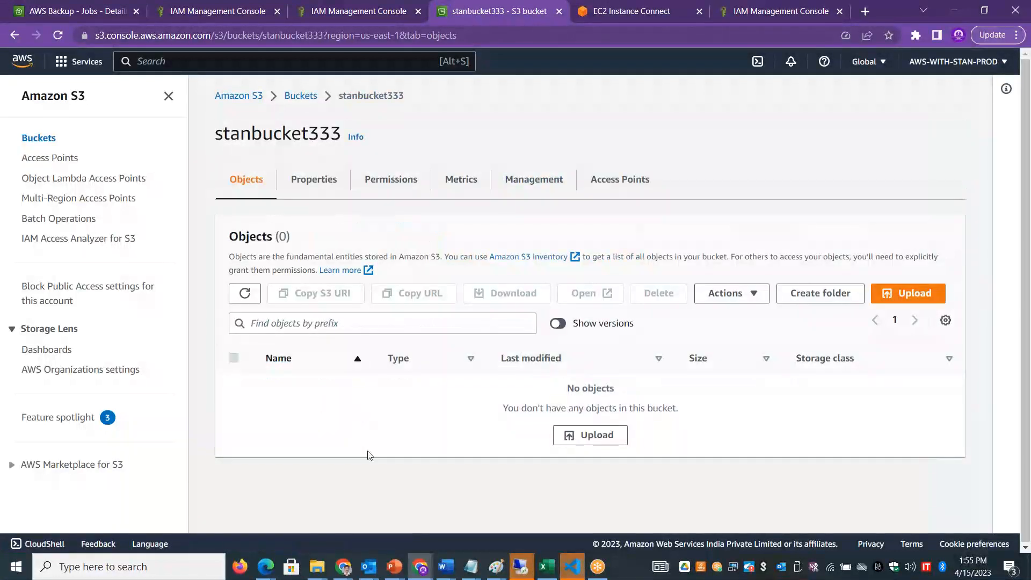
left_click(293, 96)
left_click(305, 332)
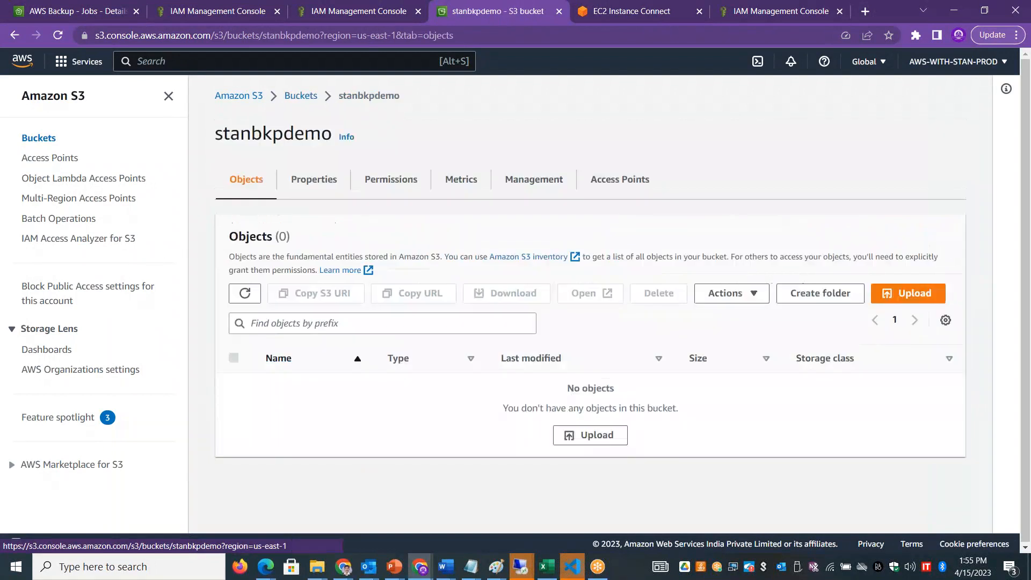
Return to the bucket list and reopen stanbucket333 to check for restored objects.
left_click(301, 96)
left_click(308, 396)
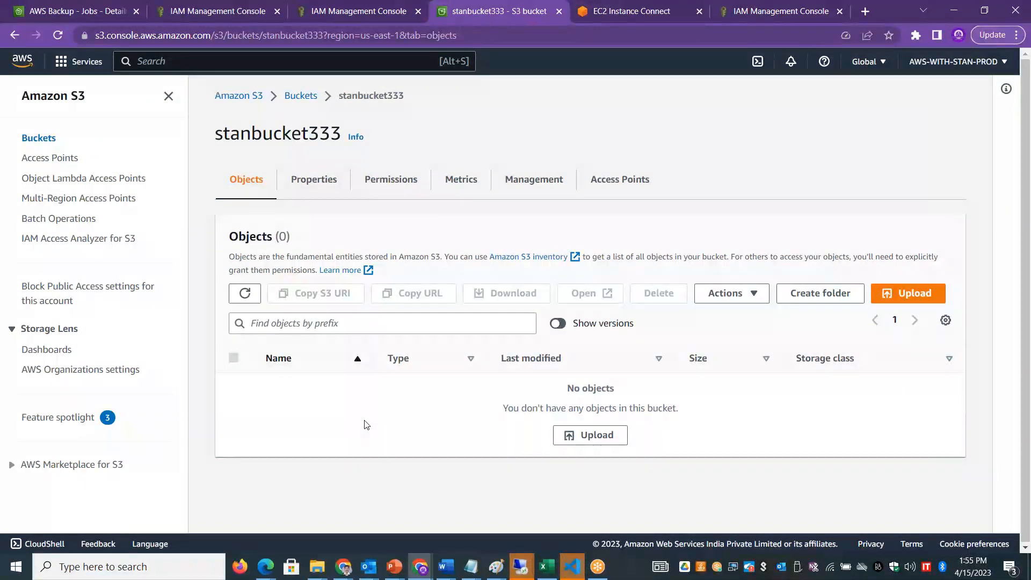
Switch to AWS Backup, review the resource types offered for an on-demand backup, and return to Protected resources without creating one.
left_click(92, 13)
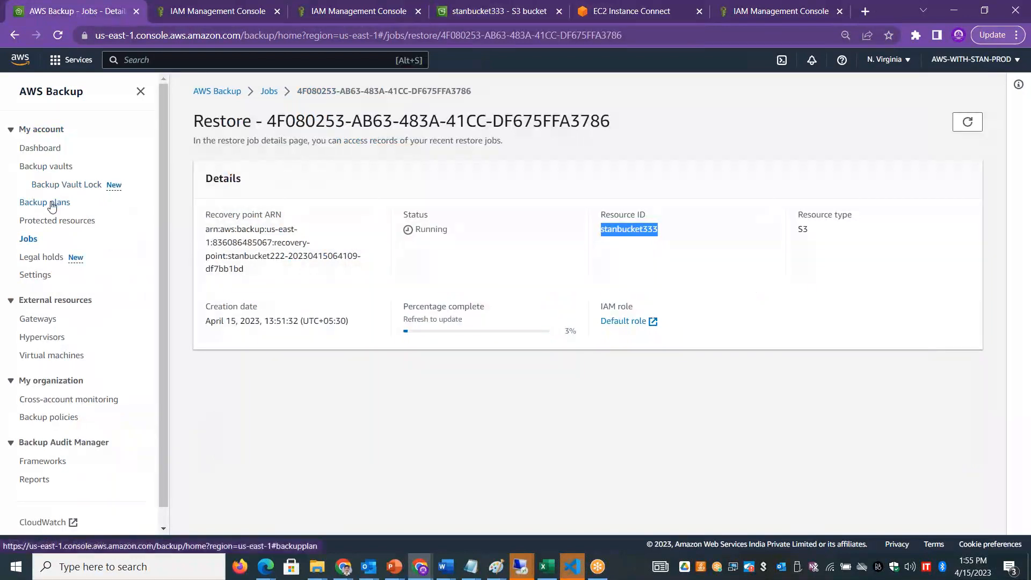
left_click(53, 221)
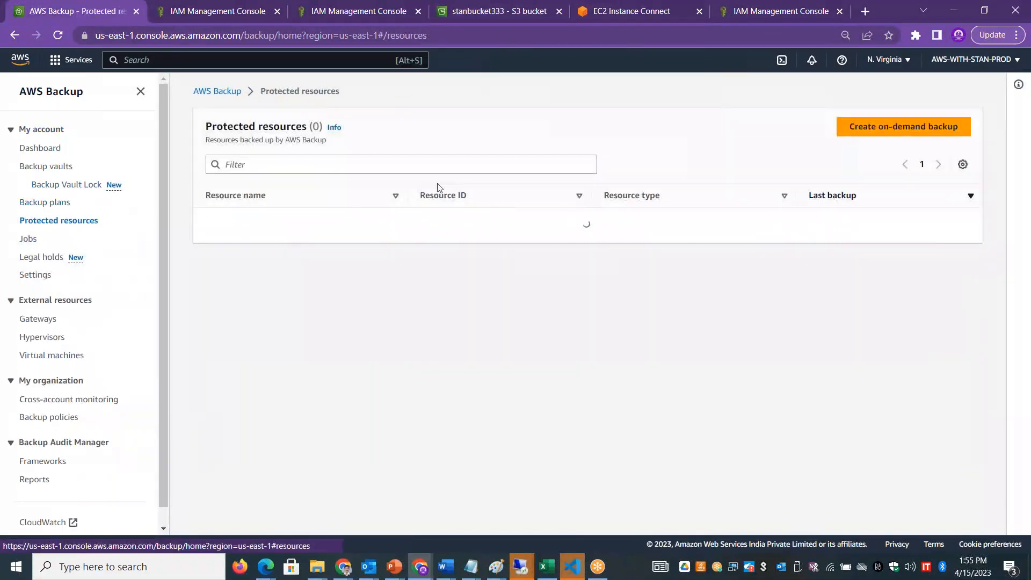
left_click(875, 127)
left_click(201, 221)
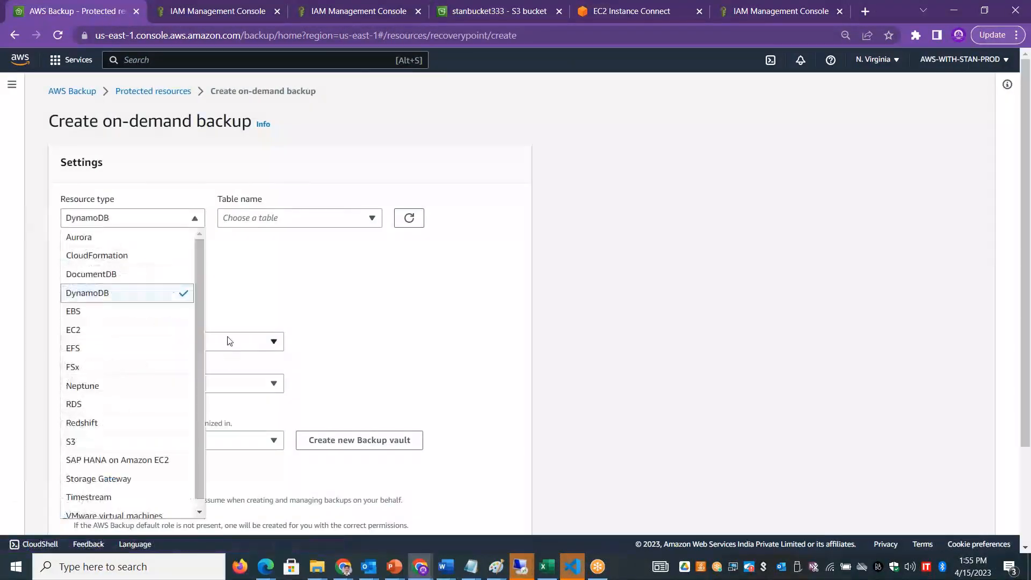
scroll(199, 343, "down", 1)
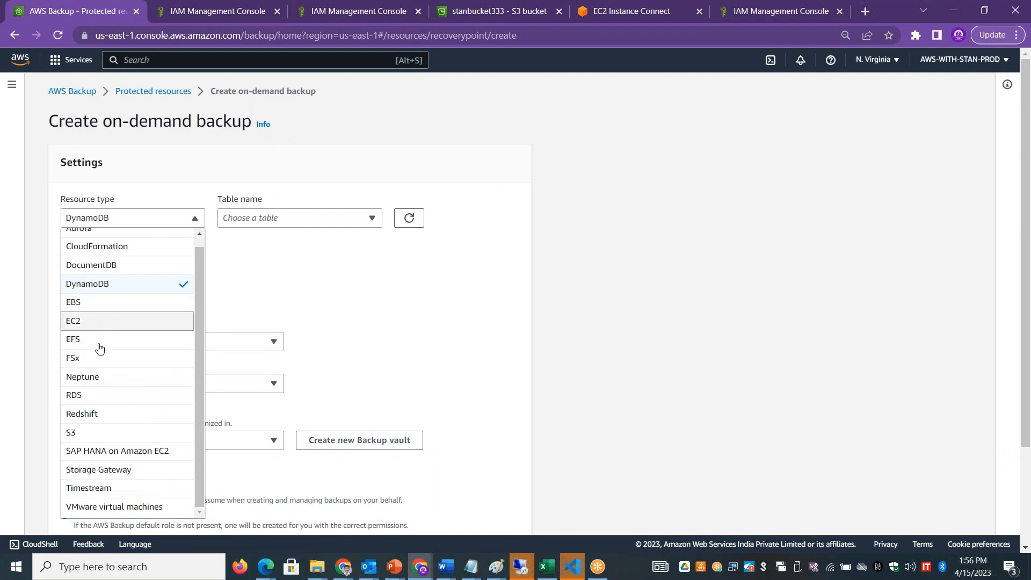
left_click(403, 379)
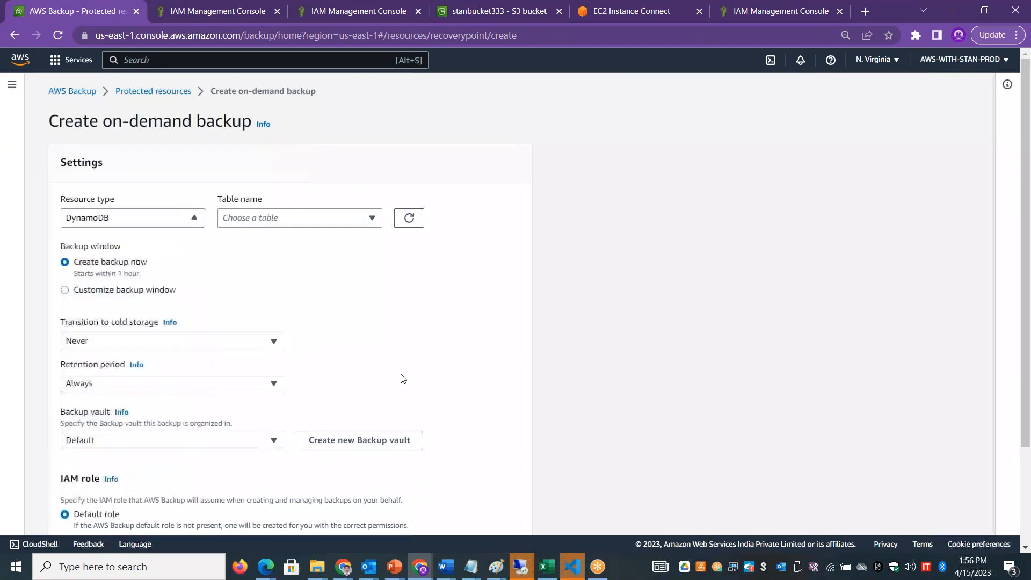
left_click(173, 99)
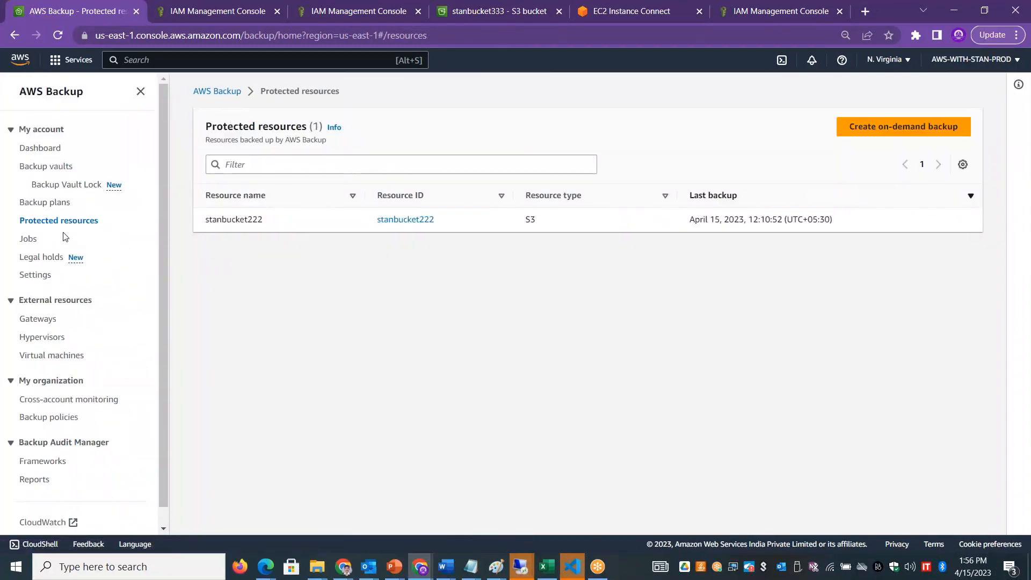
Open the running restore job for stanbucket333 and refresh its details to check the completion percentage.
left_click(28, 238)
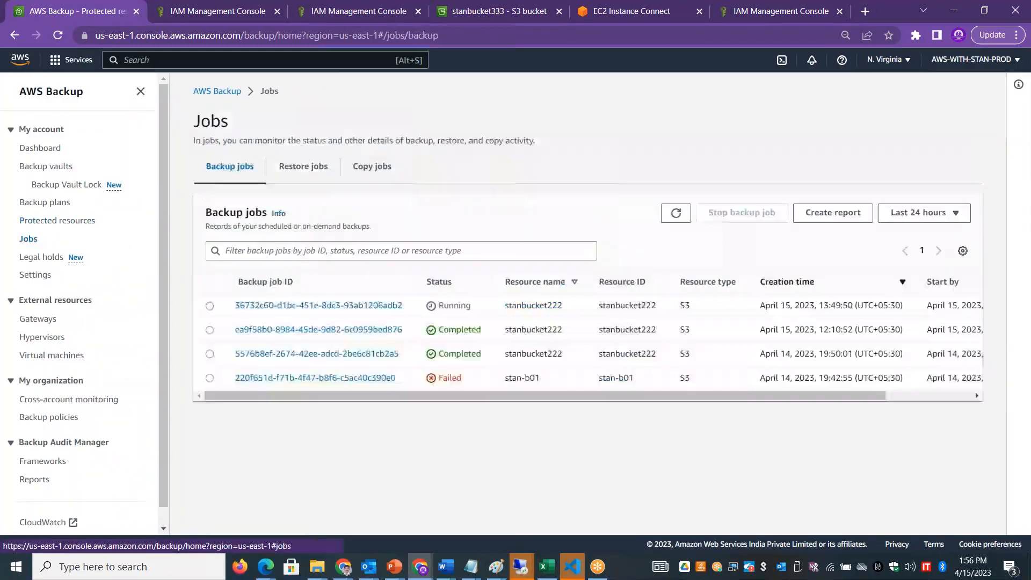
left_click(300, 168)
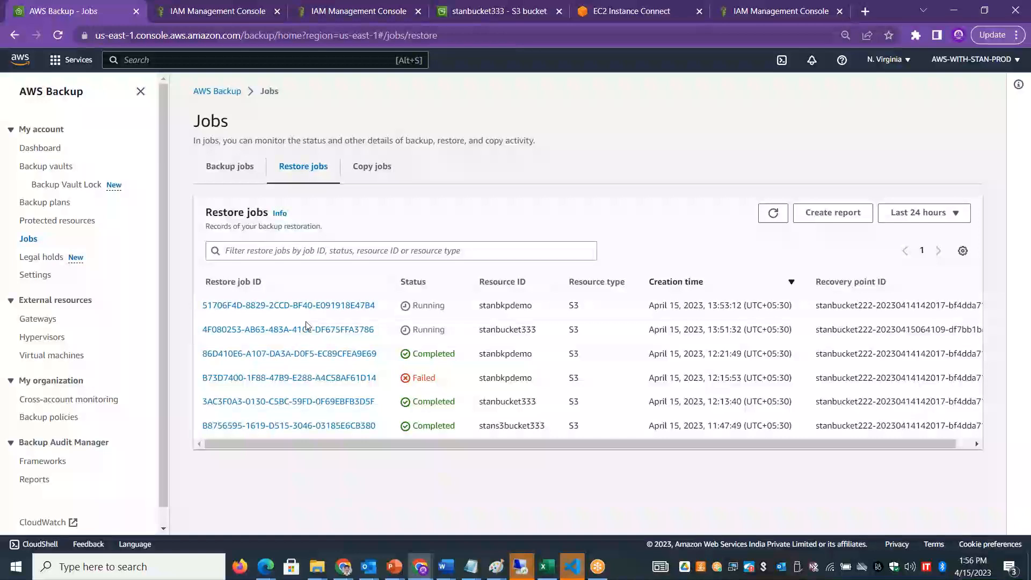
left_click(309, 333)
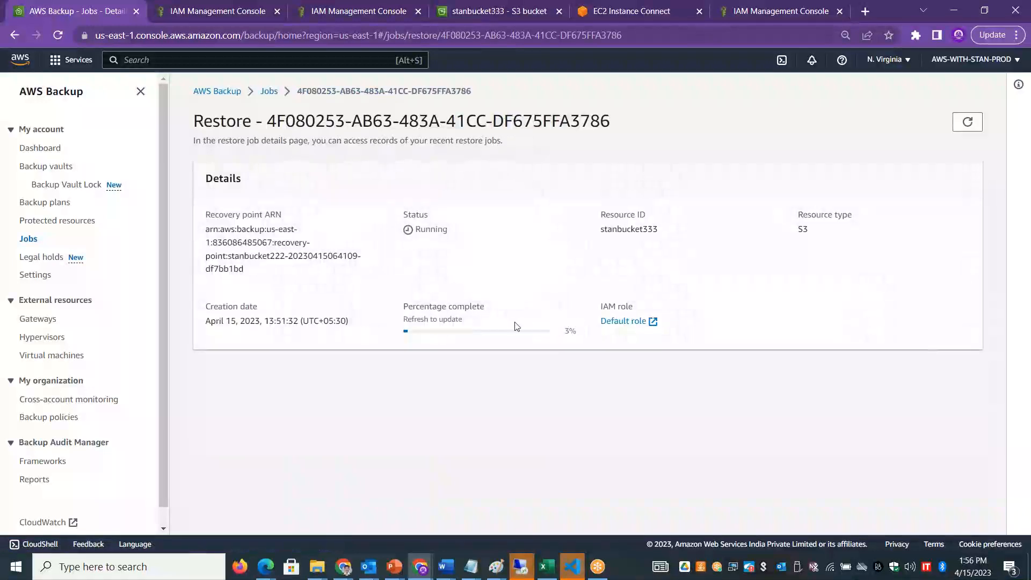
left_click(971, 122)
Switch to S3, refresh the object lists of stanbucket333 and stanbkpdemo to check for restored objects, and return to the bucket list.
left_click(491, 17)
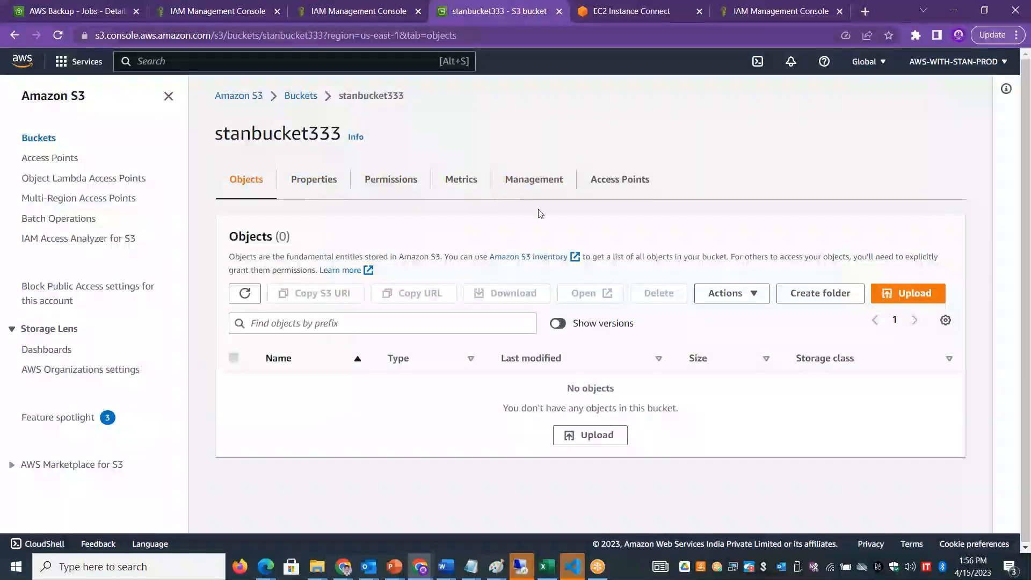
left_click(244, 293)
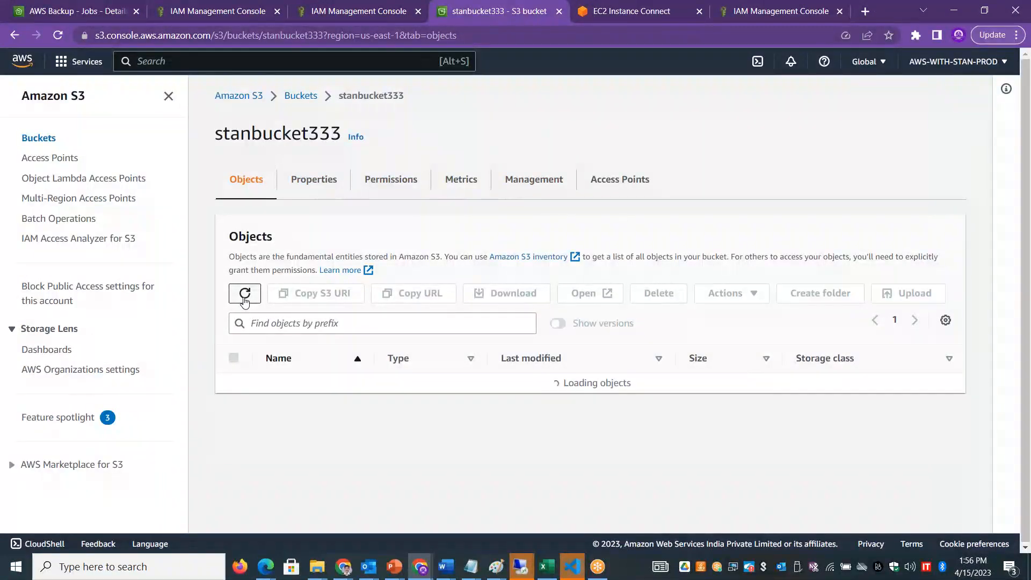
left_click(244, 296)
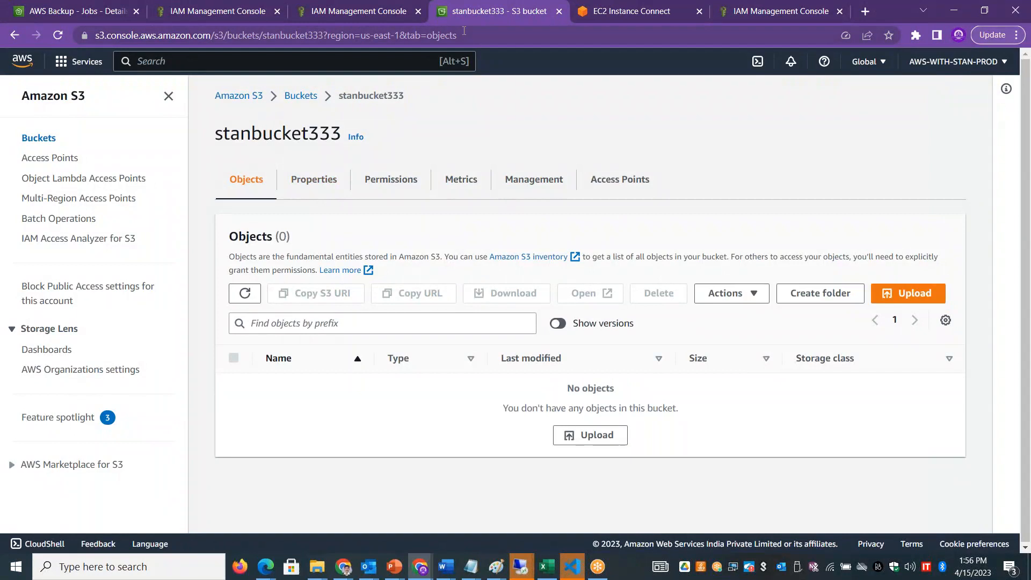
left_click(301, 96)
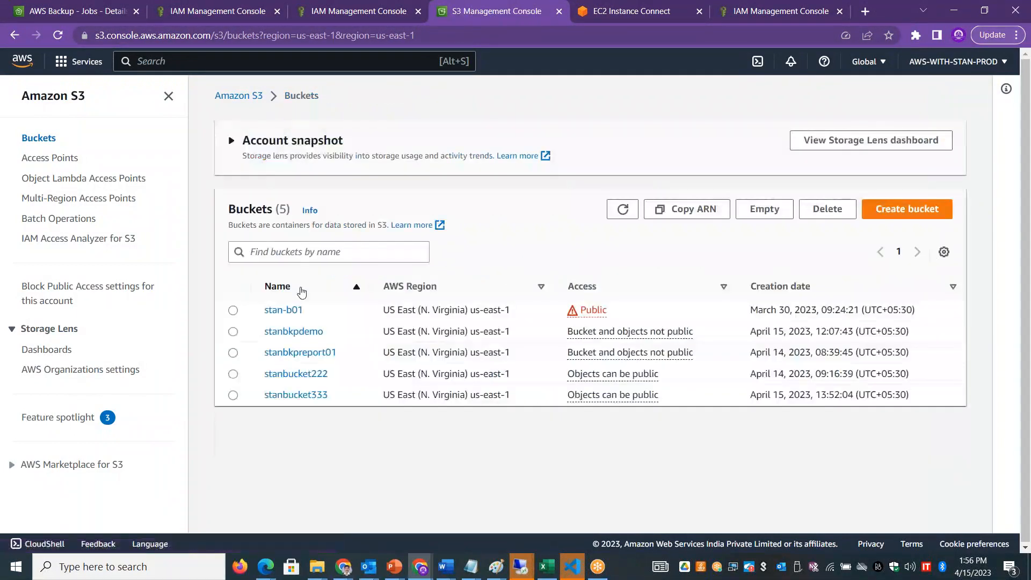
left_click(293, 332)
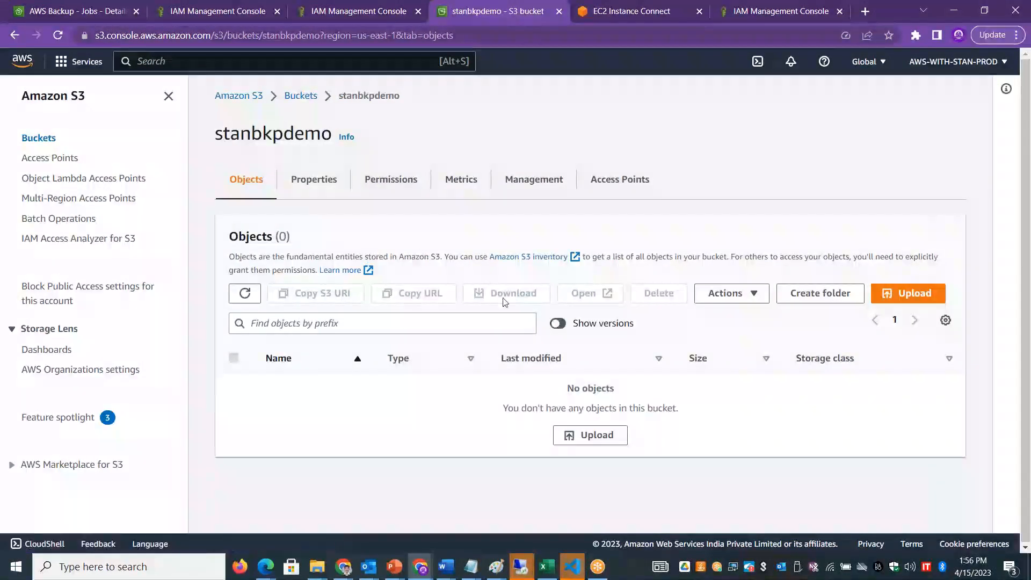
left_click(244, 295)
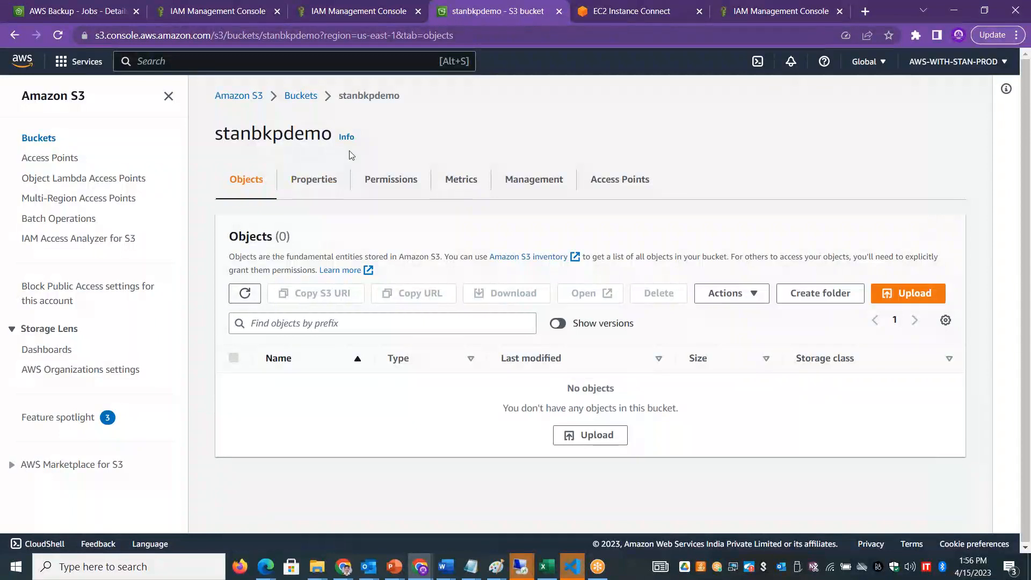
left_click(301, 96)
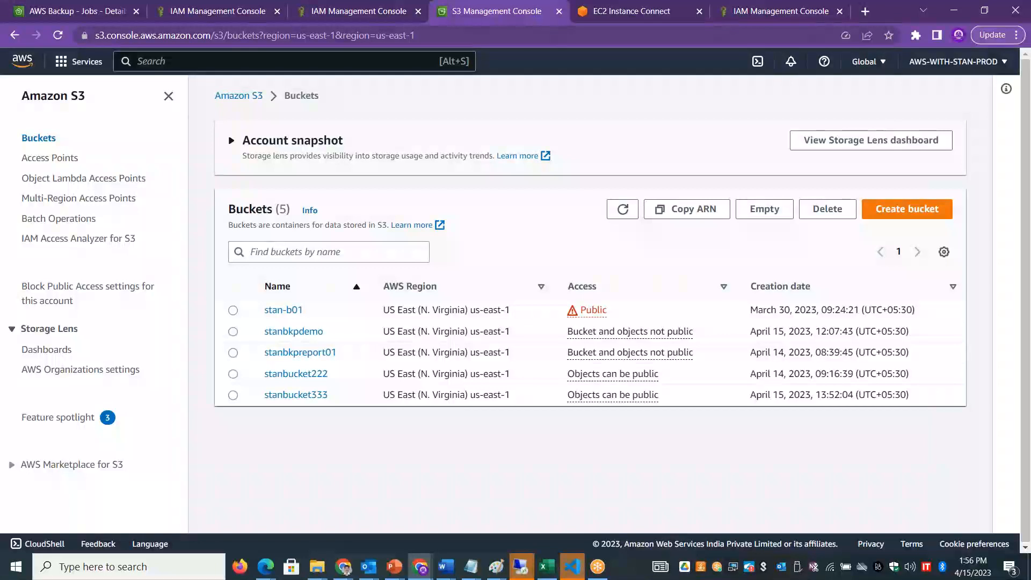
Switch to AWS Backup and check the completion percentage of the running restore jobs for stanbucket333 and stanbkpdemo.
left_click(78, 10)
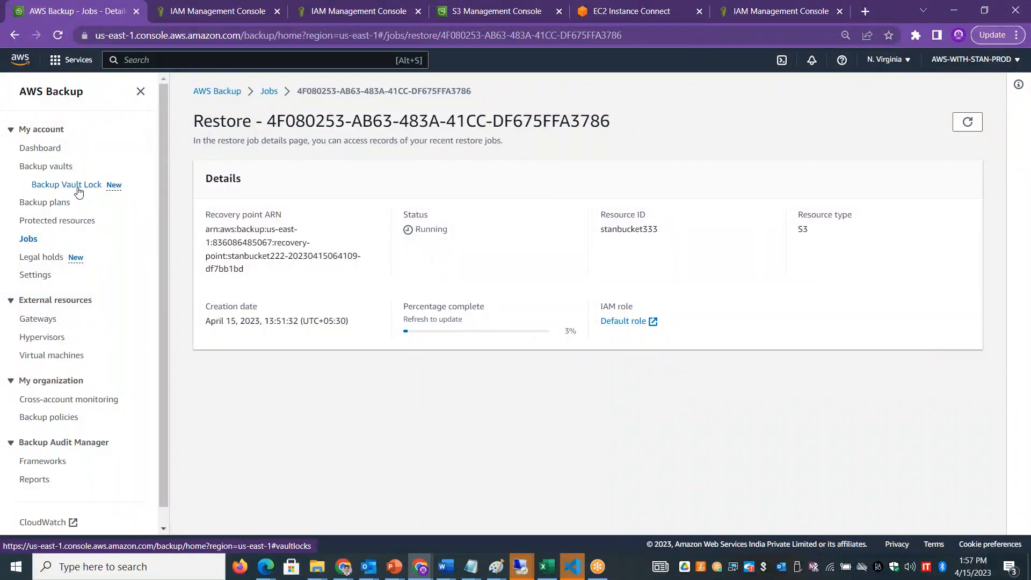
left_click(50, 261)
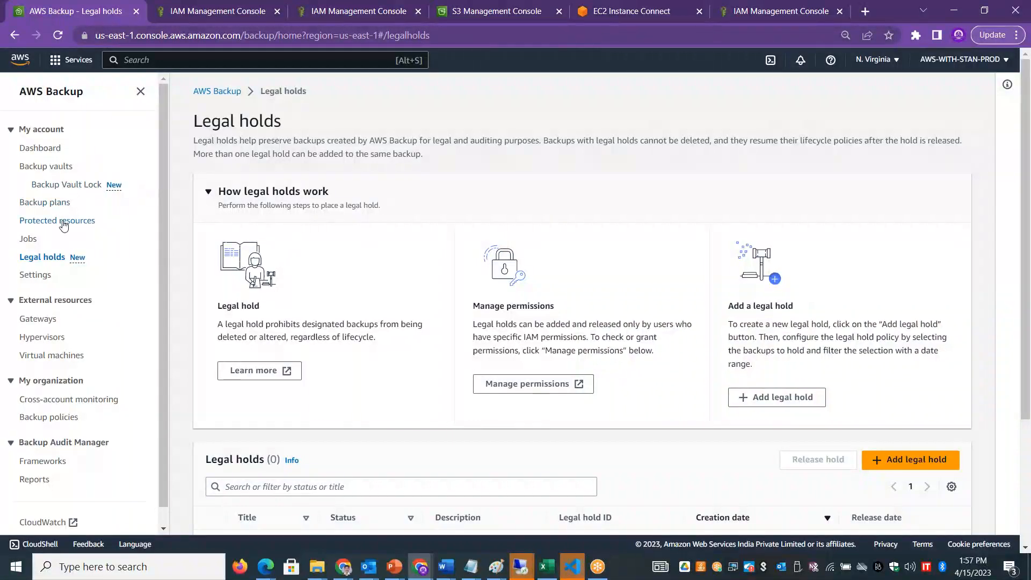
left_click(34, 241)
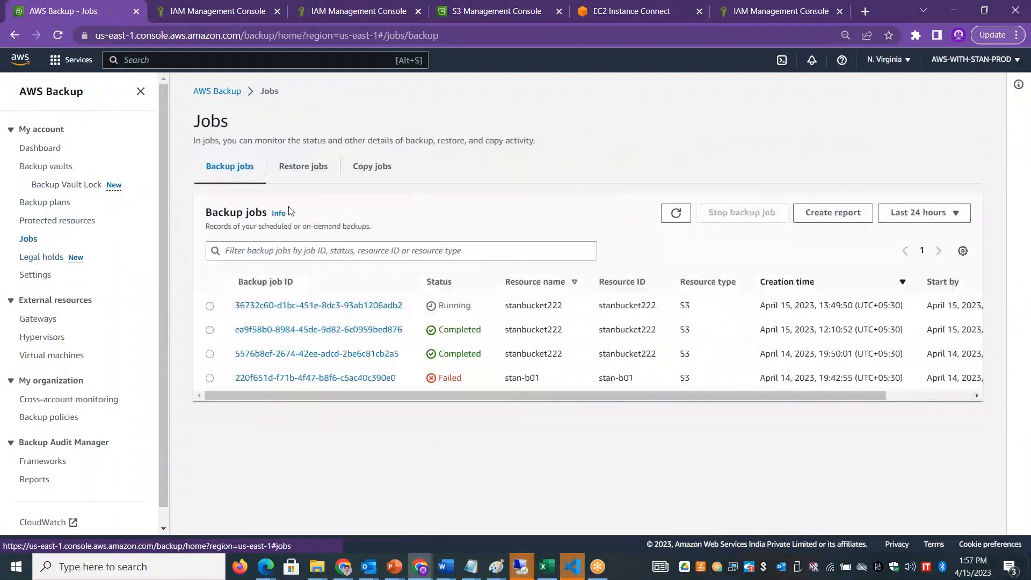
left_click(300, 169)
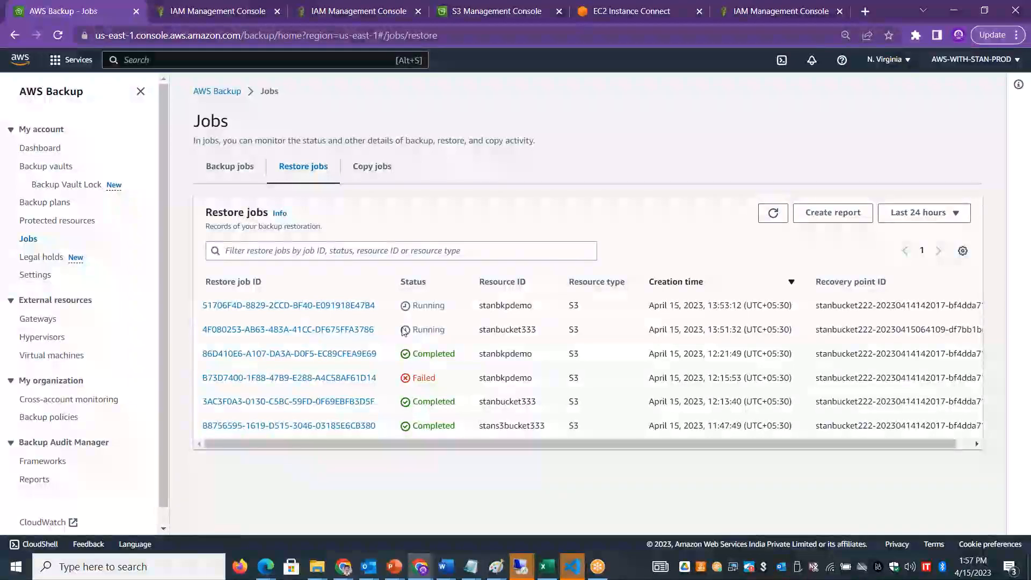
left_click(344, 330)
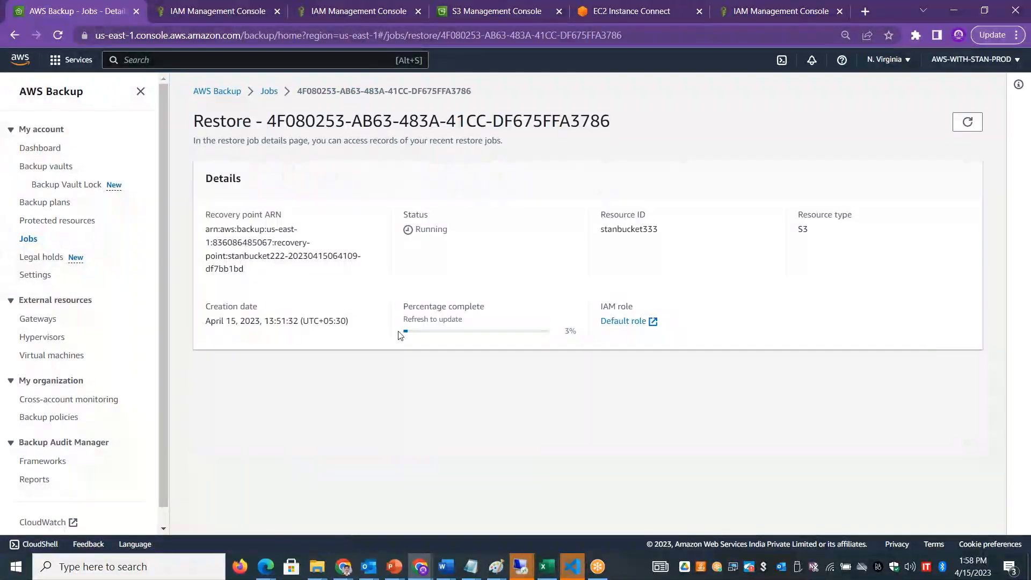
left_click(280, 92)
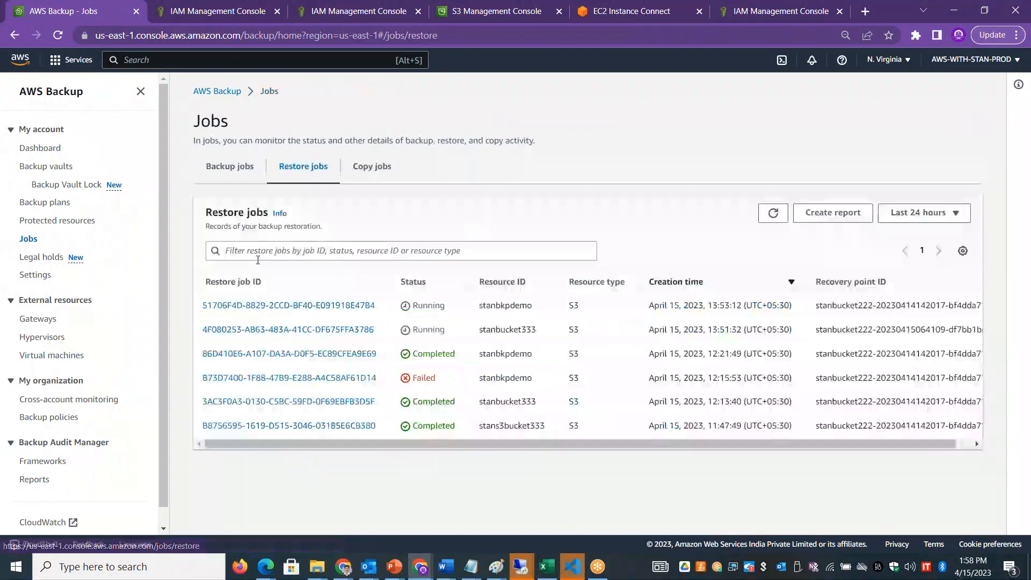
left_click(269, 304)
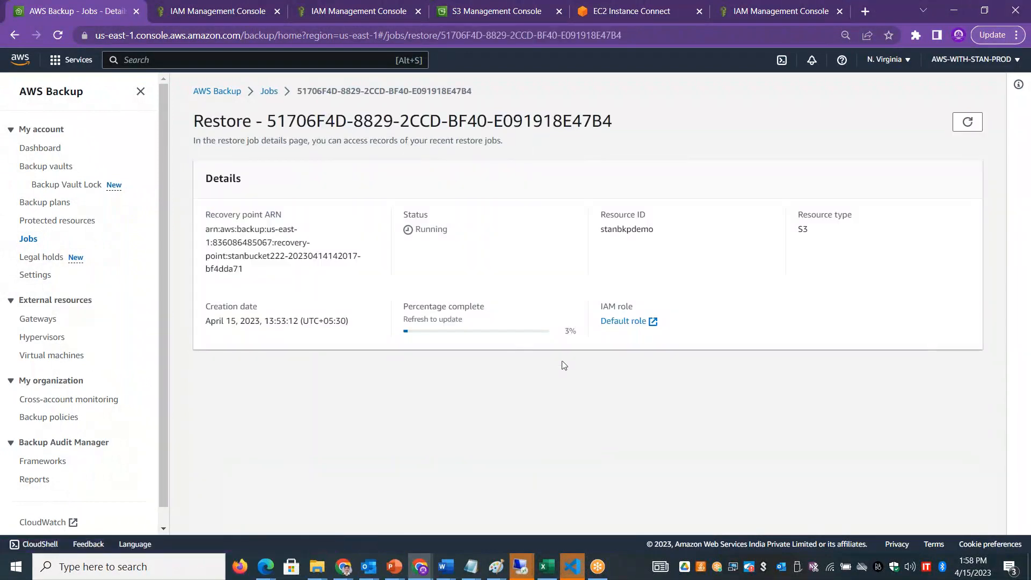
Switch to S3 and refresh the contents of stanbkpdemo, followed by stanbucket333, to look for restored objects.
left_click(492, 8)
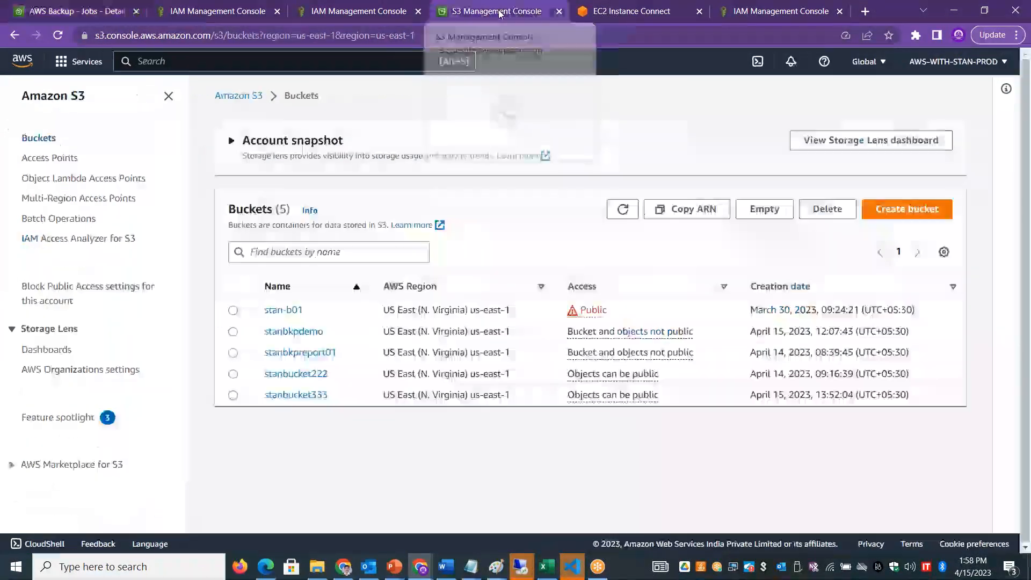
left_click(295, 330)
left_click(245, 292)
left_click(301, 95)
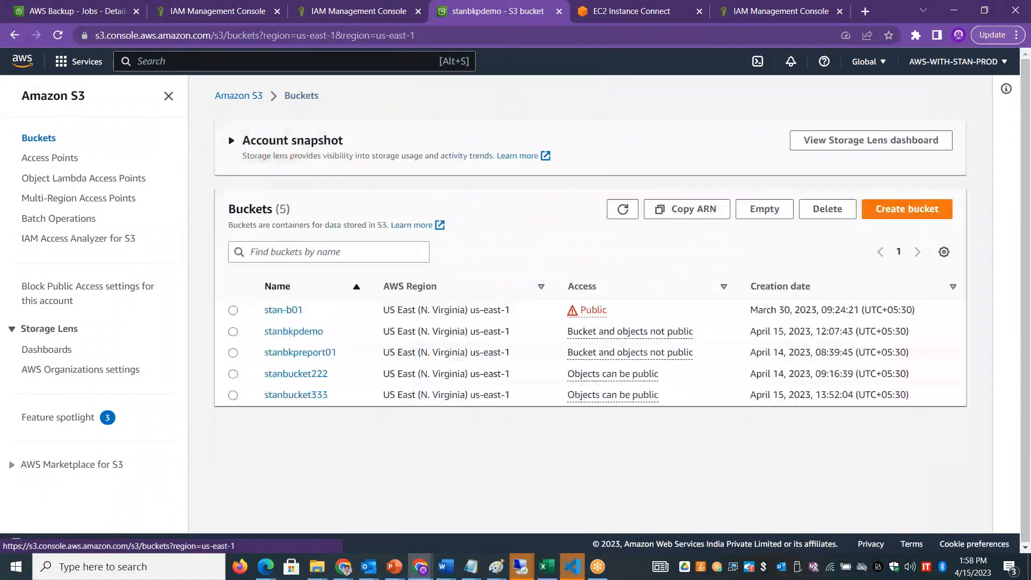
left_click(296, 394)
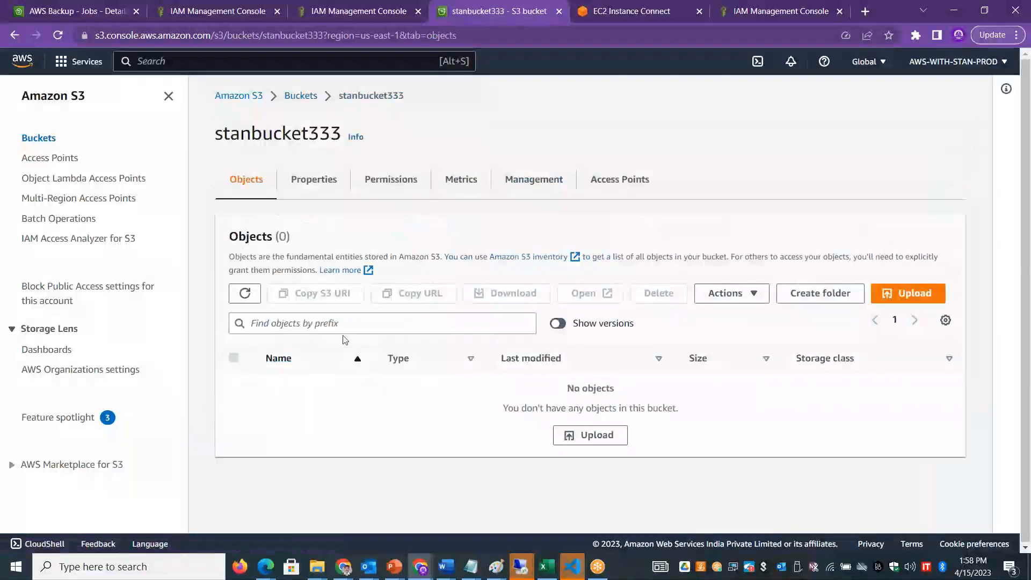
left_click(246, 295)
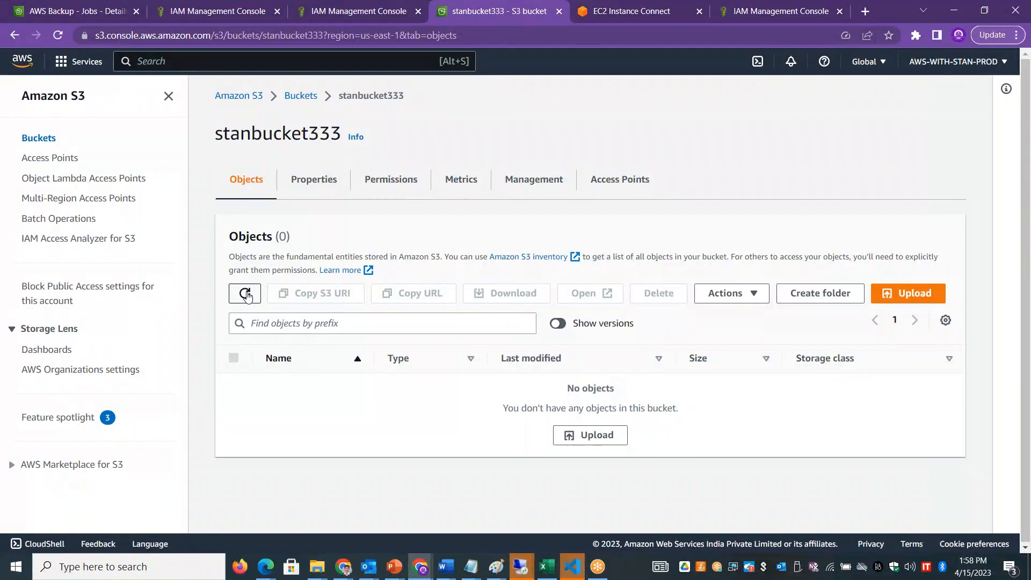
Switch back to AWS Backup and refresh the restore jobs list to check the job statuses.
left_click(211, 7)
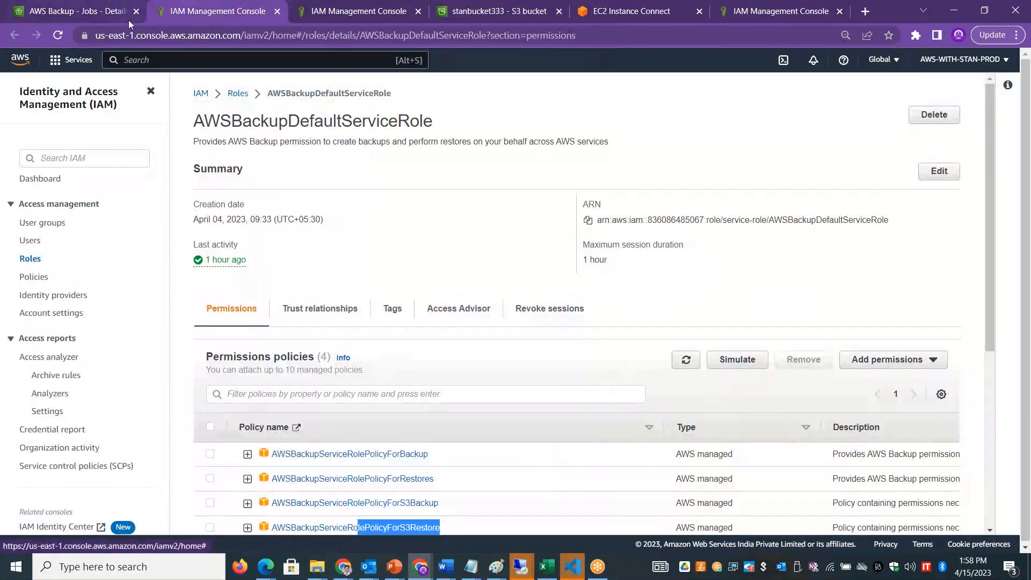
left_click(77, 8)
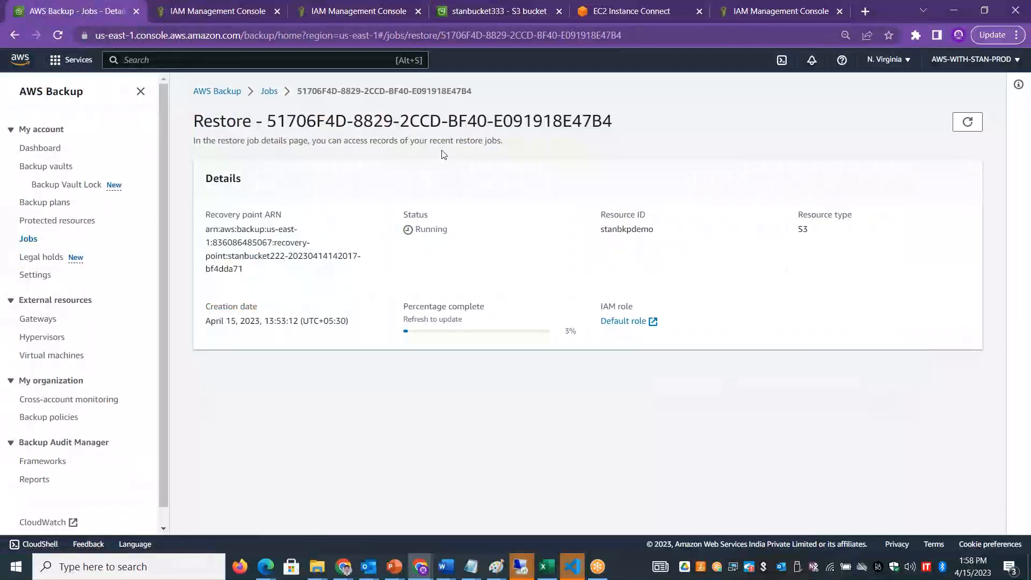
left_click(269, 92)
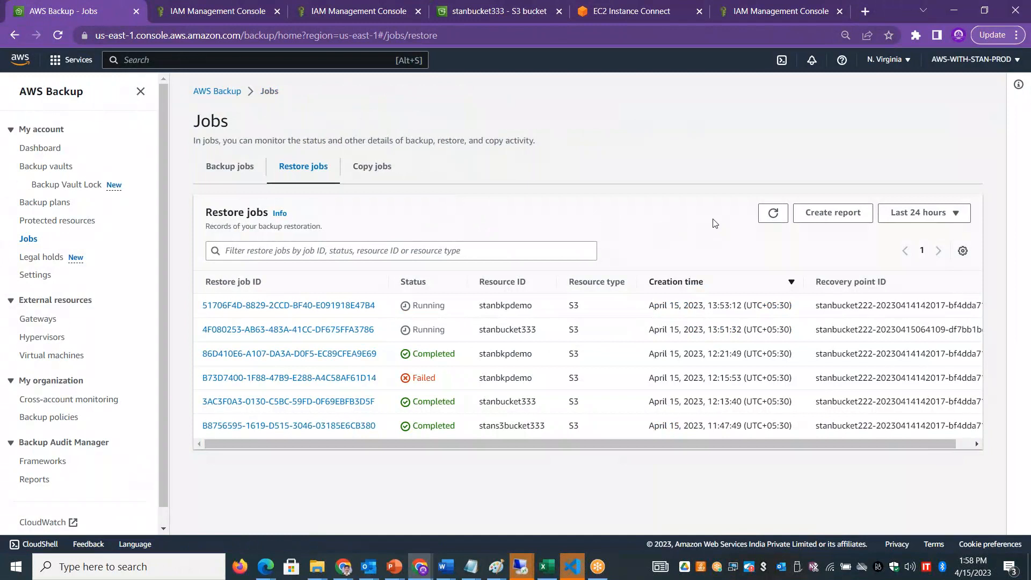
left_click(772, 213)
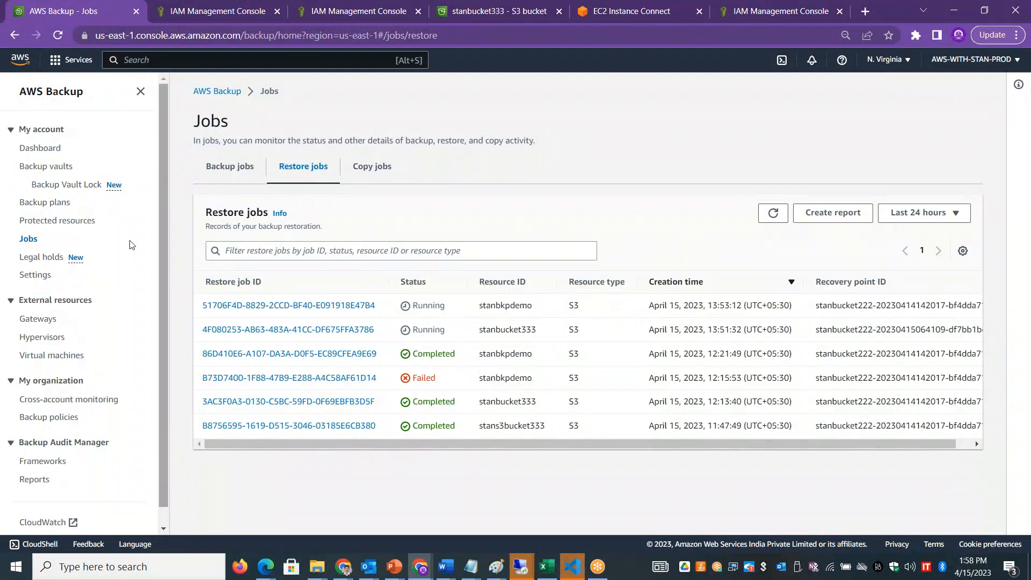
View the restore jobs through the Job metrics section of the AWS Backup Dashboard, and return to the Dashboard.
left_click(42, 153)
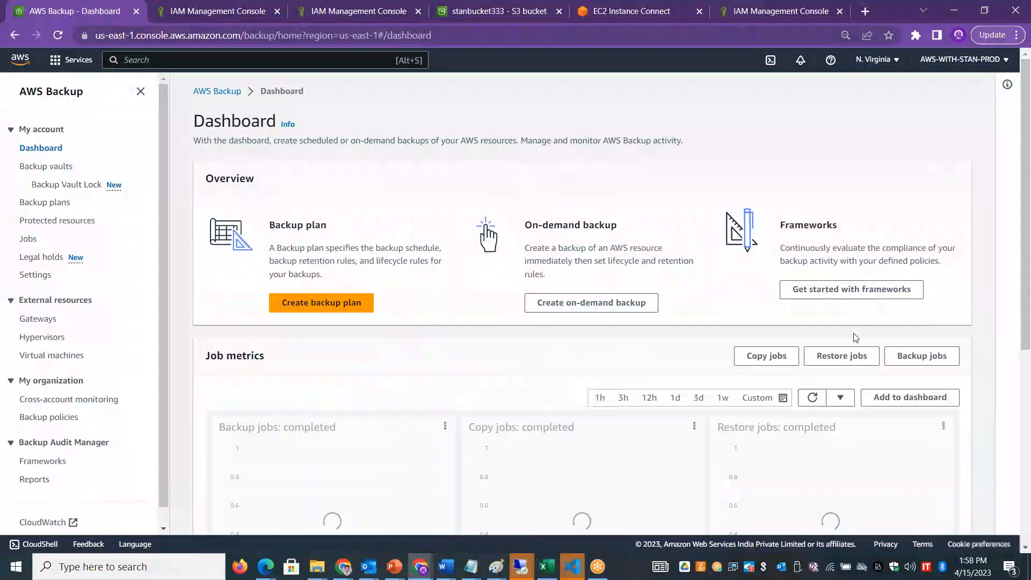
left_click(853, 356)
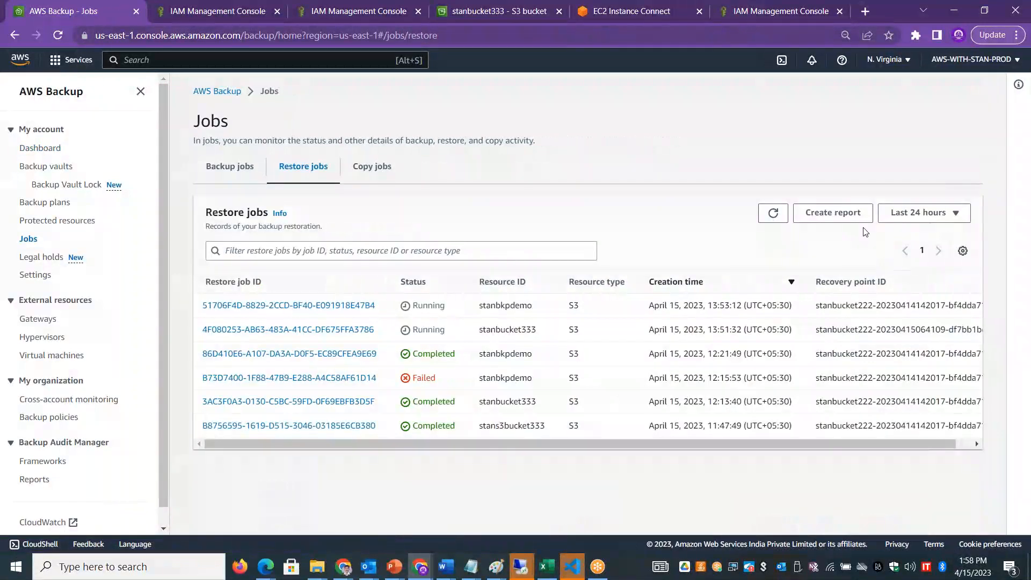
left_click(44, 151)
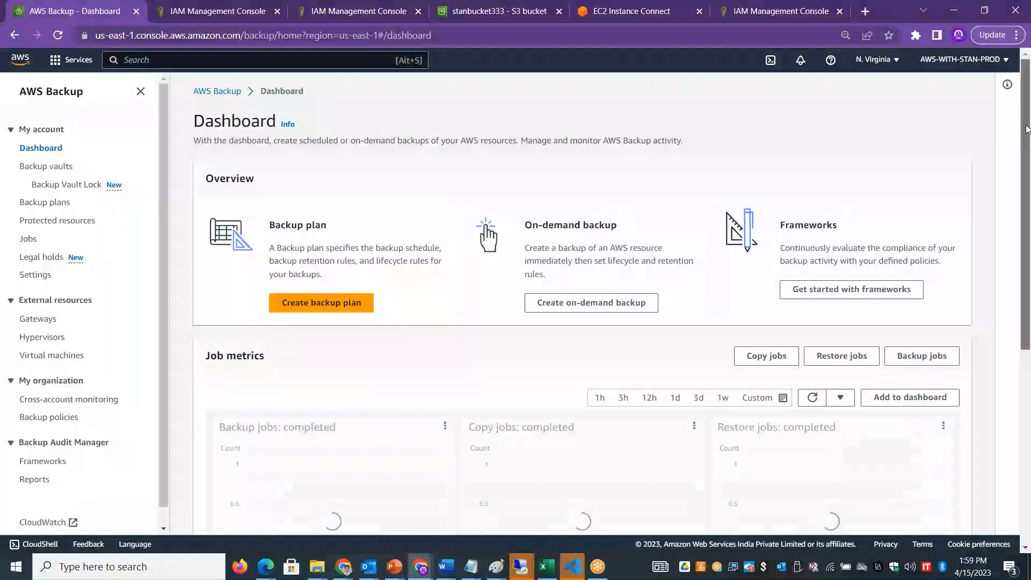
Isolate S3 in the Dashboard's Restore jobs: completed chart and inspect its data points for 04-15.
scroll(1029, 278, "down", 3)
scroll(1029, 277, "down", 3)
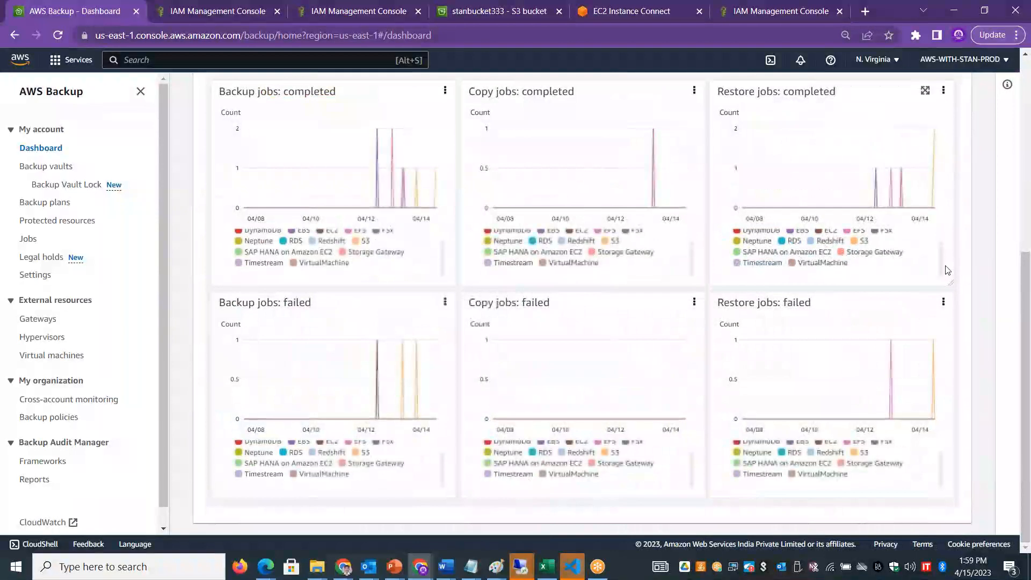
mouse_move(863, 260)
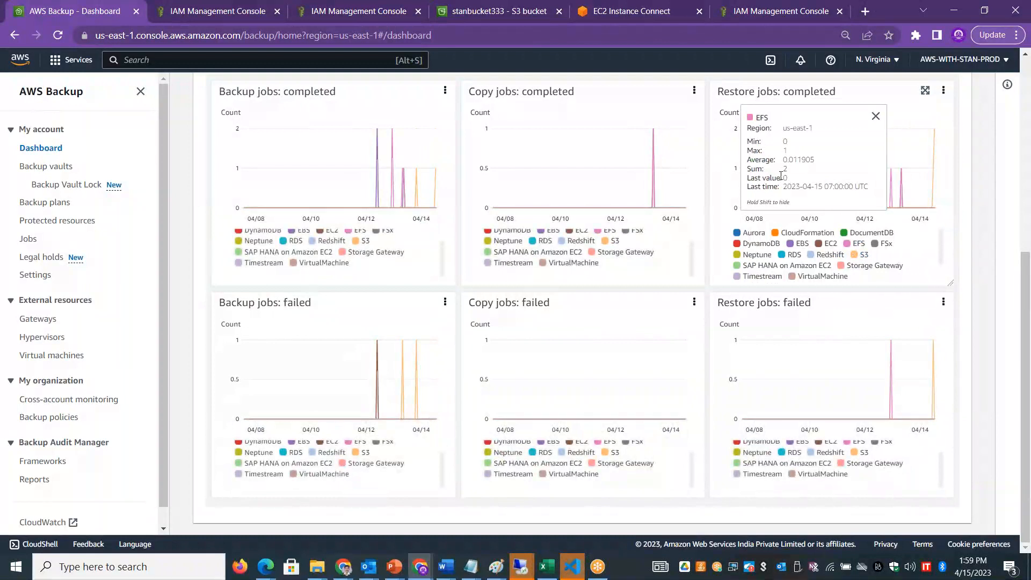
left_click(864, 254)
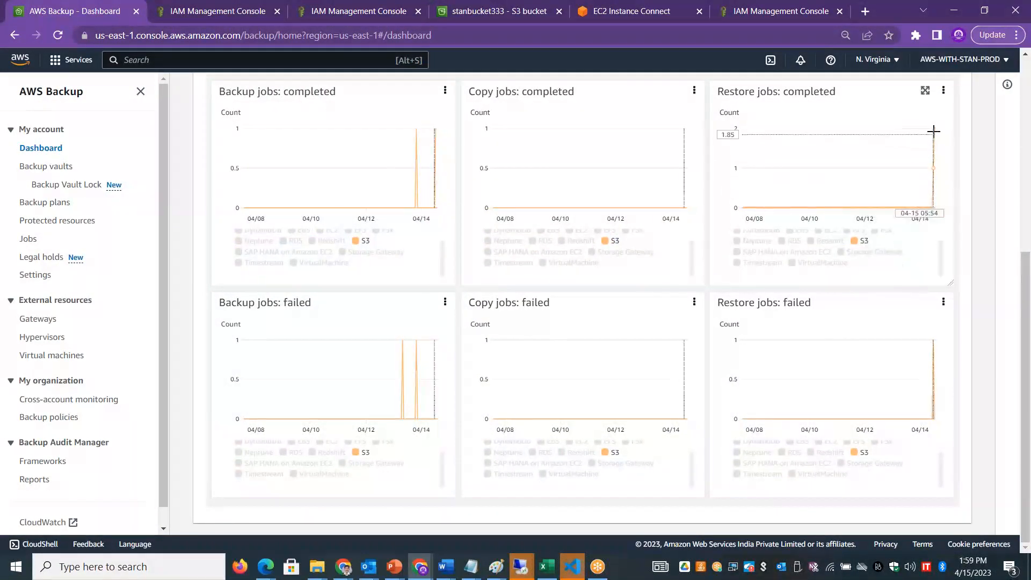
mouse_move(934, 130)
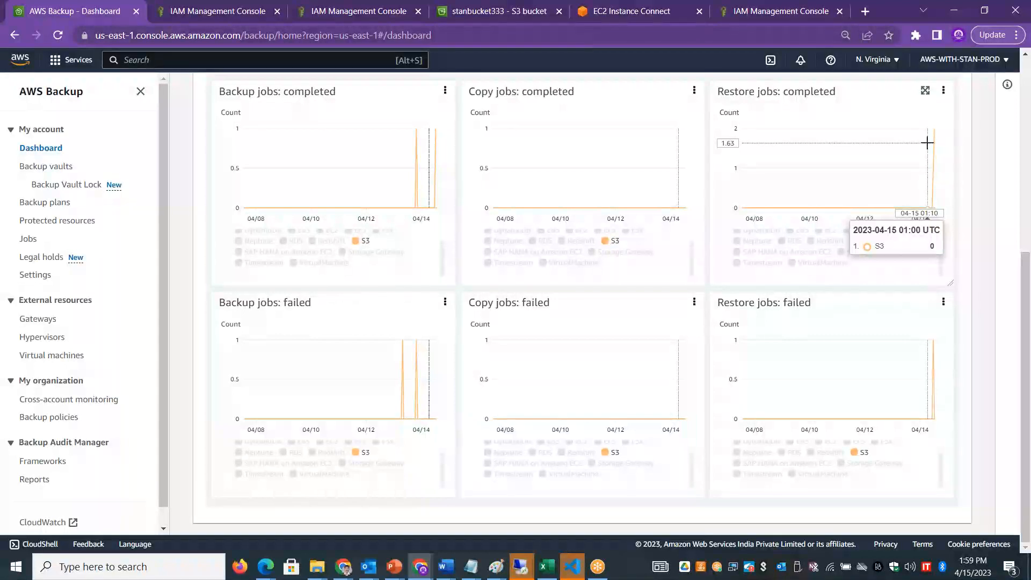
Switch to S3 and refresh the objects in stanbucket333, followed by those in stanbkpdemo, to check for restored files.
left_click(482, 5)
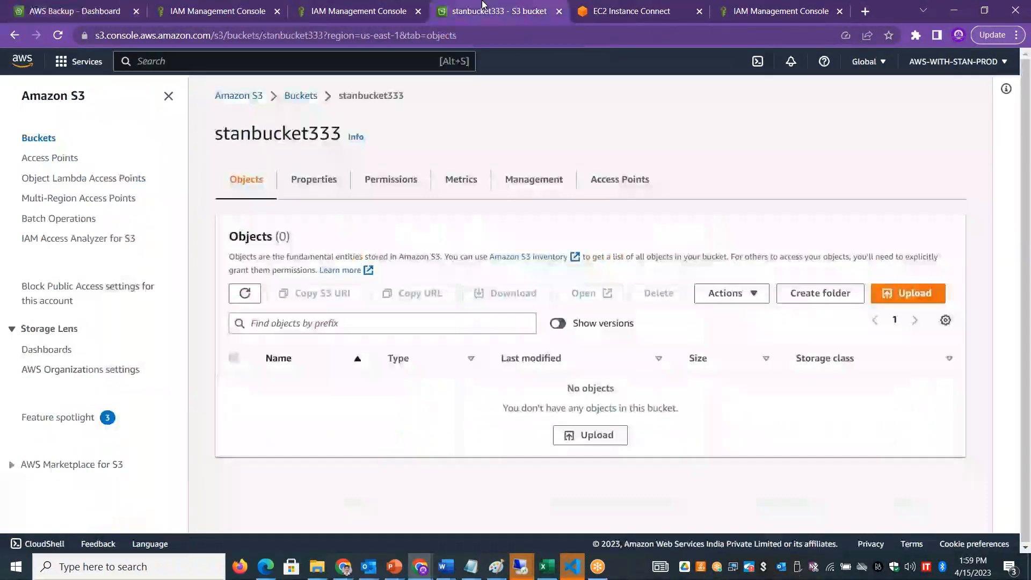
left_click(245, 294)
left_click(248, 302)
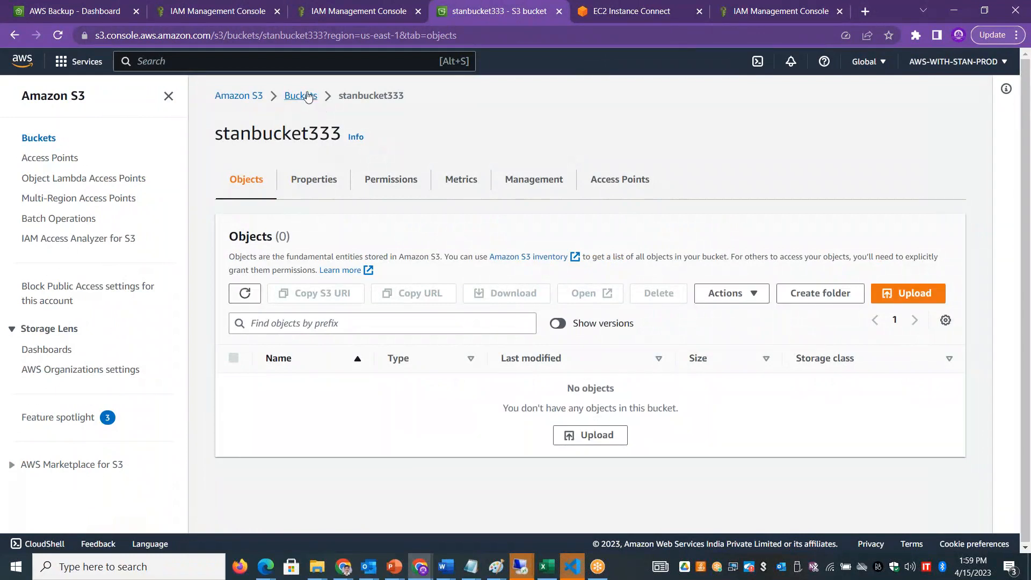
left_click(302, 96)
left_click(294, 332)
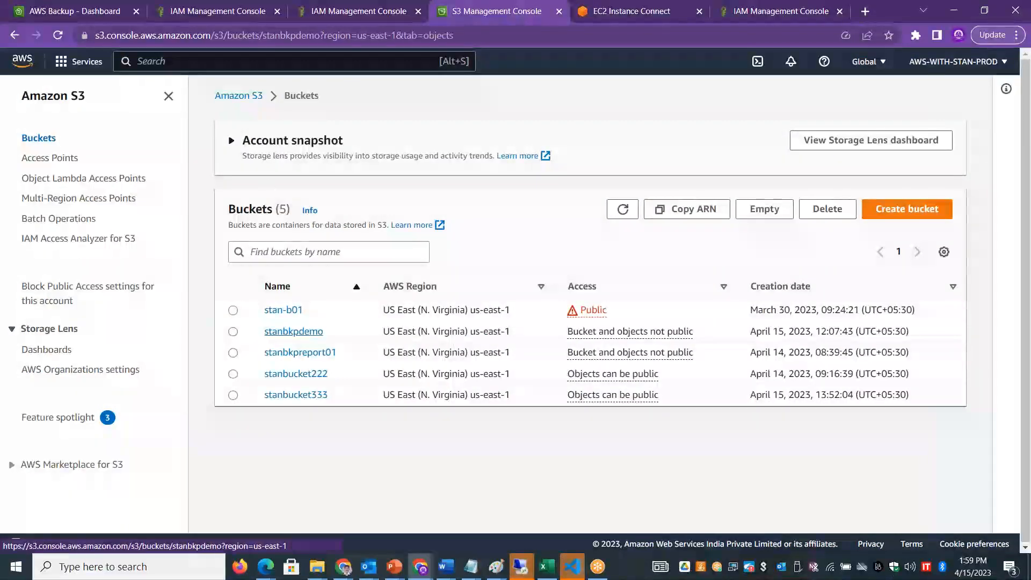
left_click(256, 299)
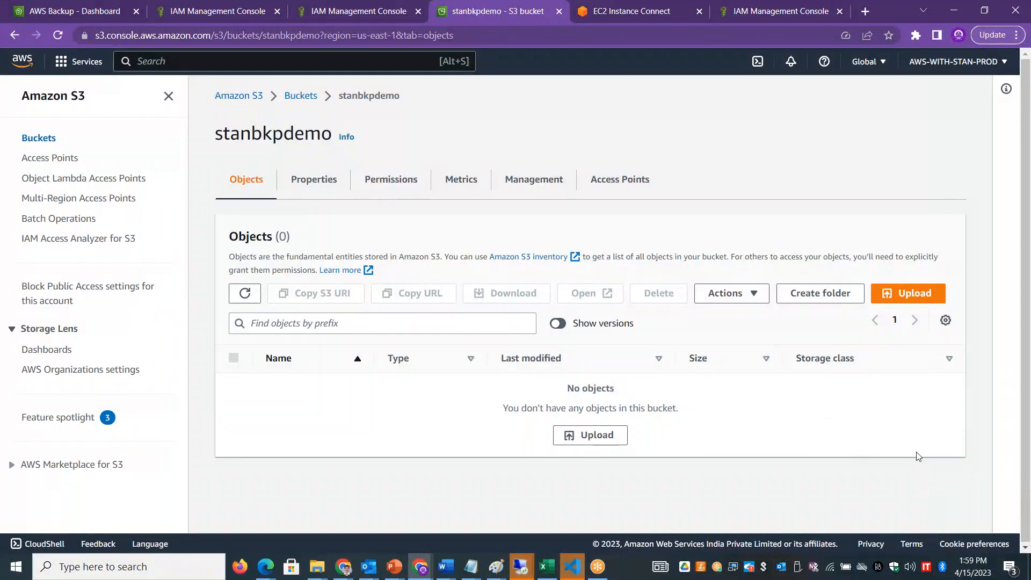
Return to the AWS Backup restore jobs and check the completion percentage of the running stanbucket333 and stanbkpdemo jobs.
key("alt+Tab")
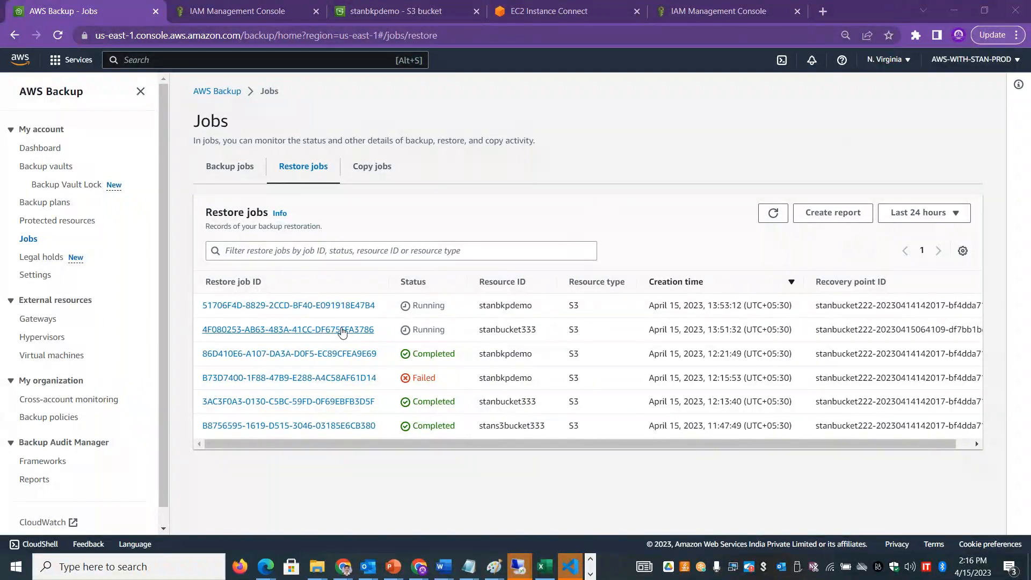
left_click(361, 330)
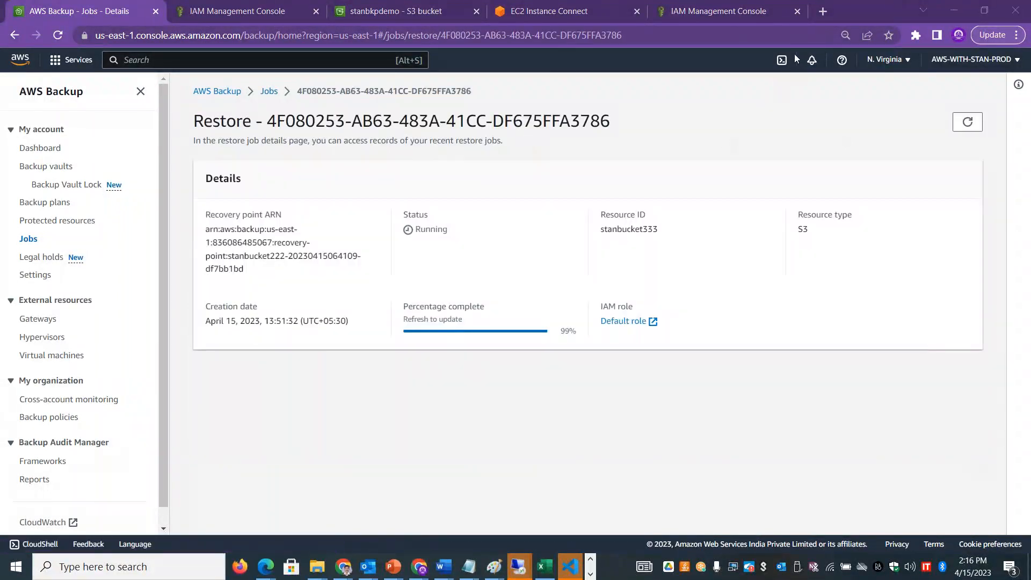
left_click_drag(575, 330, 553, 336)
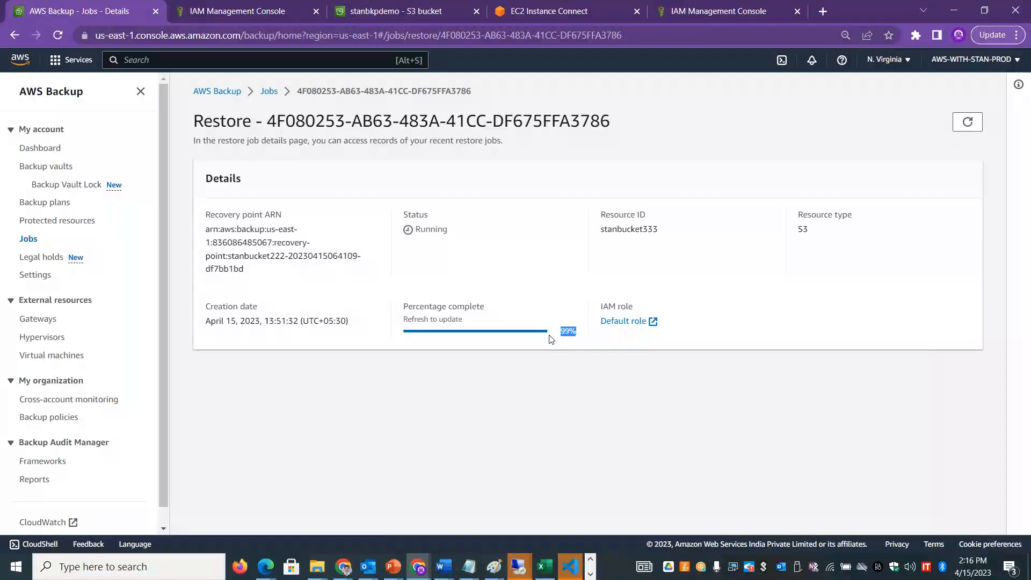
left_click(269, 91)
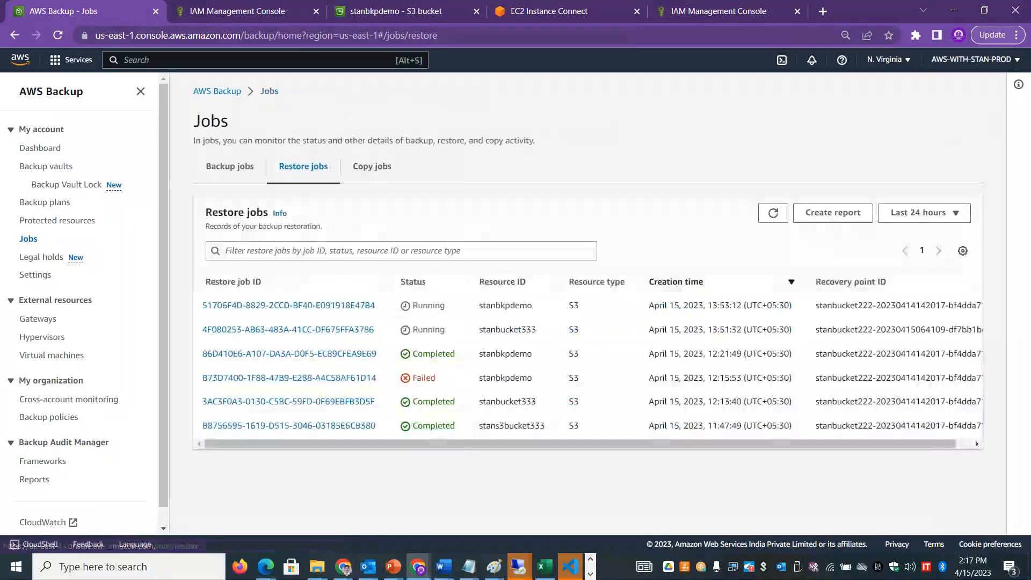
left_click(350, 239)
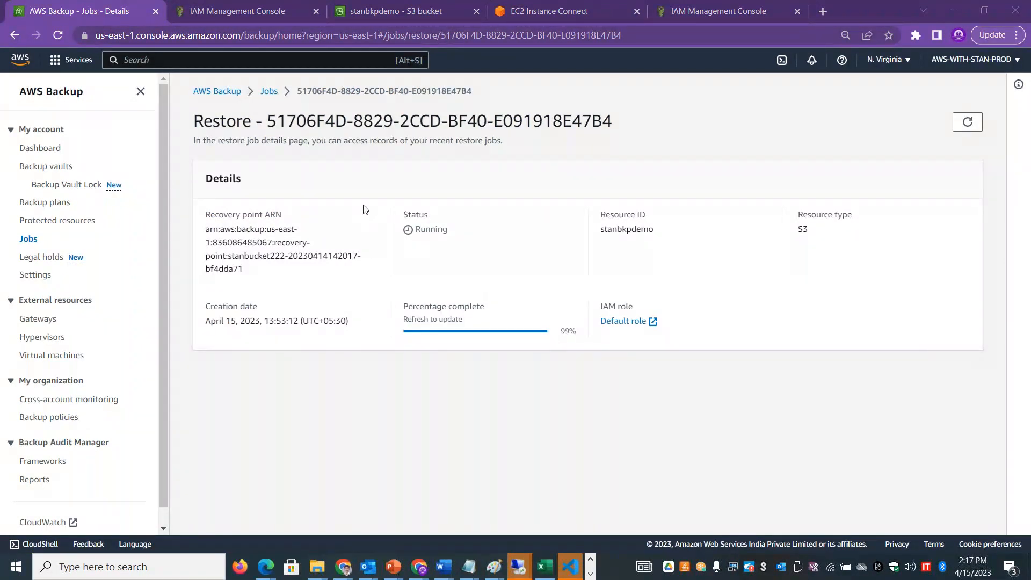
Switch to S3 and refresh the object list of stanbkpdemo to verify the individually restored object.
left_click(376, 14)
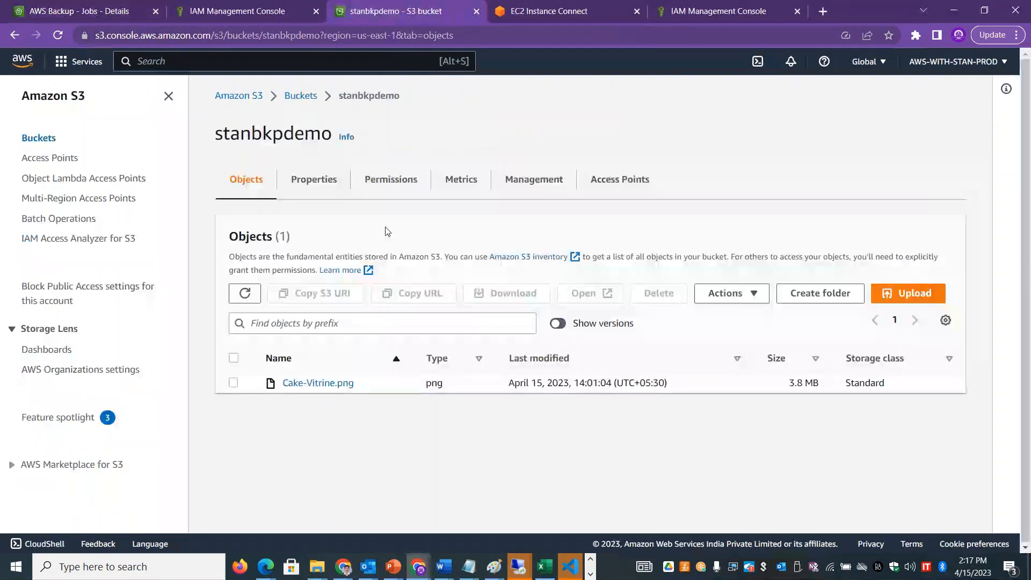
left_click(245, 293)
left_click(245, 293)
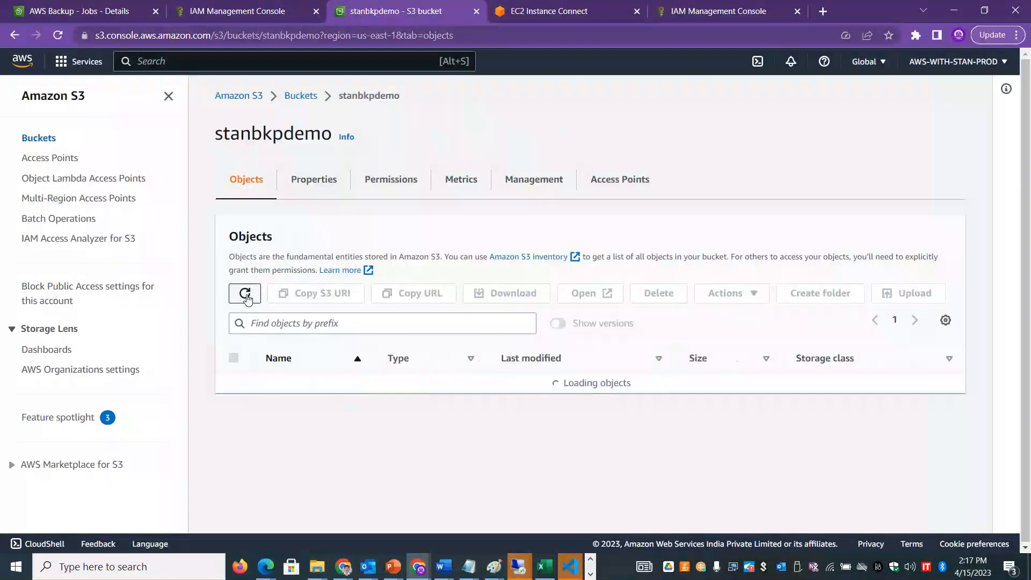
double_click(273, 125)
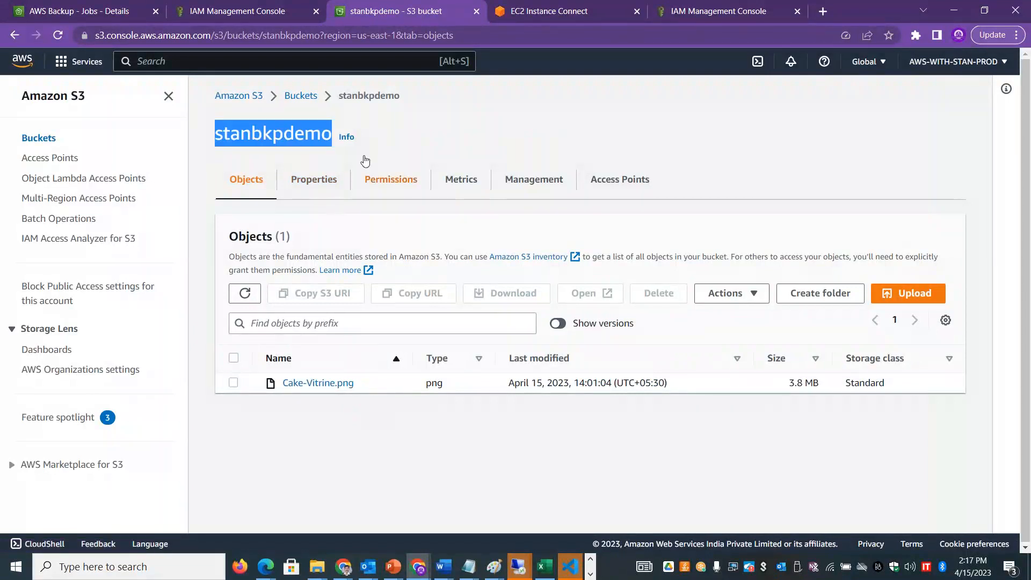
Open the stanbucket333 bucket and refresh its object list to verify the full bucket restore.
left_click(300, 95)
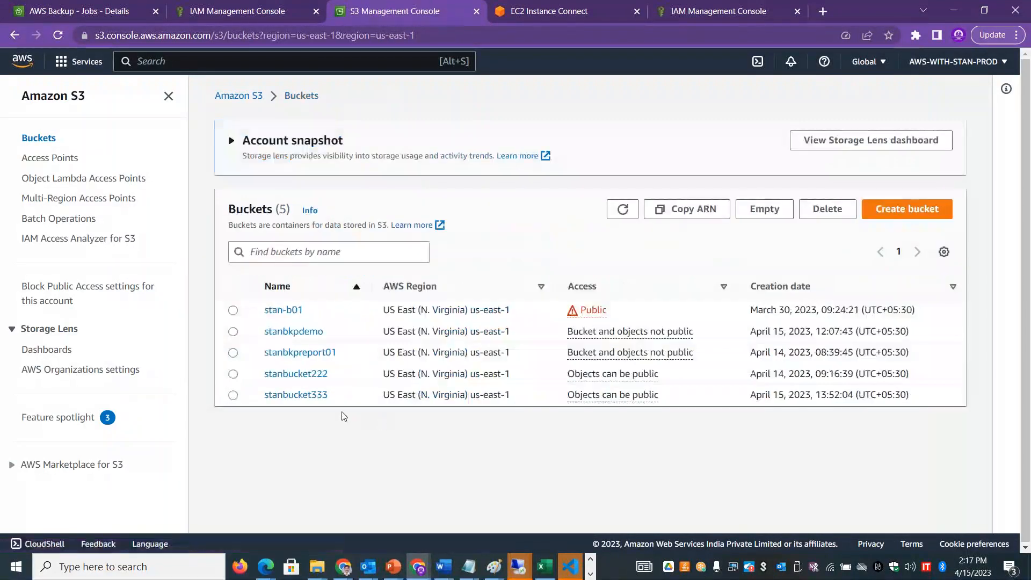
left_click(311, 398)
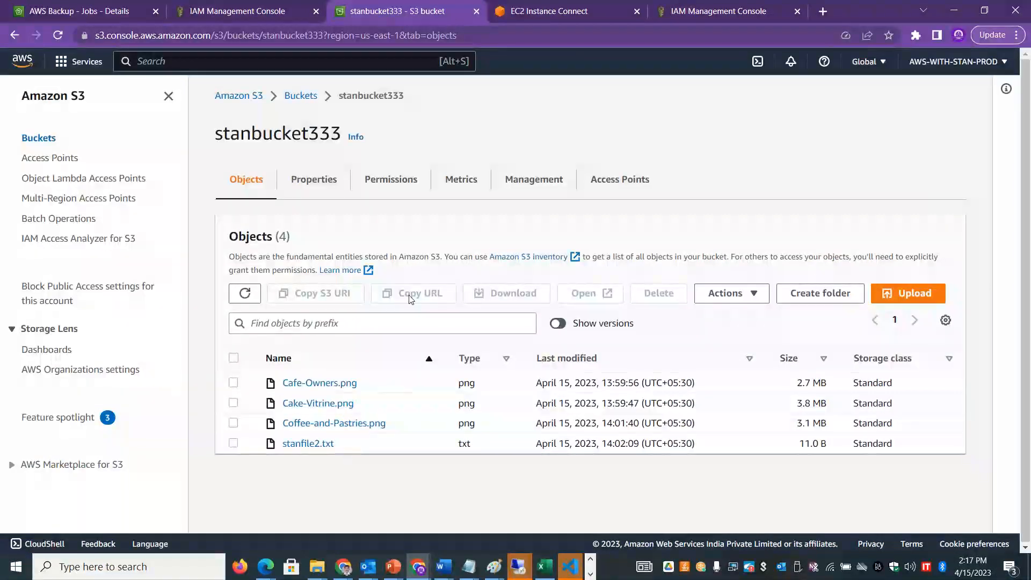
left_click(246, 294)
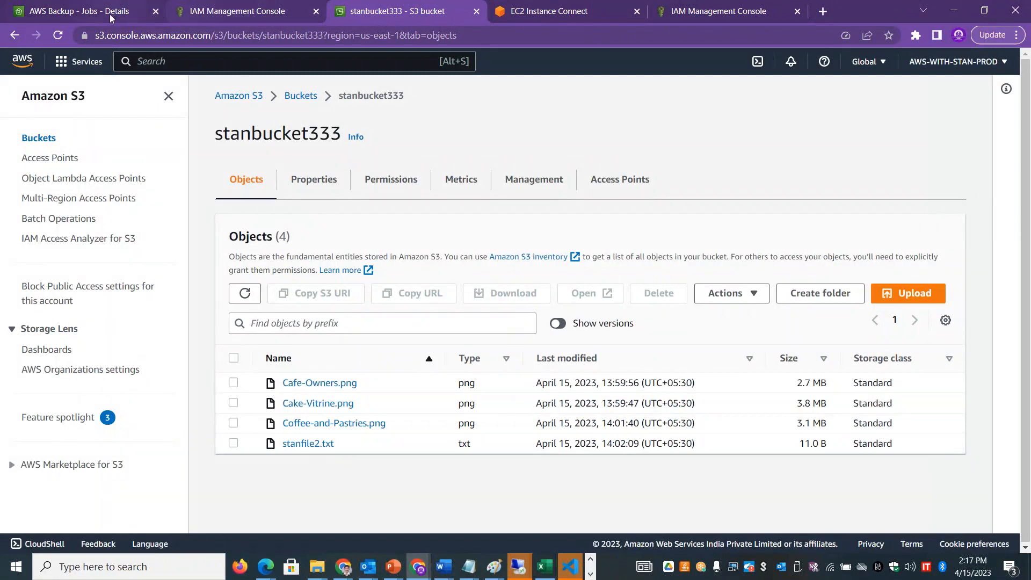
Switch to AWS Backup, return to the restore jobs list and refresh it to check the job statuses.
left_click(127, 12)
left_click(268, 93)
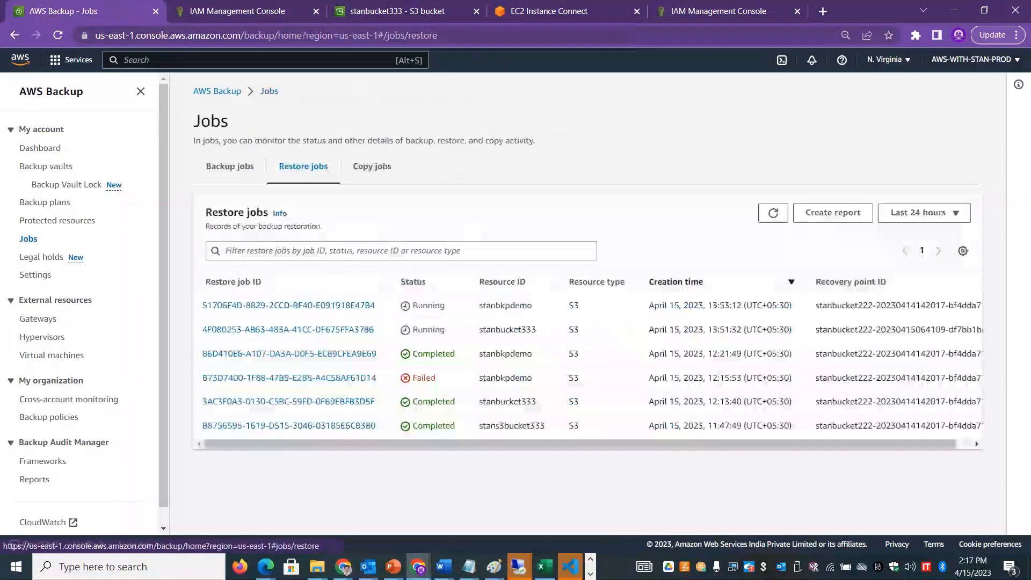
left_click(774, 213)
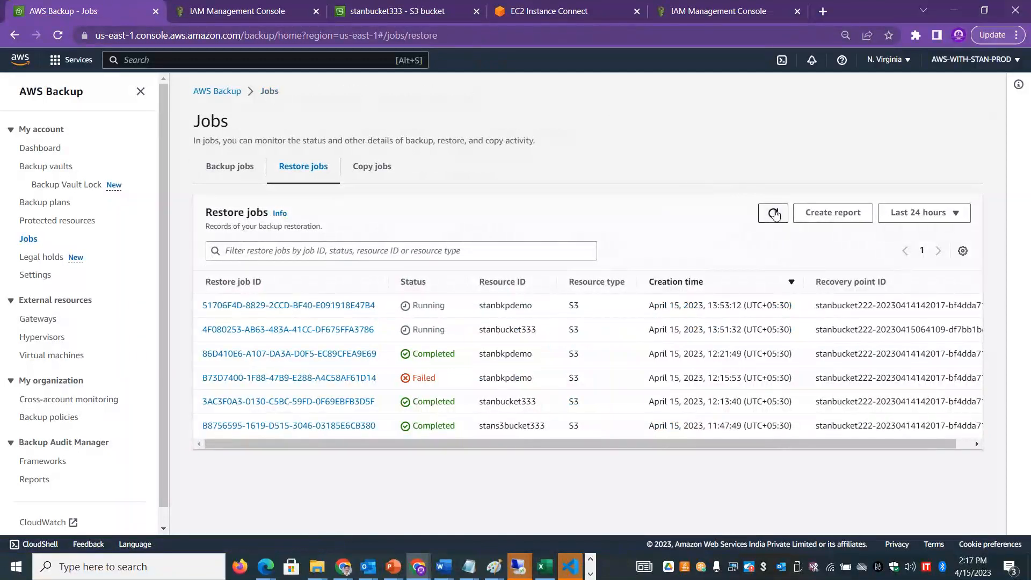
Recheck the refreshed contents of stanbkpdemo in S3 and return to the AWS Backup restore jobs list.
left_click(412, 6)
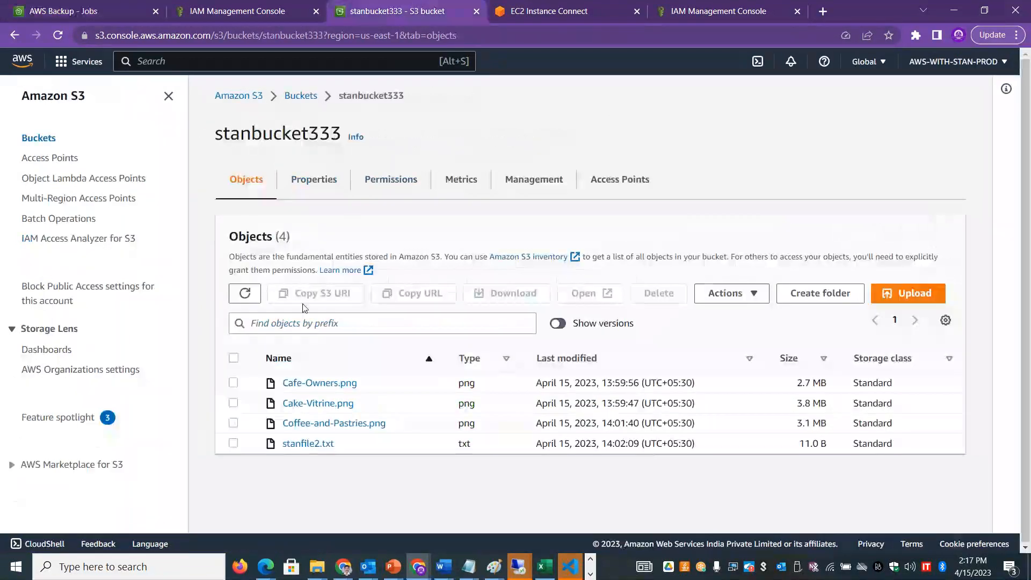
left_click(299, 98)
left_click(301, 333)
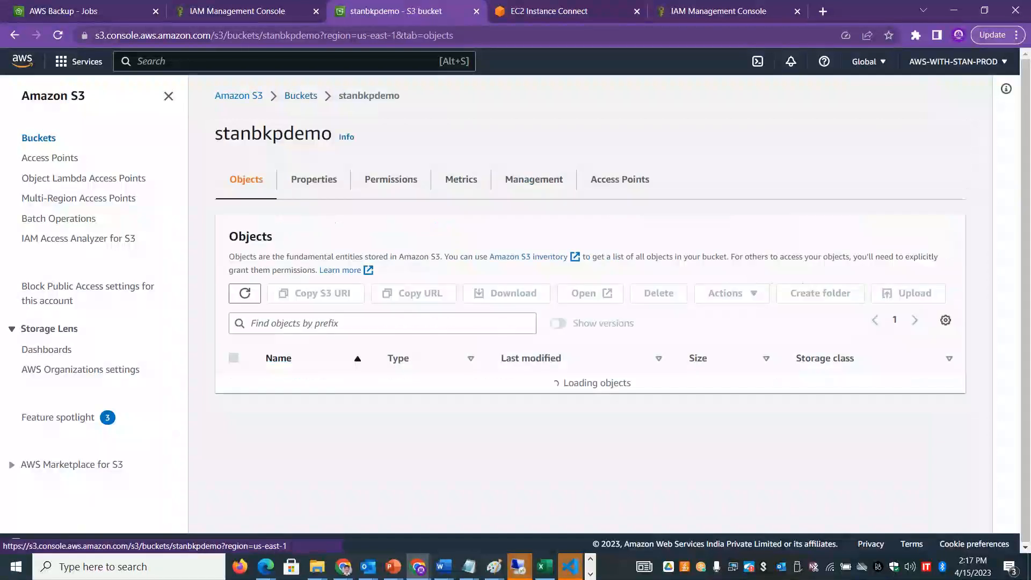
left_click(246, 296)
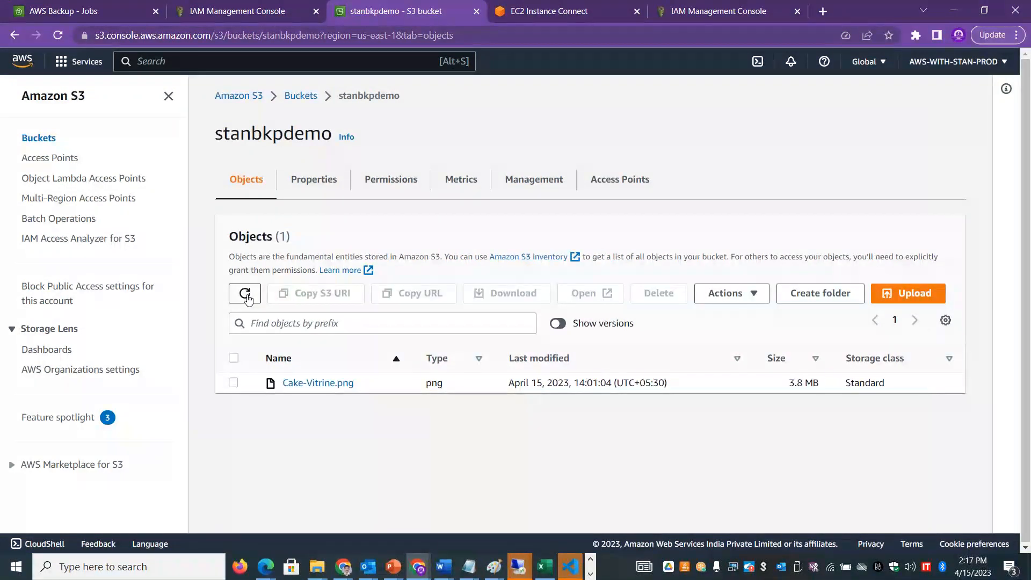
left_click(109, 8)
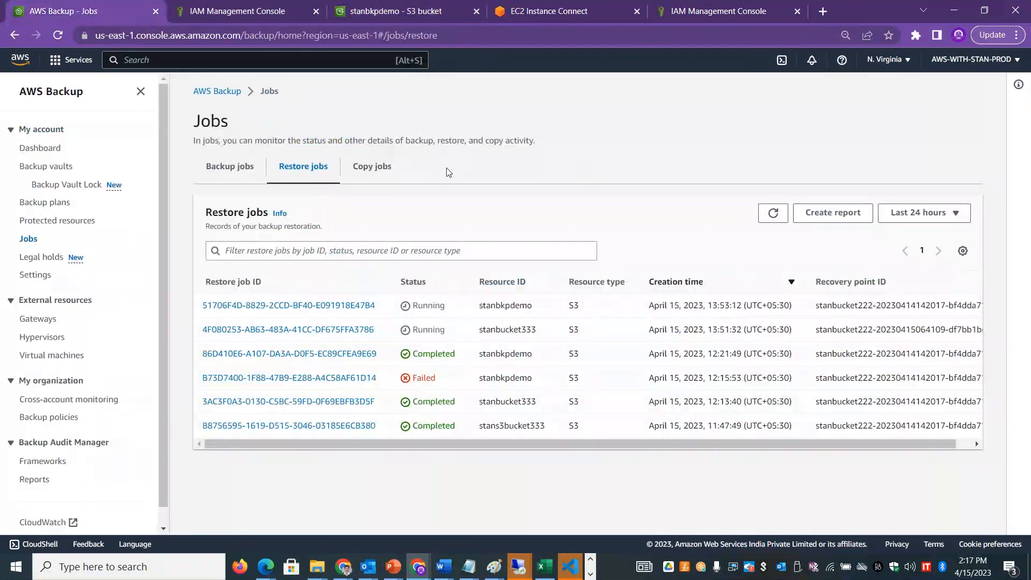